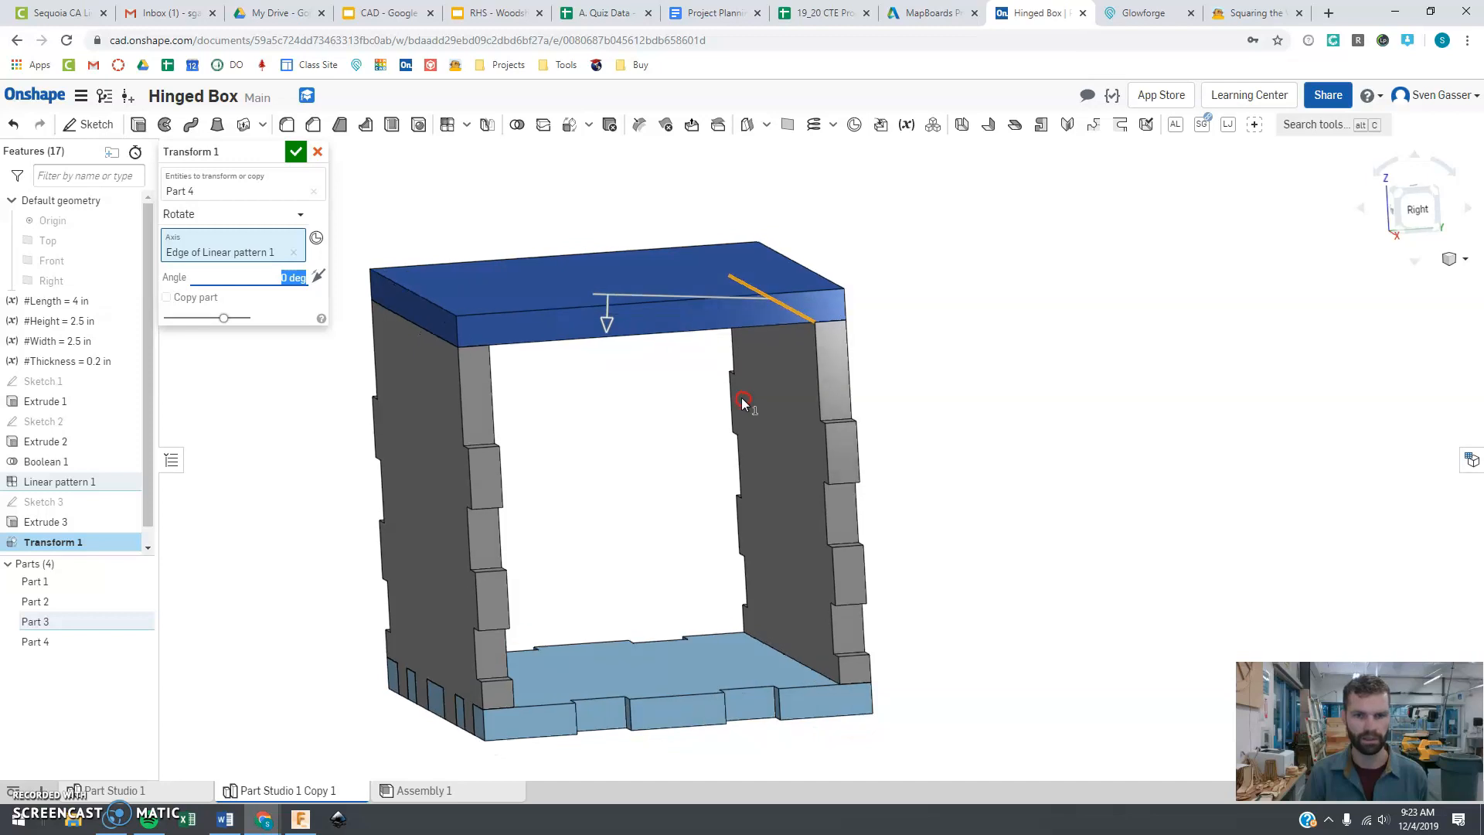
{"action": "left_click_drag", "start_coordinate": [608, 325], "coordinate": [640, 235]}
{"action": "type", "text": "5"}
{"action": "key", "text": "Return"}
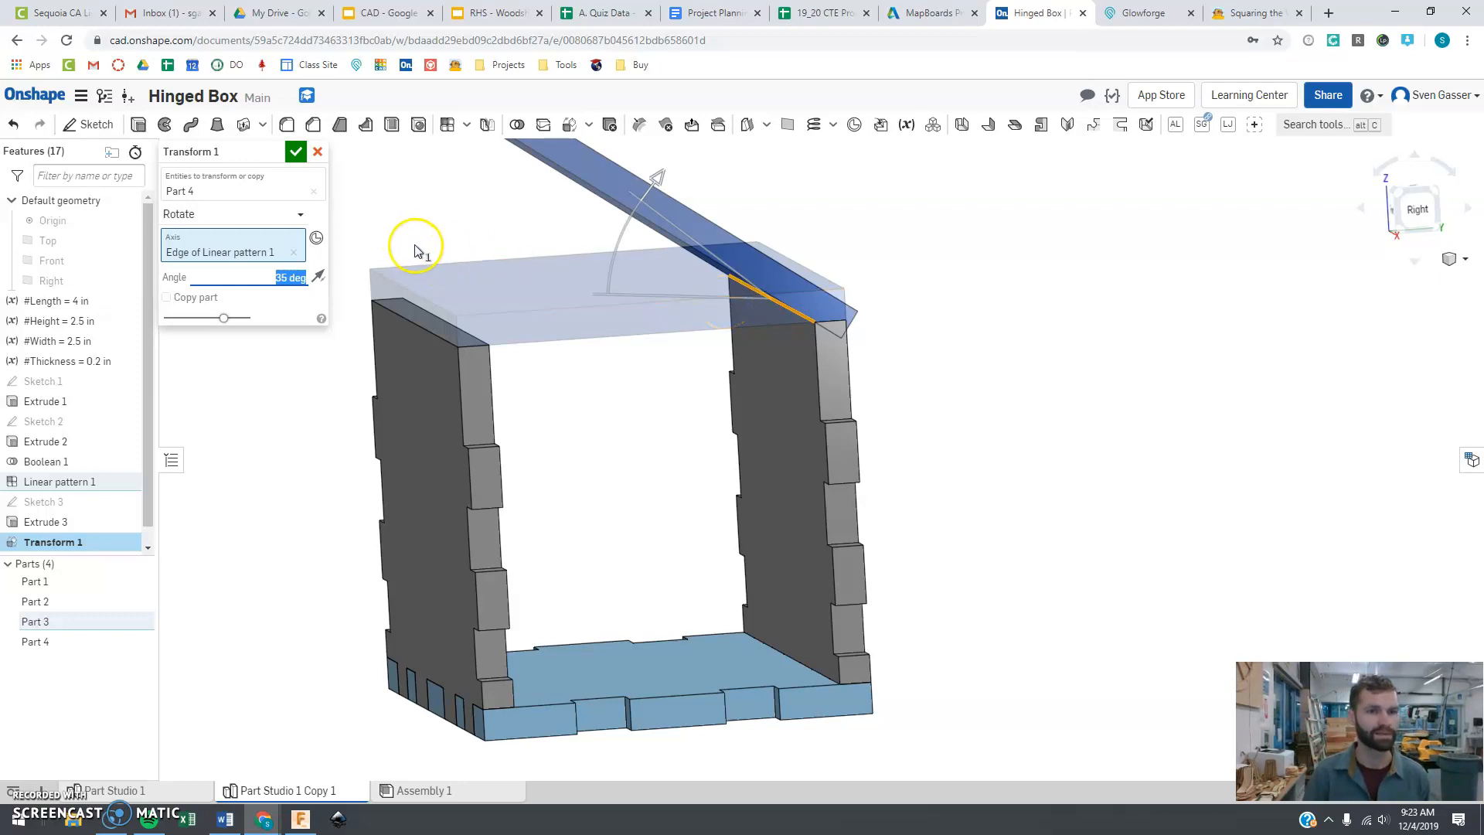
{"action": "left_click", "coordinate": [318, 153]}
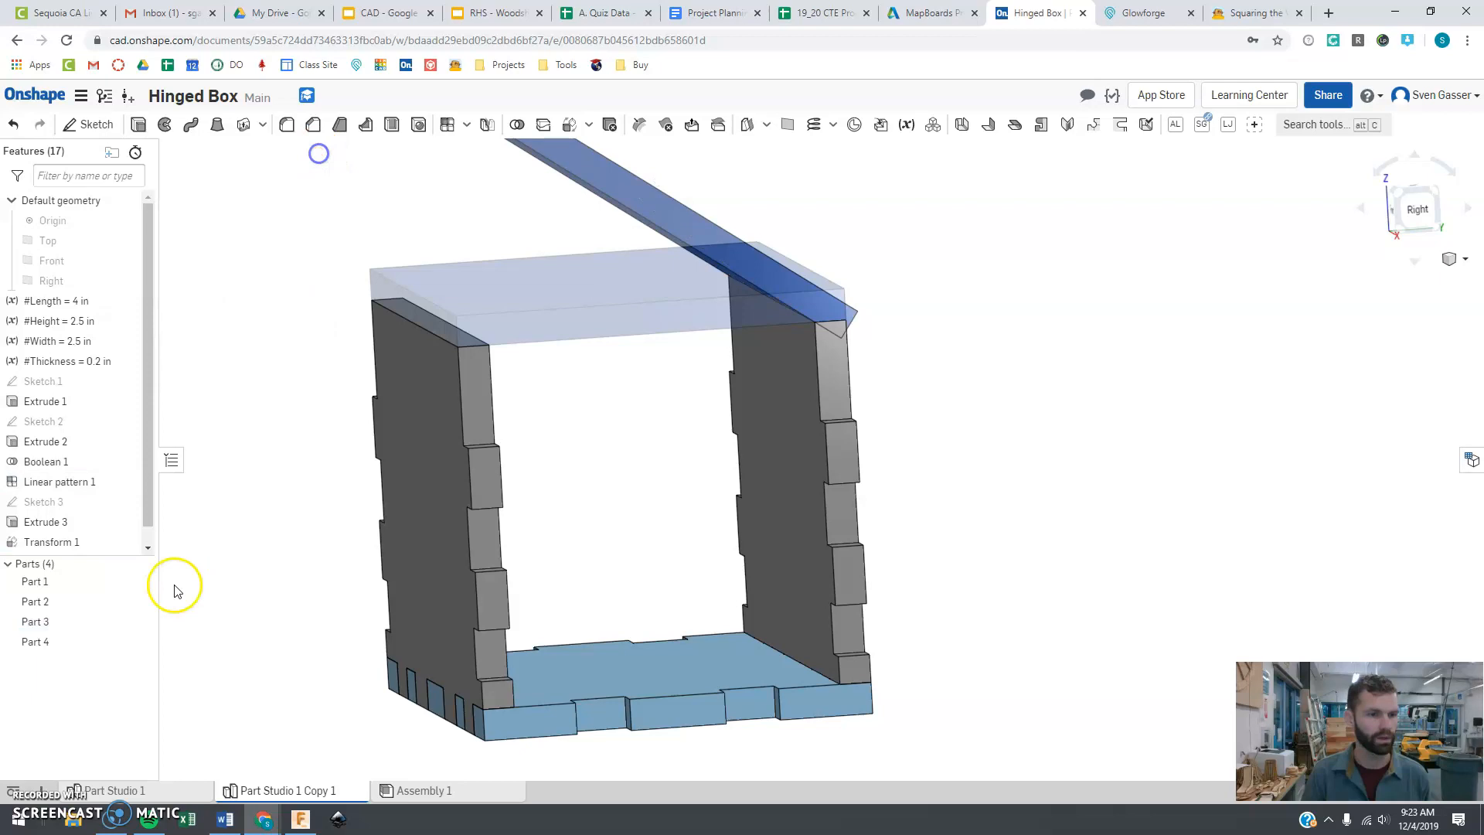
- Delete the box's top panel by removing Sketch 3 and Extrude 3
{"action": "left_click", "coordinate": [58, 523]}
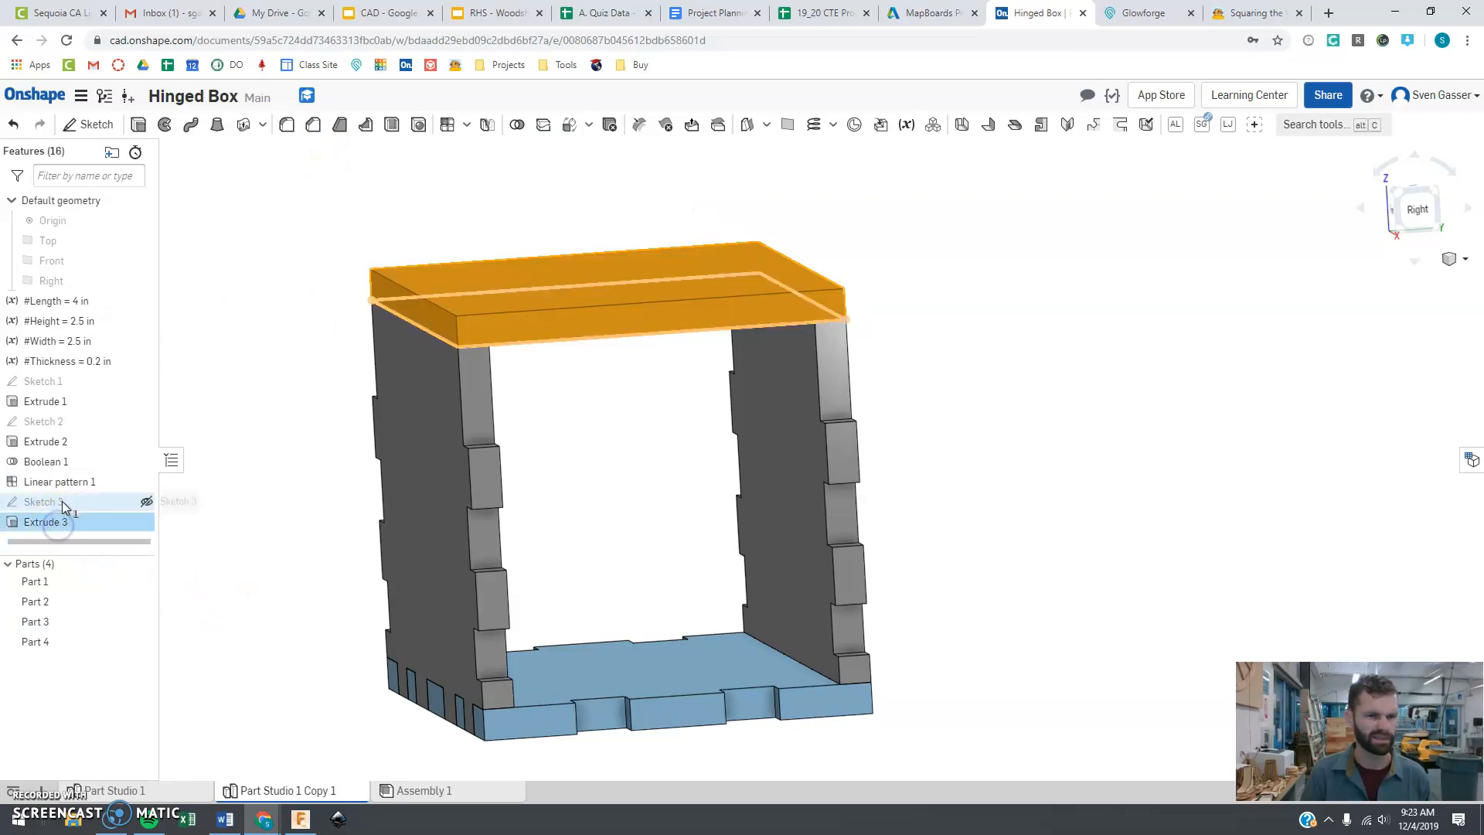
{"action": "left_click", "coordinate": [56, 502], "text": "shift"}
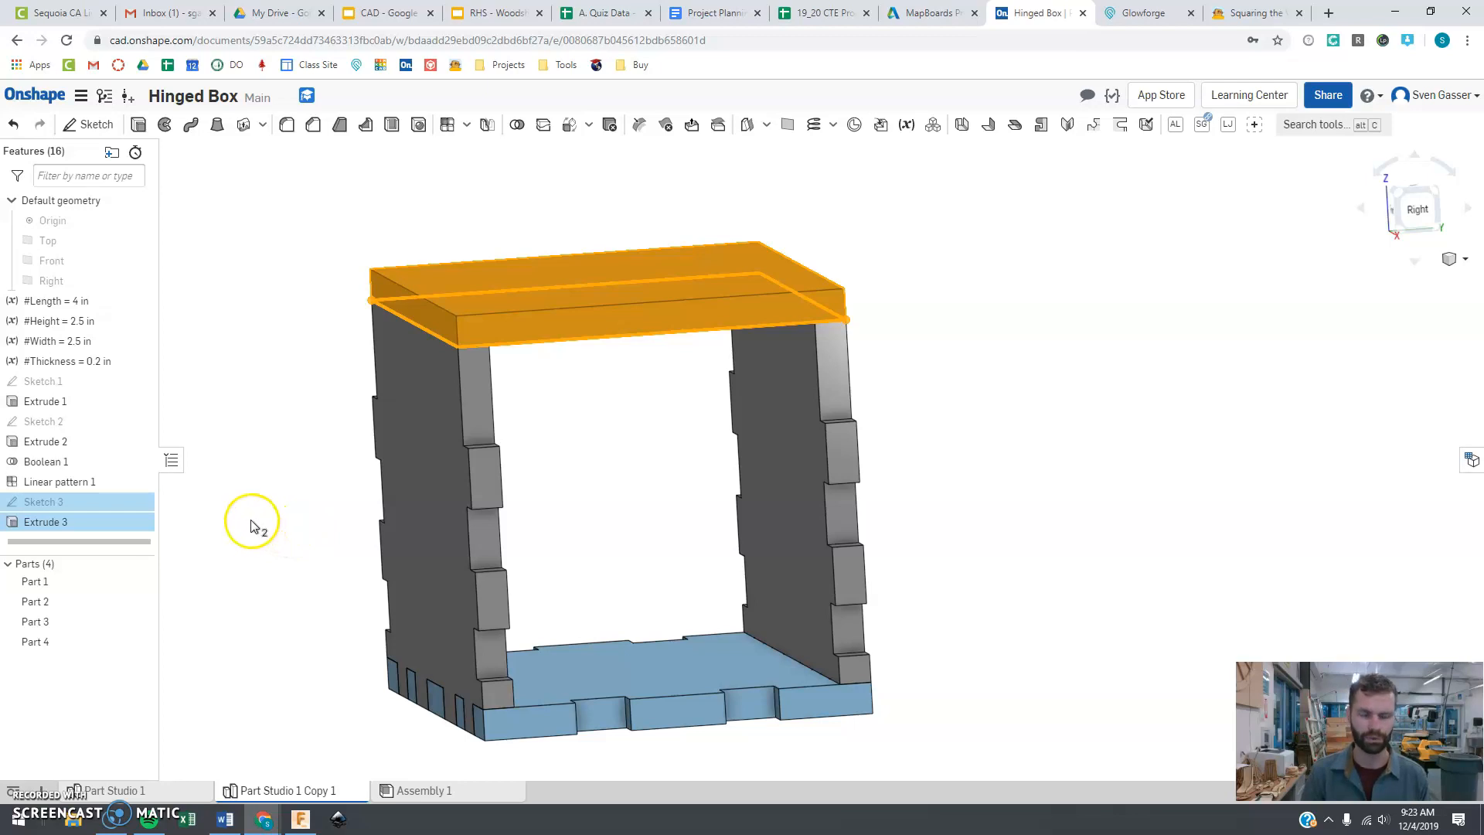
{"action": "key", "text": "Delete"}
- Examine Sketch 2 of the side wall and the upper end edges of the walls
{"action": "right_click_drag", "start_coordinate": [255, 490], "coordinate": [299, 491]}
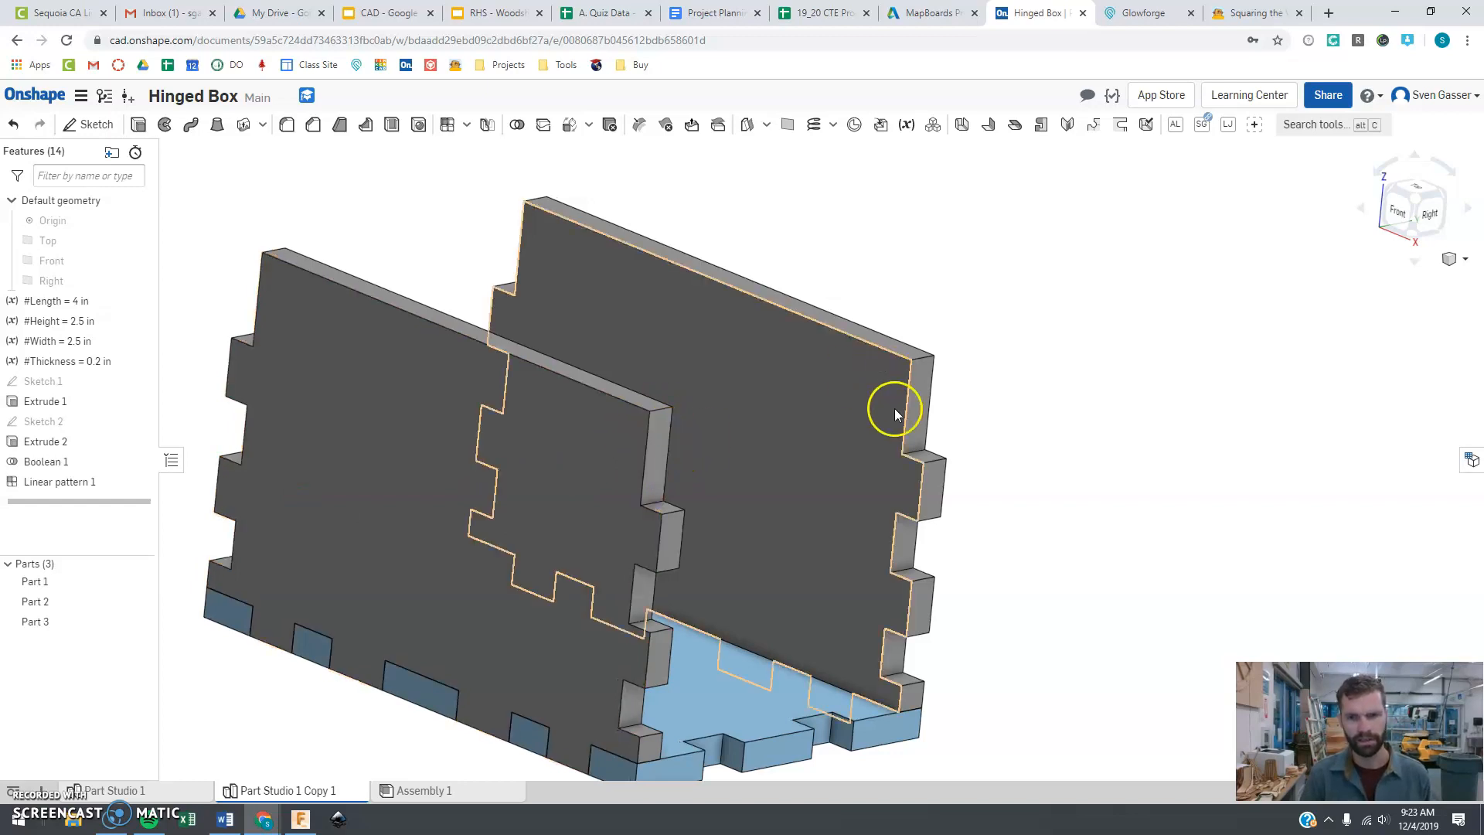
{"action": "double_click", "coordinate": [57, 422]}
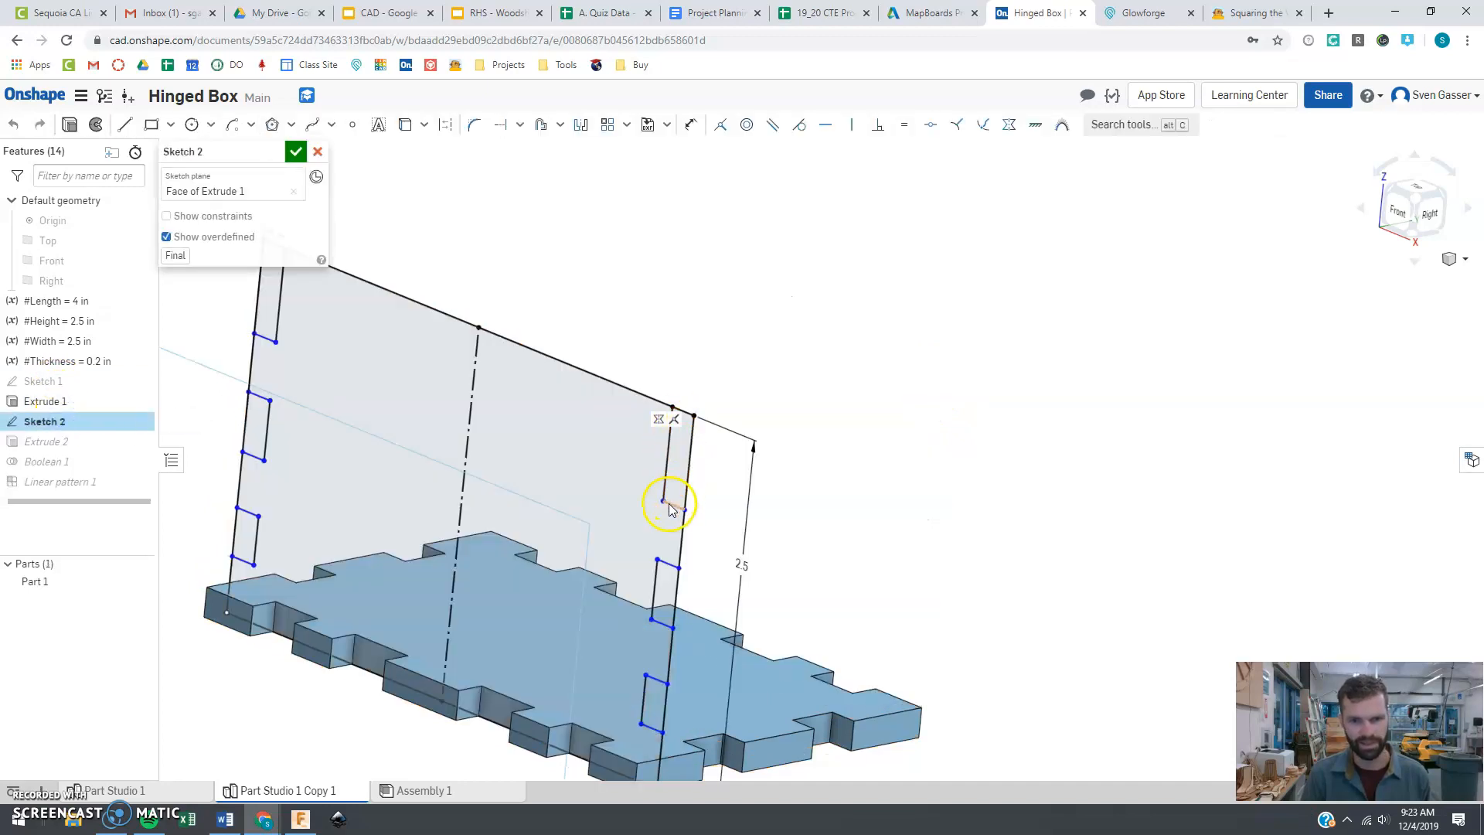
{"action": "left_click", "coordinate": [296, 151]}
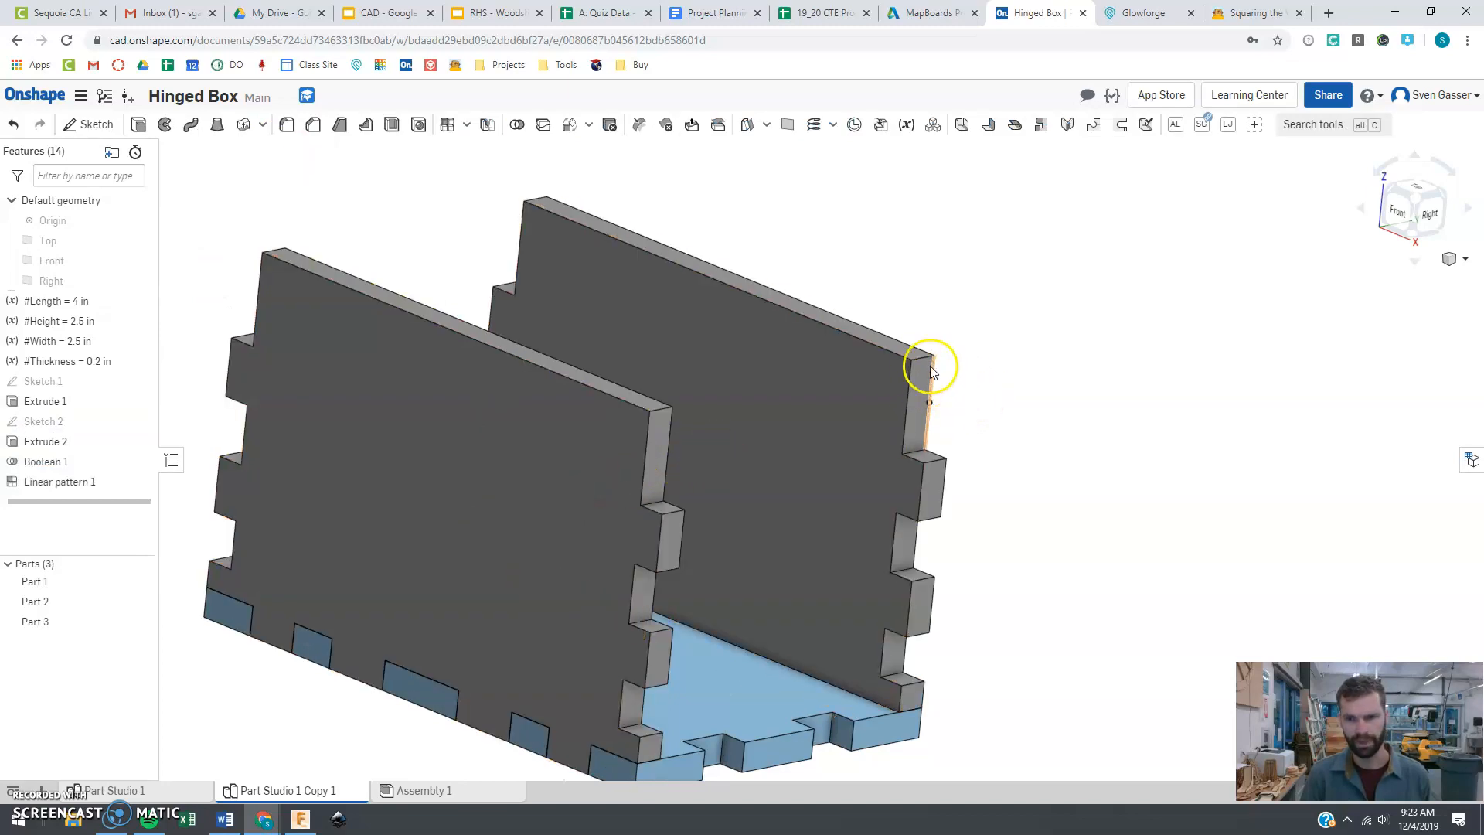
{"action": "left_click", "coordinate": [912, 395]}
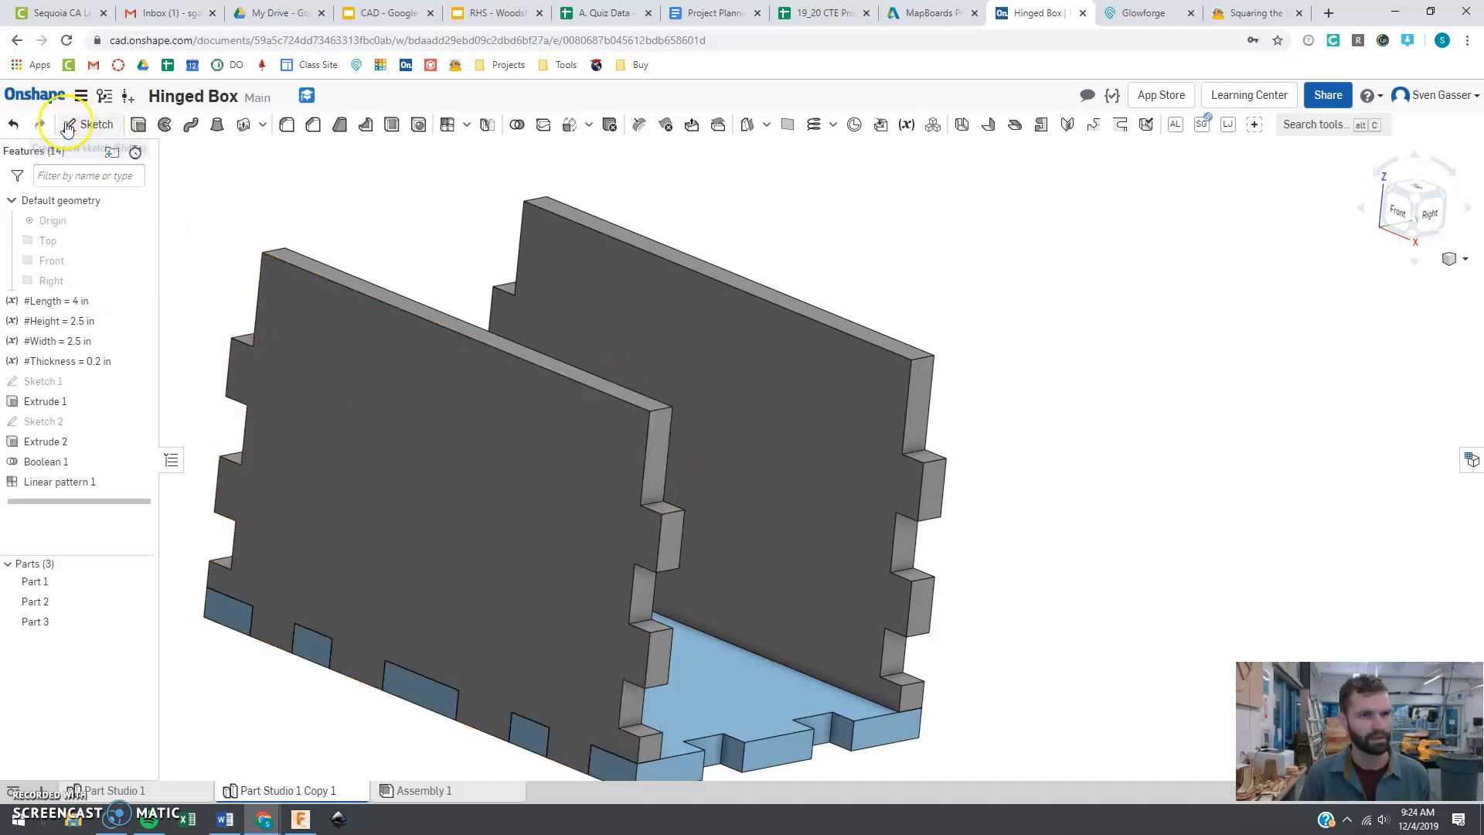
- Start a new sketch on the upper face of the front long wall
{"action": "left_click", "coordinate": [85, 125]}
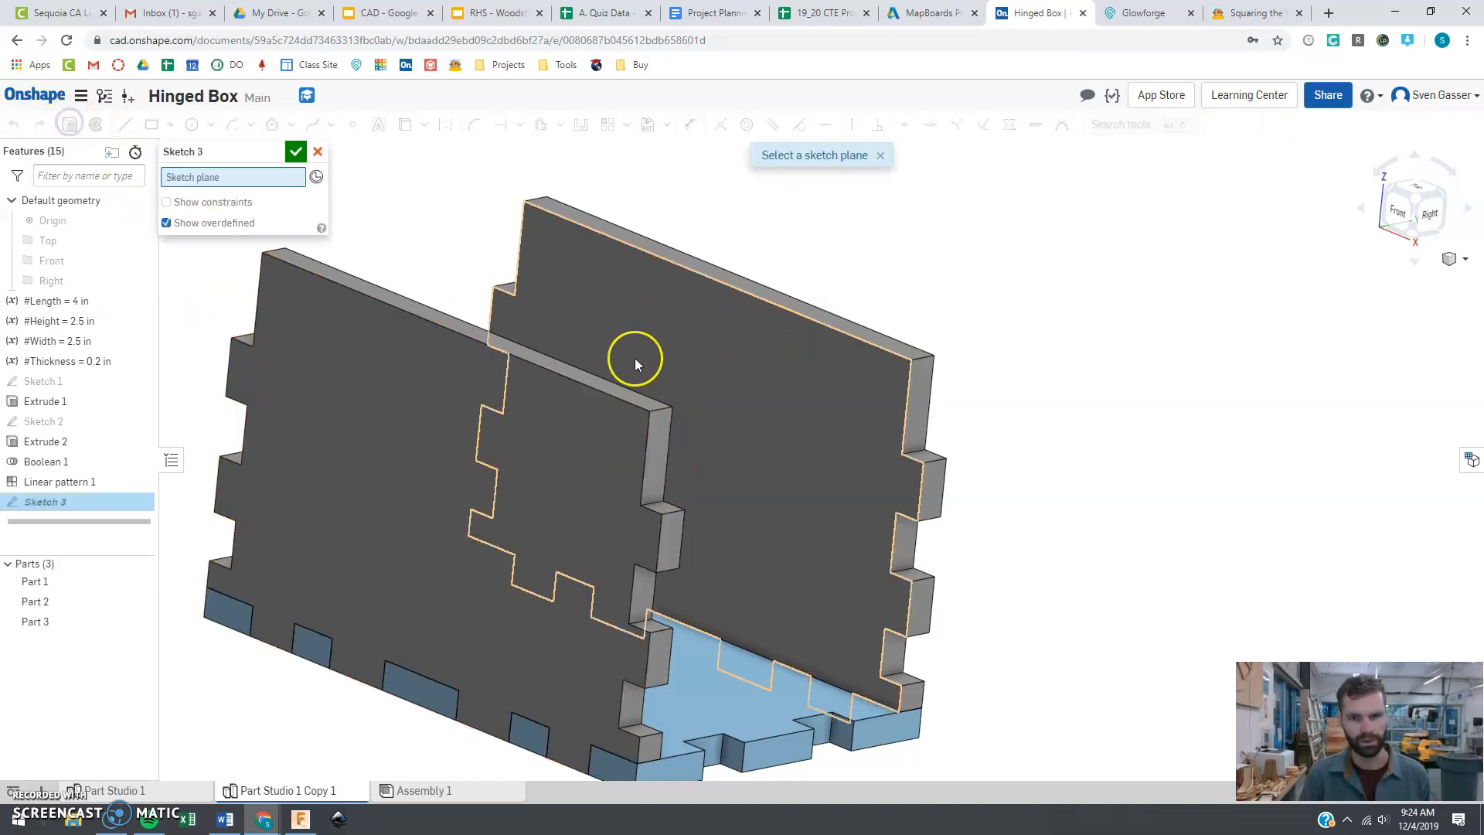
{"action": "left_click", "coordinate": [367, 289]}
{"action": "mouse_move", "coordinate": [351, 302]}
{"action": "right_mouse_down"}
{"action": "mouse_move", "coordinate": [457, 291]}
{"action": "mouse_move", "coordinate": [462, 345]}
{"action": "right_mouse_up"}
{"action": "scroll", "coordinate": [466, 358], "scroll_direction": "down", "scroll_amount": 1}
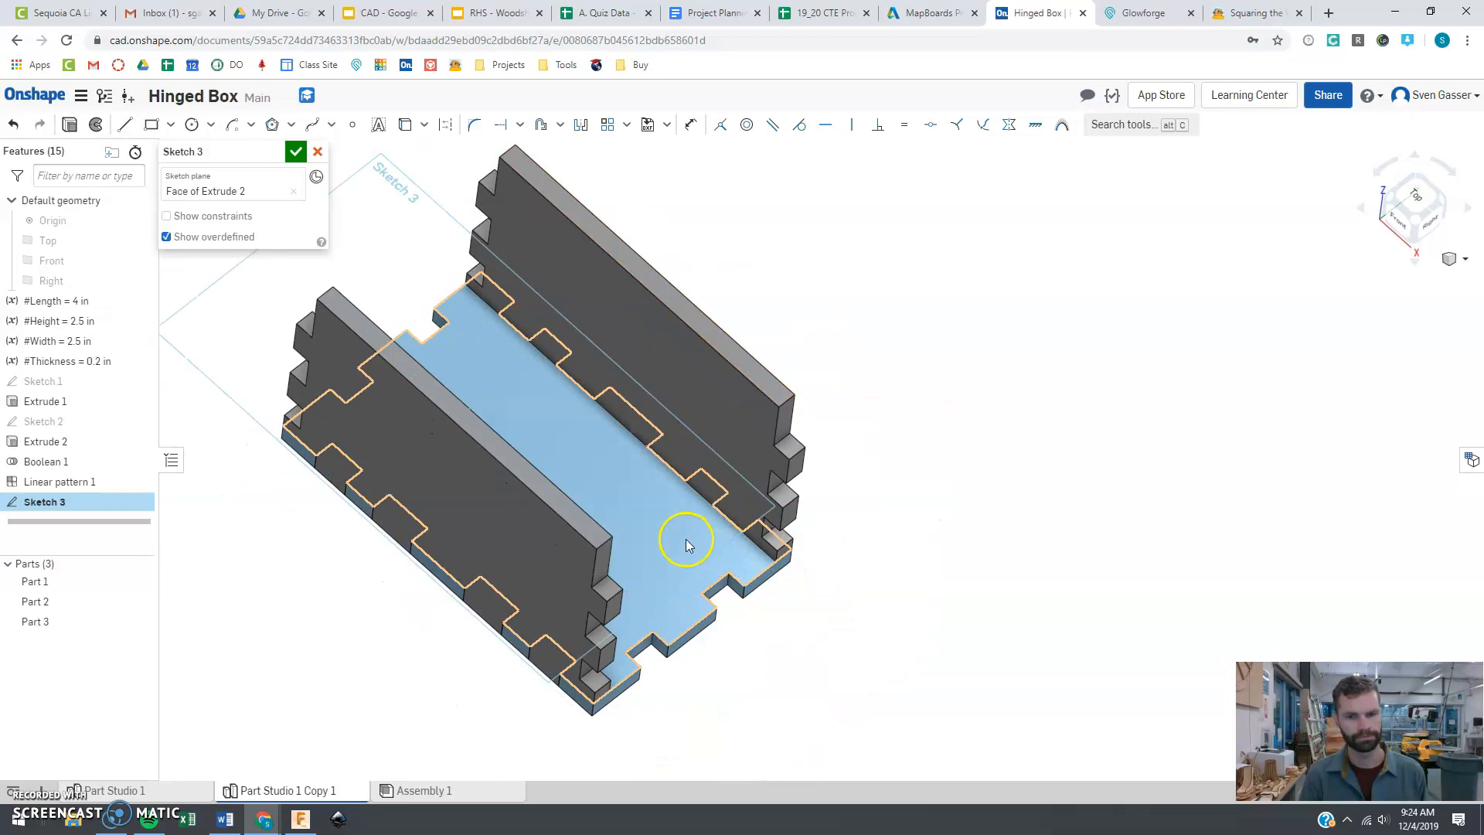
{"action": "scroll", "coordinate": [662, 528], "scroll_direction": "down", "scroll_amount": 1}
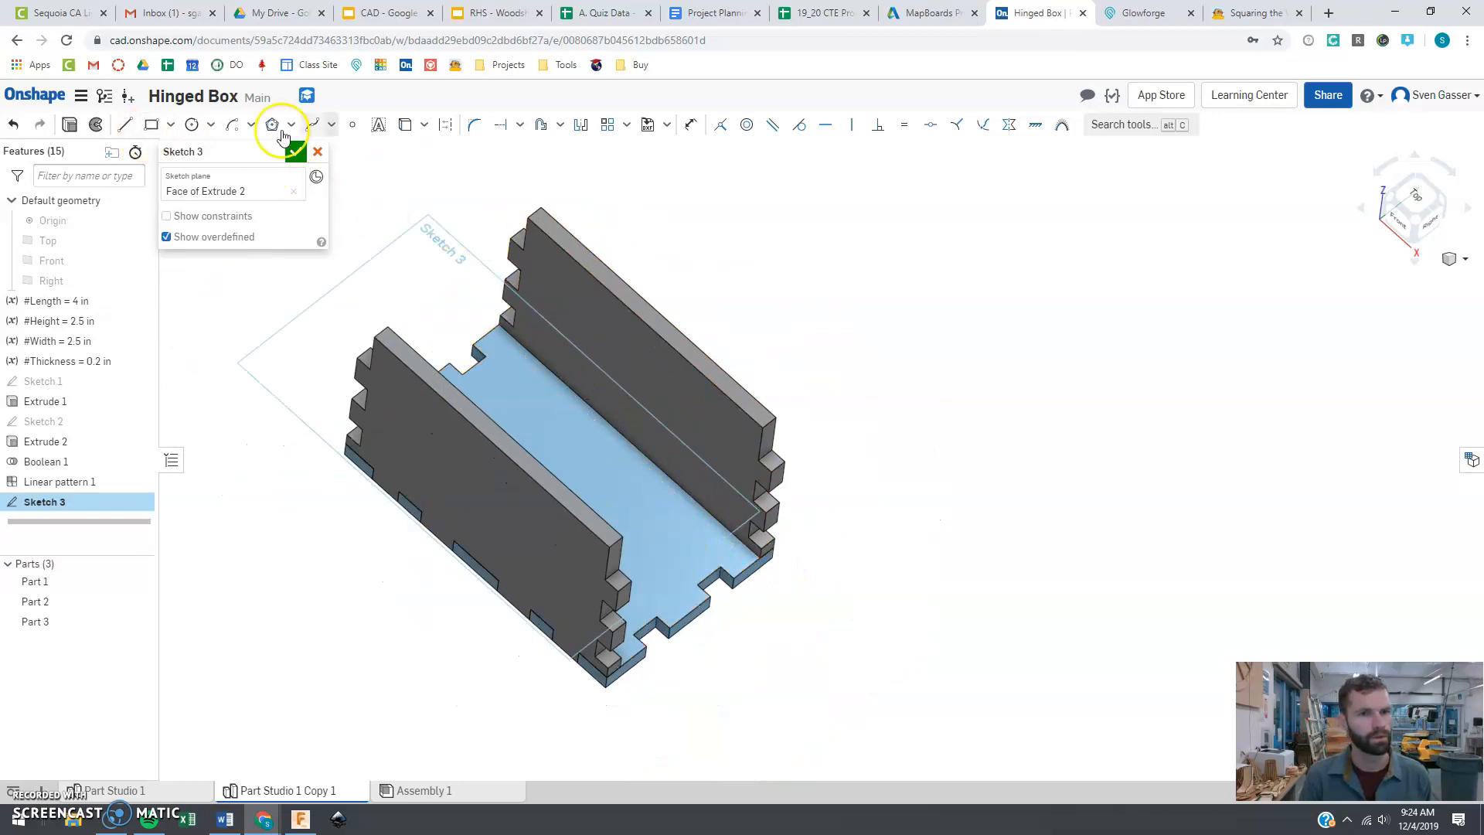
- Project the front wall's outer corner and the diagonally opposite inner corner of the back wall into the sketch, viewed from the top
{"action": "left_click", "coordinate": [405, 128]}
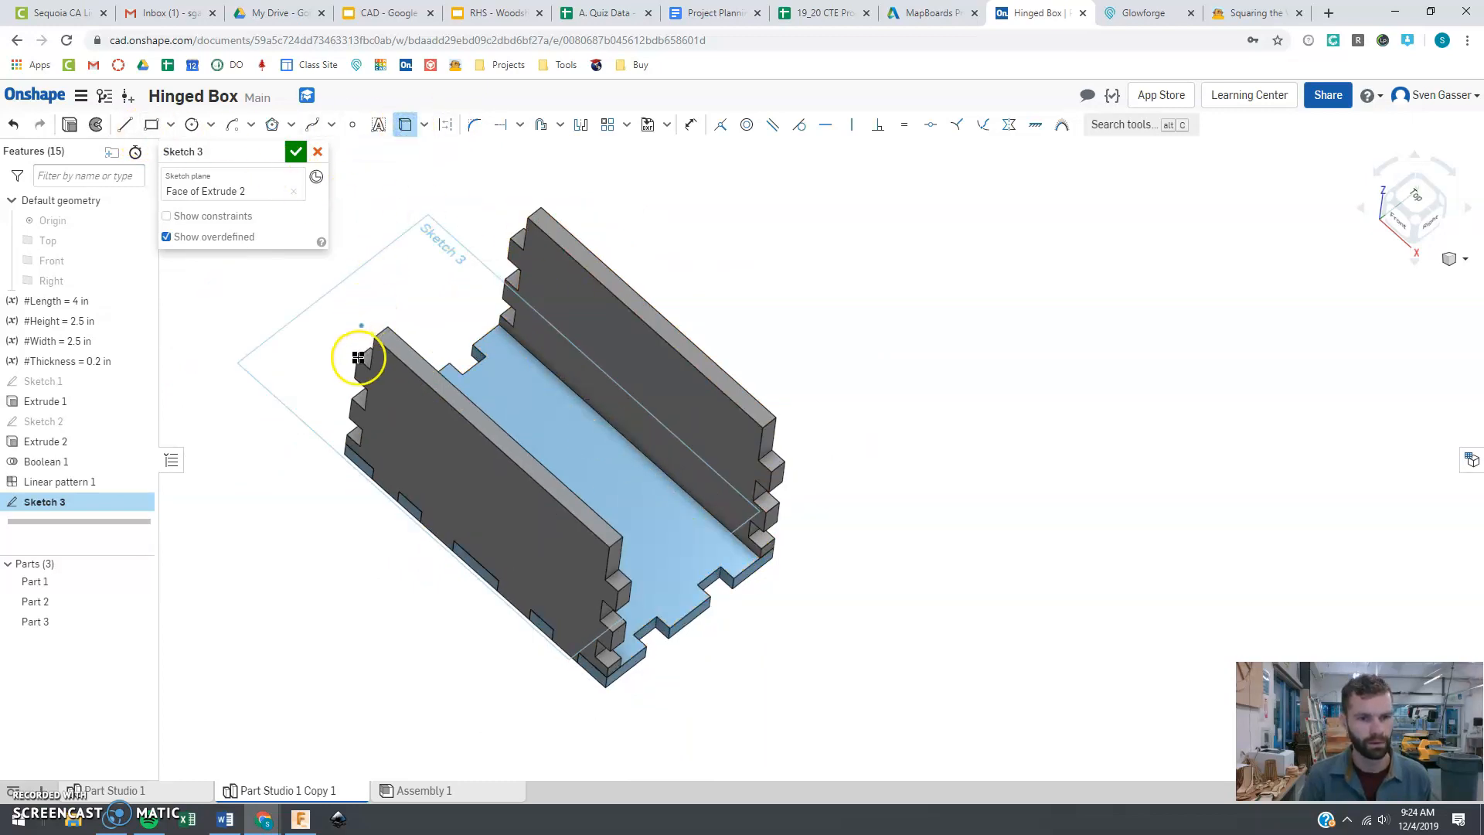
{"action": "key", "text": "n"}
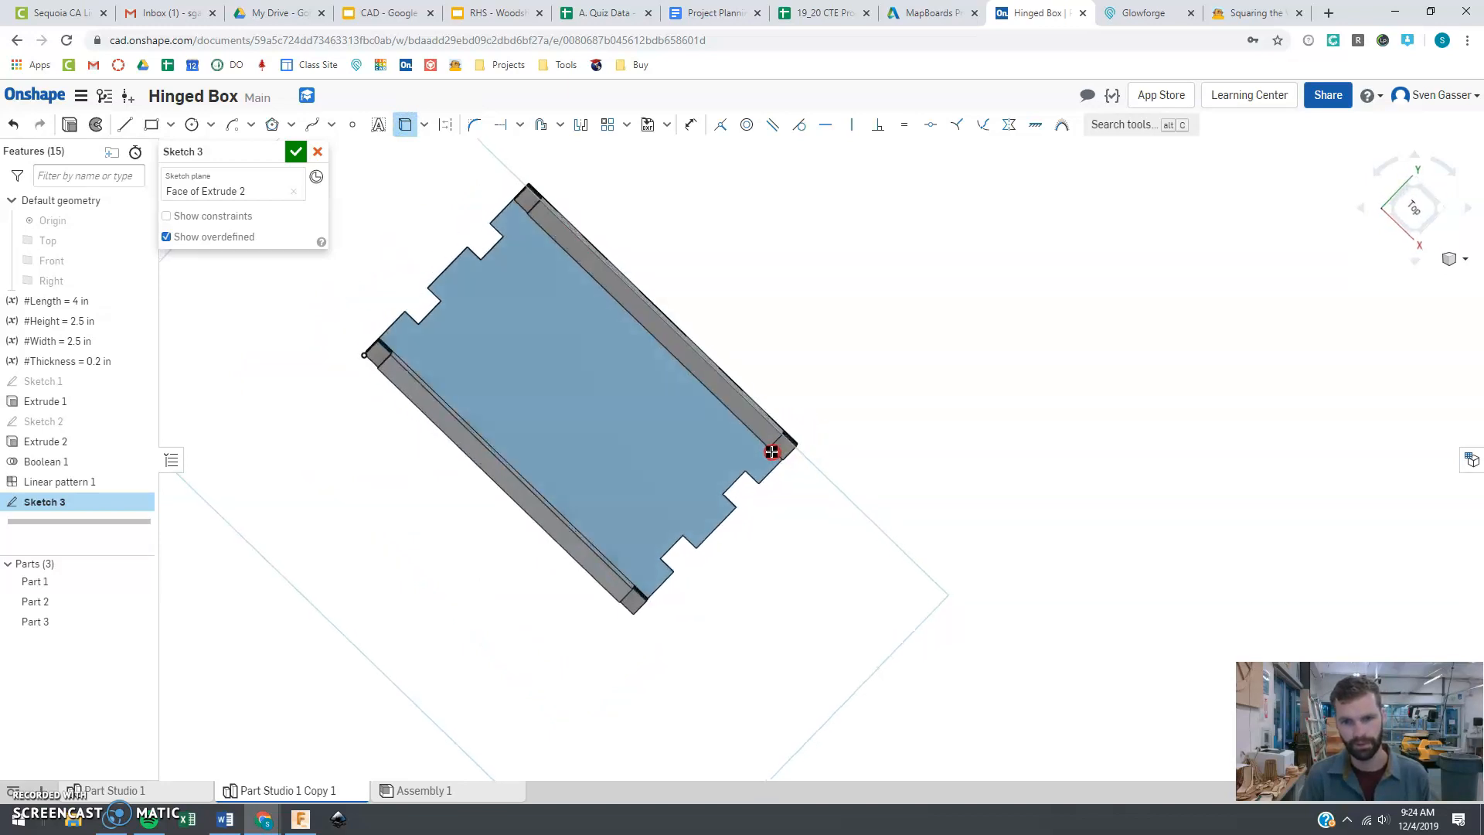
{"action": "scroll", "coordinate": [783, 460], "scroll_direction": "up", "scroll_amount": 5}
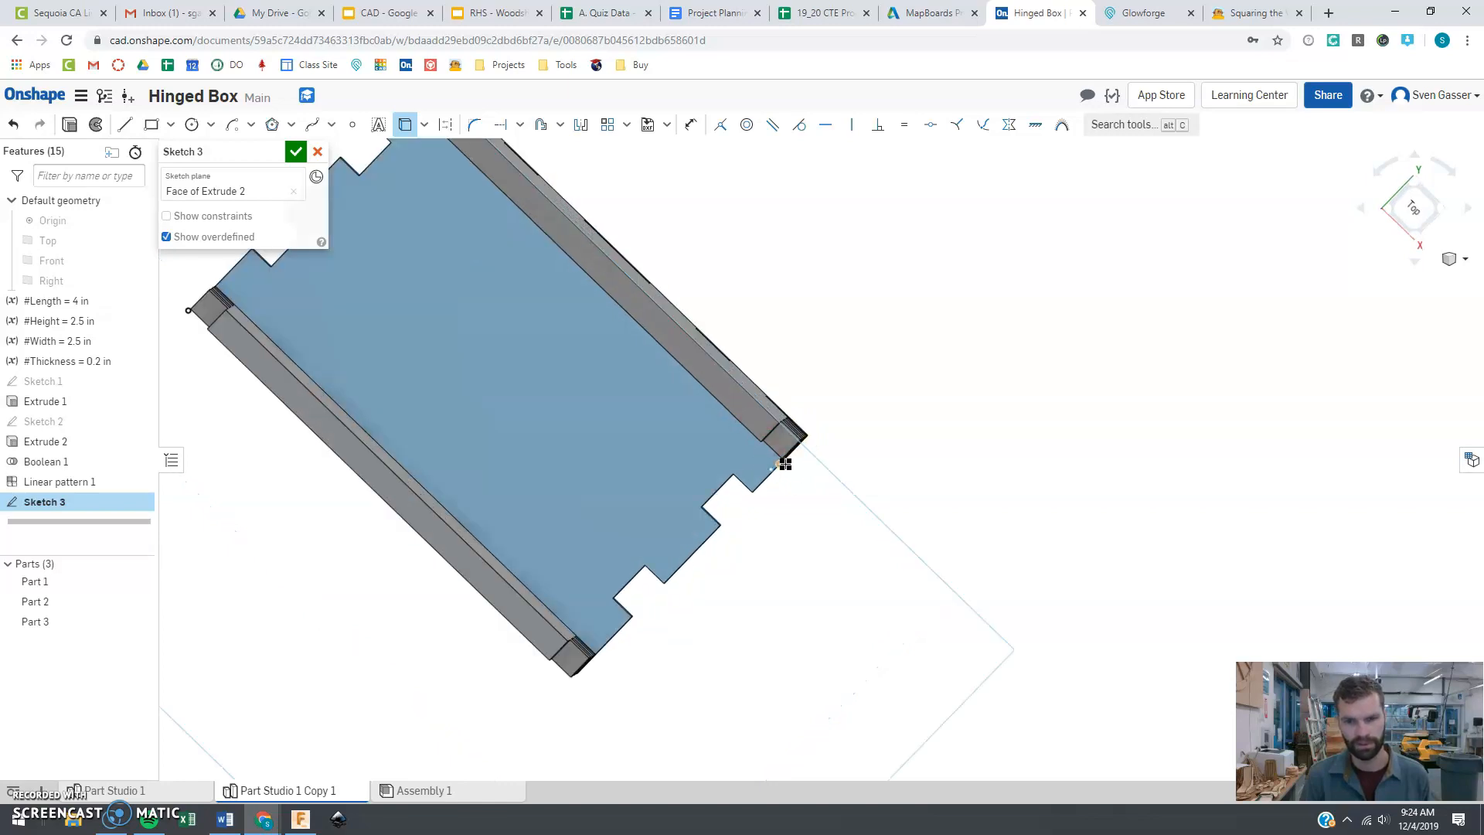
{"action": "right_click_drag", "start_coordinate": [843, 469], "coordinate": [828, 486]}
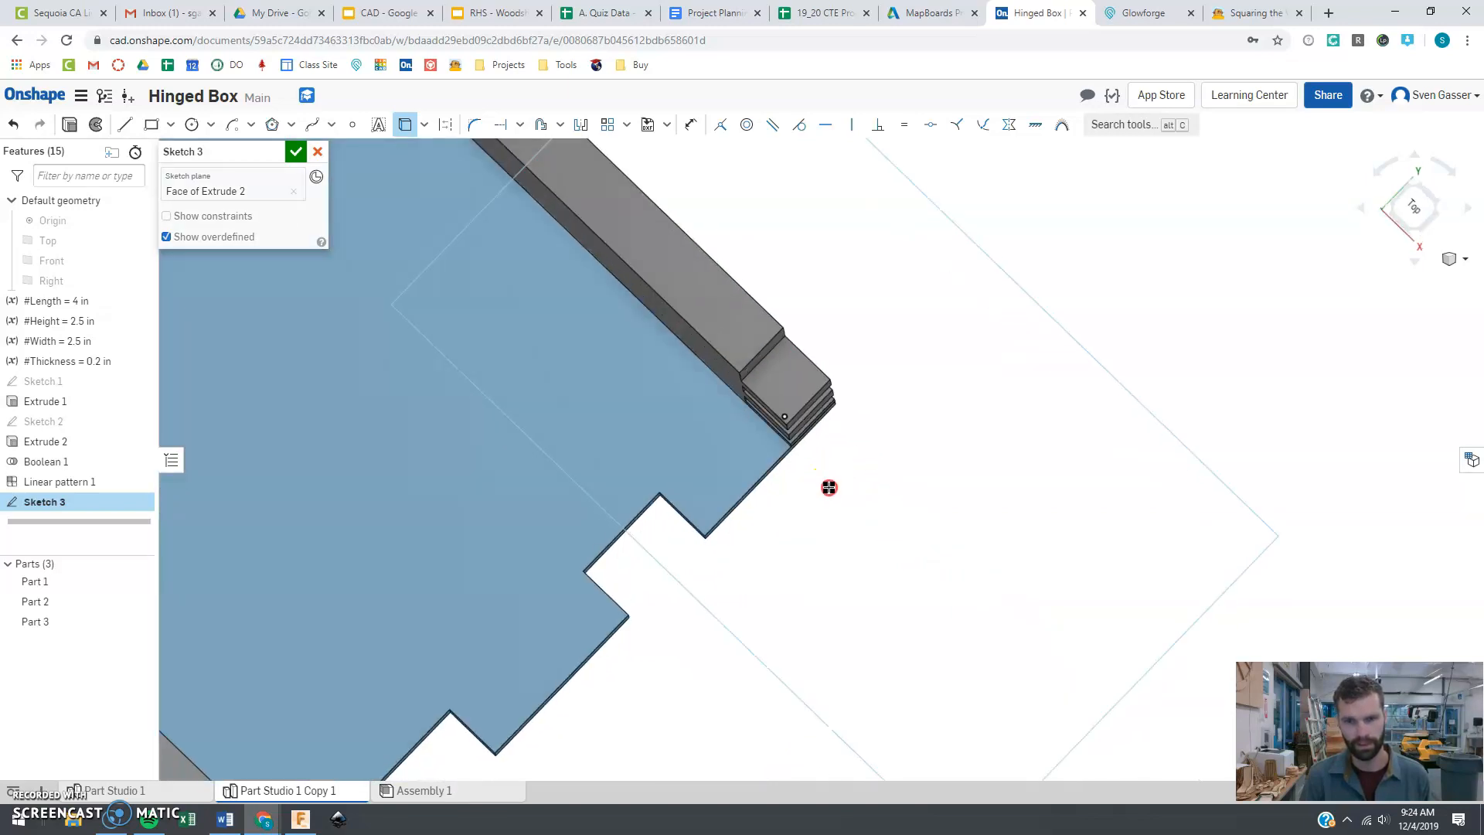
{"action": "left_click", "coordinate": [1407, 207]}
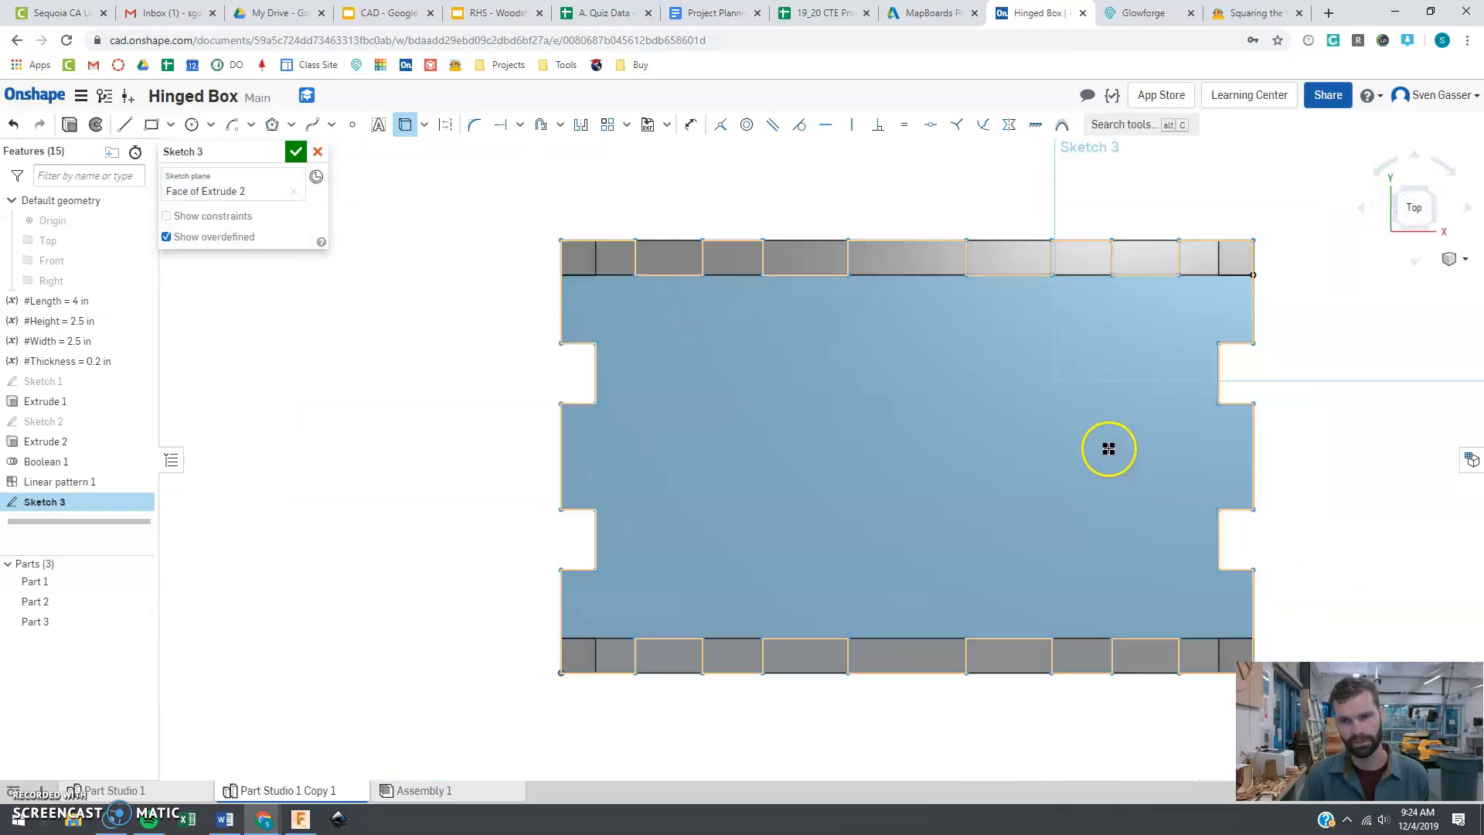
{"action": "scroll", "coordinate": [1346, 440], "scroll_direction": "up", "scroll_amount": 2}
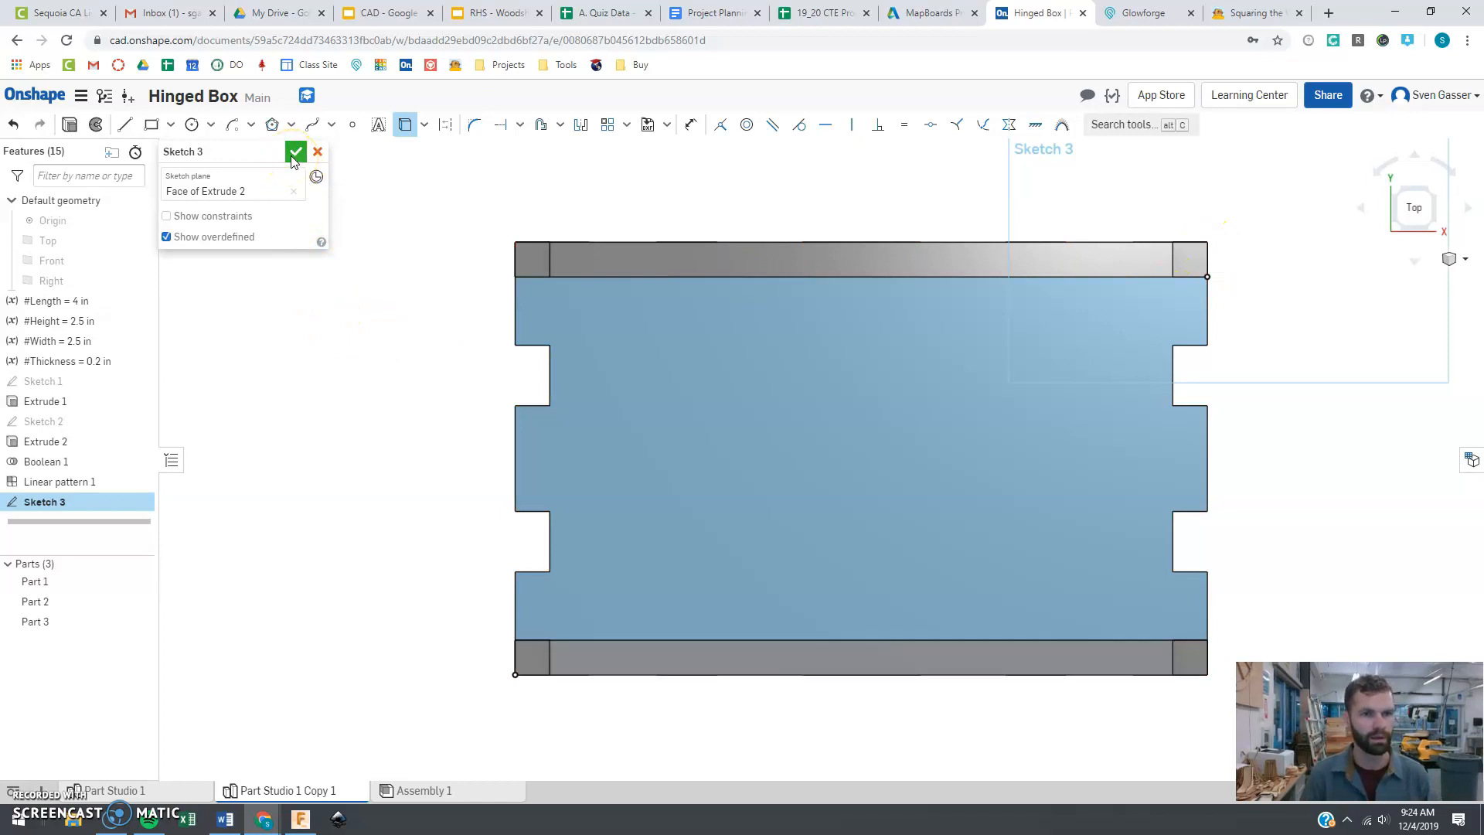
- Draw a 4 by 2.3 in corner rectangle between the two projected corner points
{"action": "left_click", "coordinate": [152, 125]}
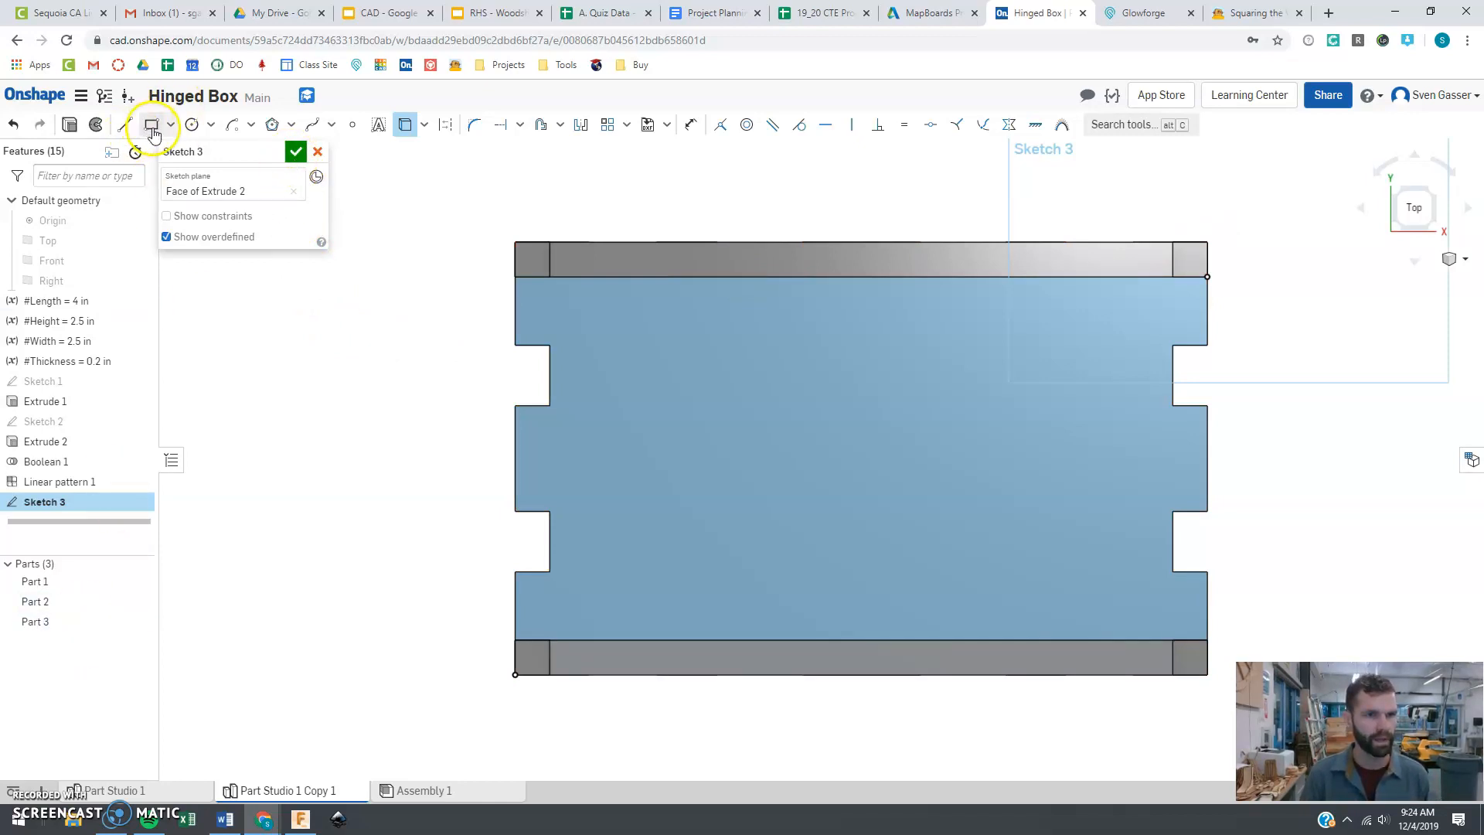
{"action": "left_click", "coordinate": [516, 674]}
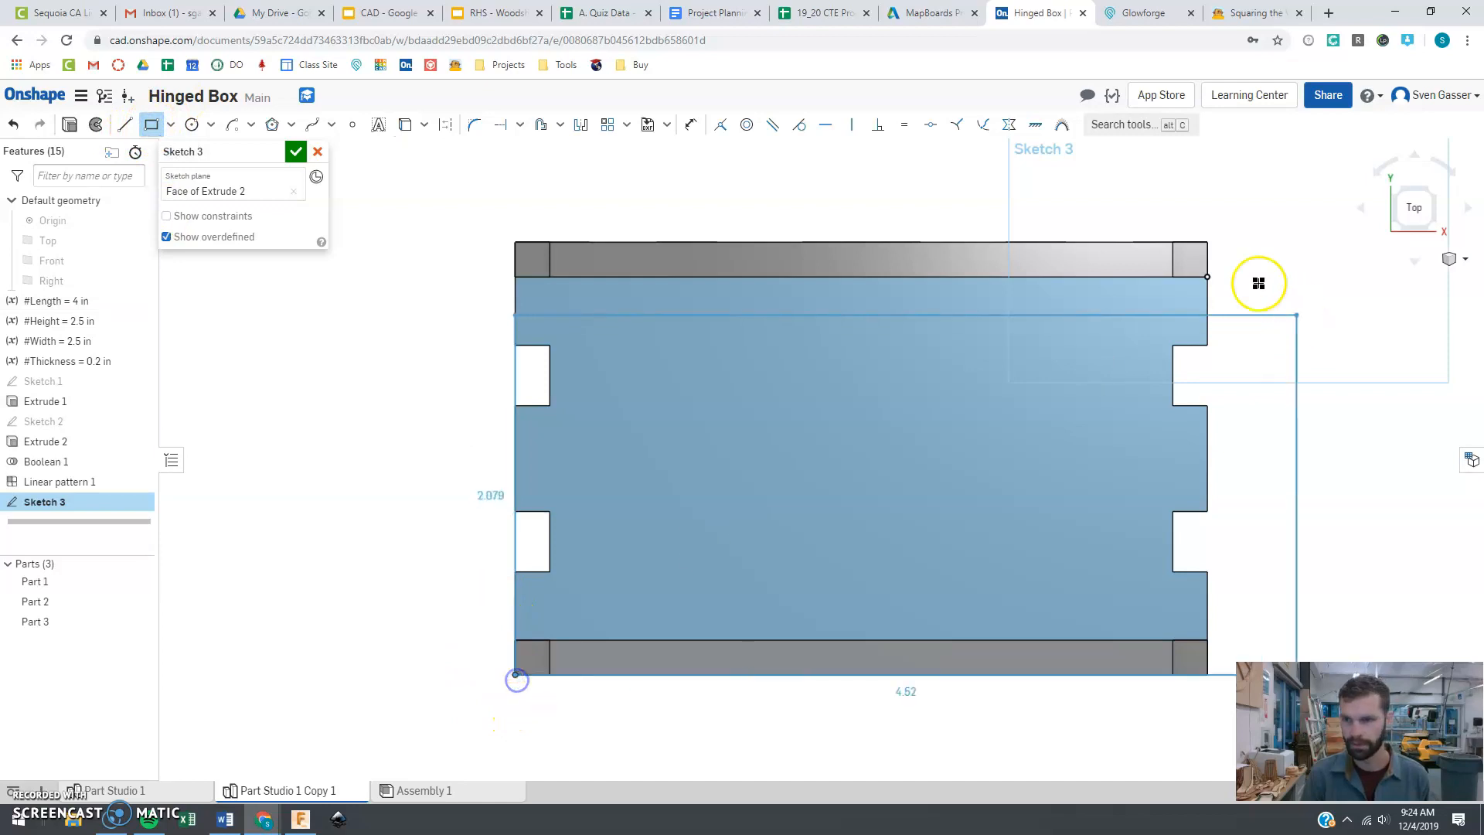
{"action": "left_click", "coordinate": [1209, 277]}
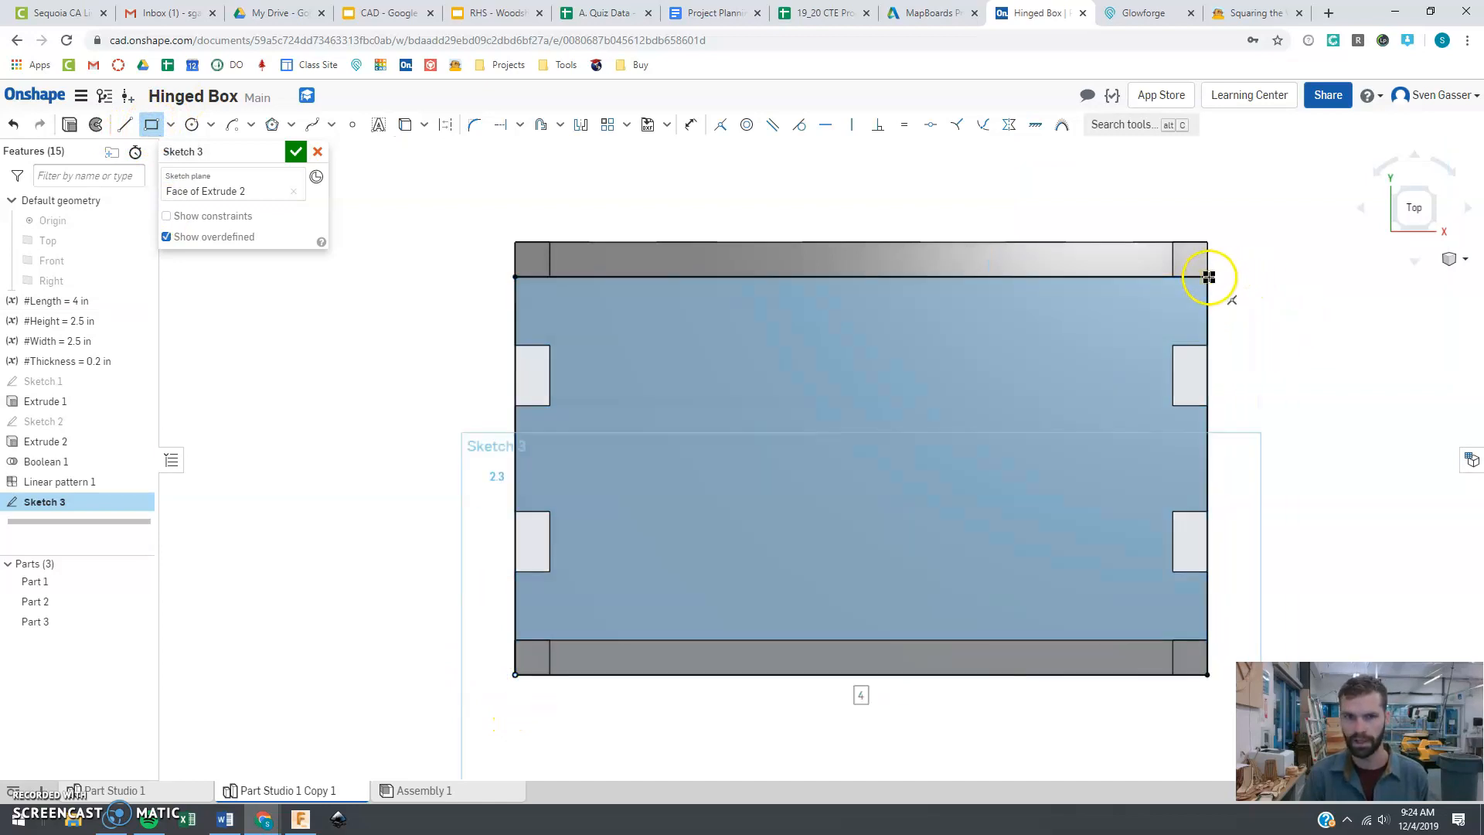
{"action": "key", "text": "Escape"}
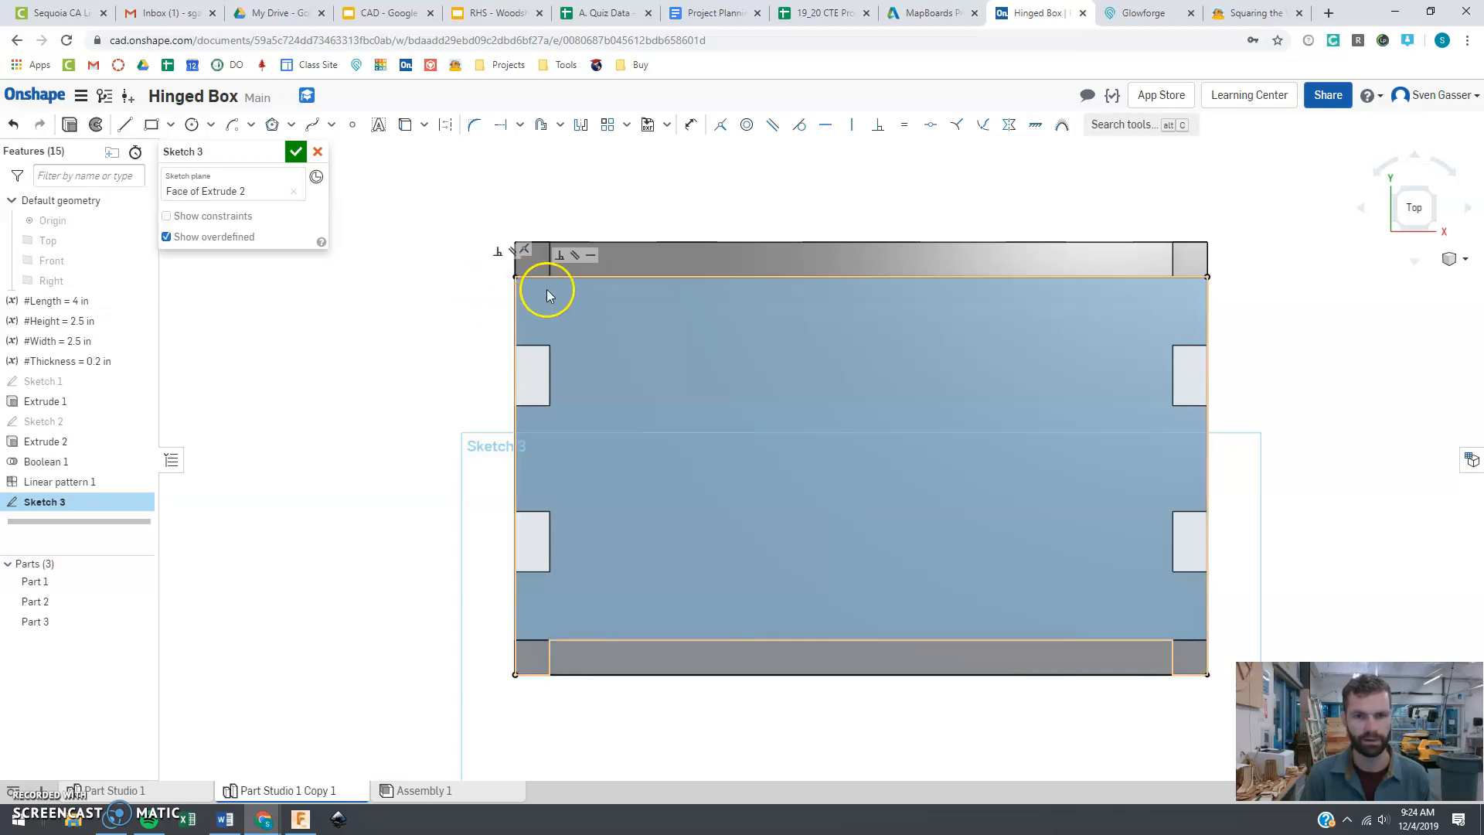
- Sketch a three-line notch about 0.2 in wide and 0.29 in tall on the rectangle's left side near its upper corner
{"action": "left_click", "coordinate": [126, 125]}
{"action": "left_click", "coordinate": [516, 308]}
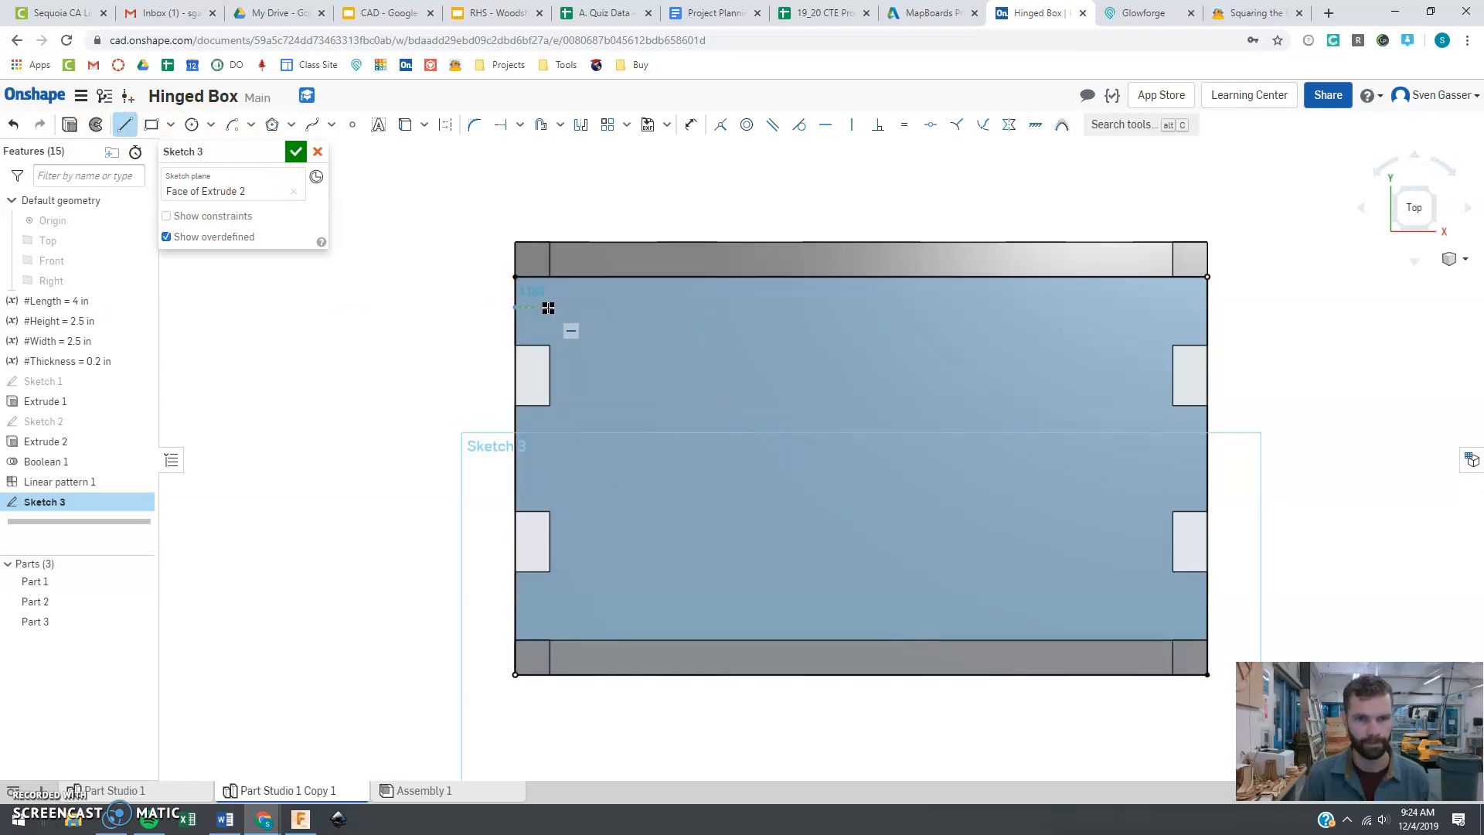
{"action": "left_click", "coordinate": [550, 306]}
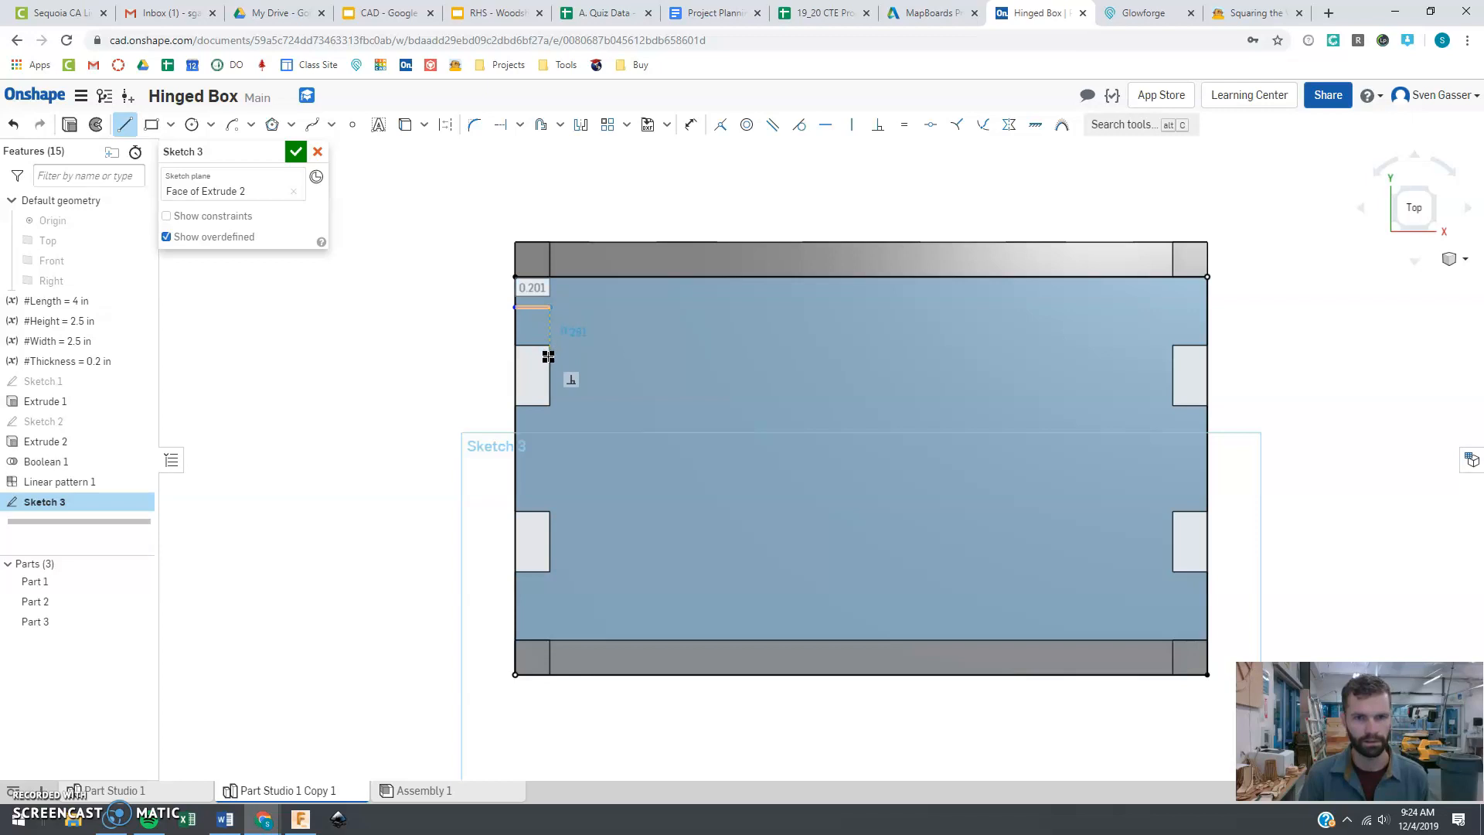
{"action": "left_click", "coordinate": [548, 357]}
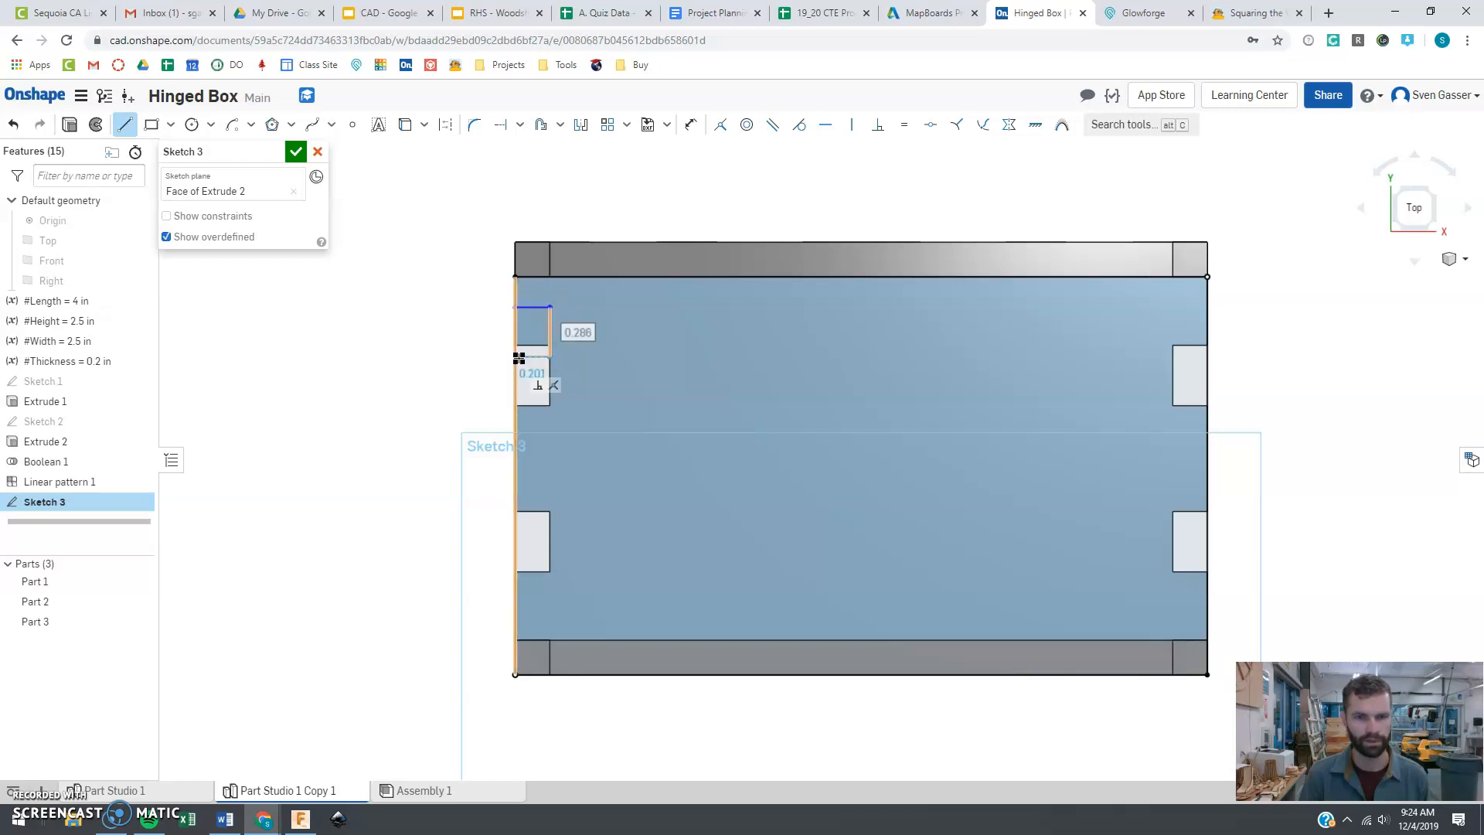
{"action": "left_click", "coordinate": [519, 357]}
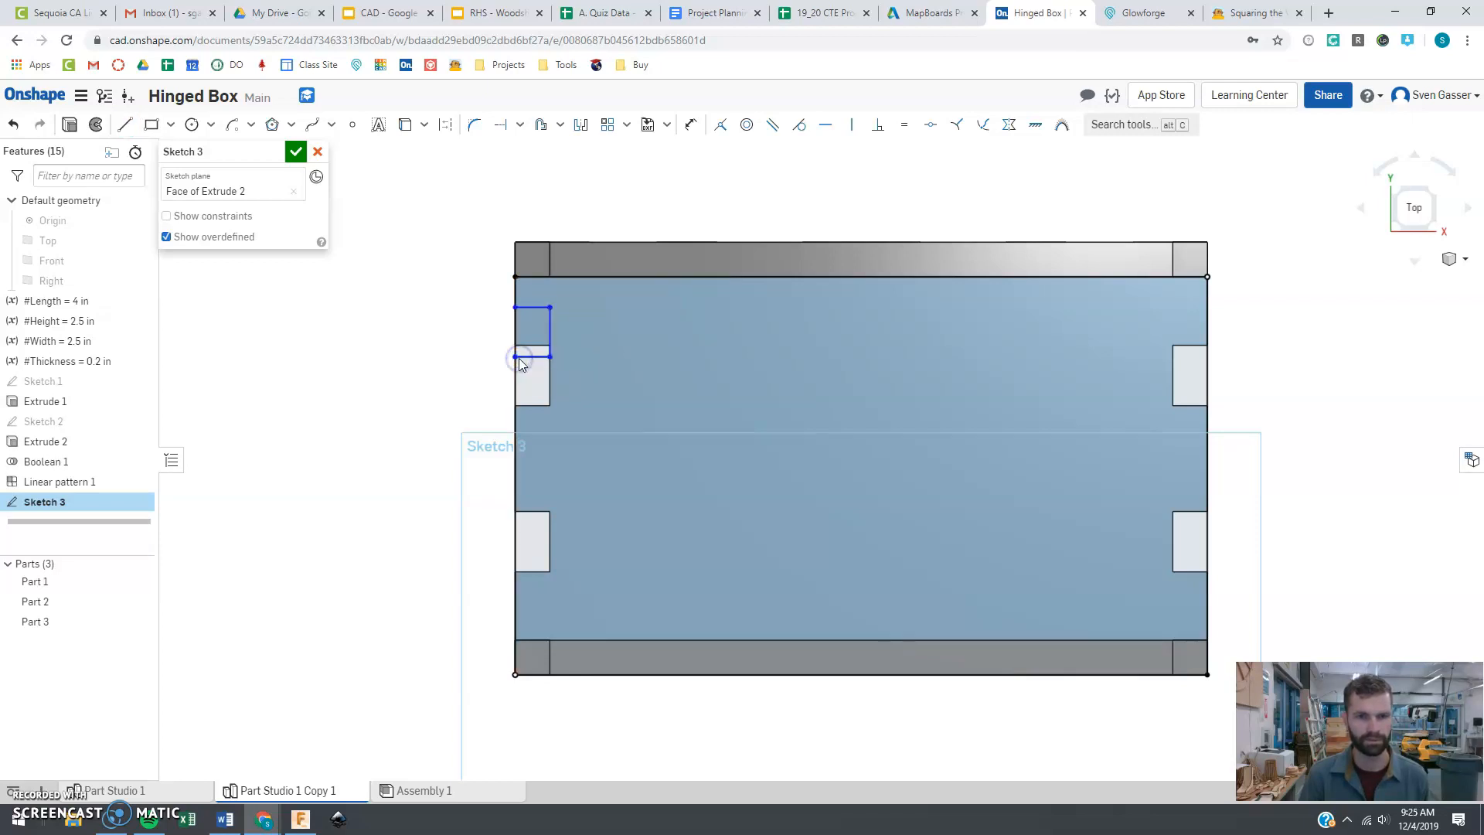
- Hide Part 1, Part 2 and Part 3 so only the sketch is shown
{"action": "left_click", "coordinate": [147, 581]}
{"action": "left_click", "coordinate": [147, 601]}
{"action": "left_click", "coordinate": [147, 621]}
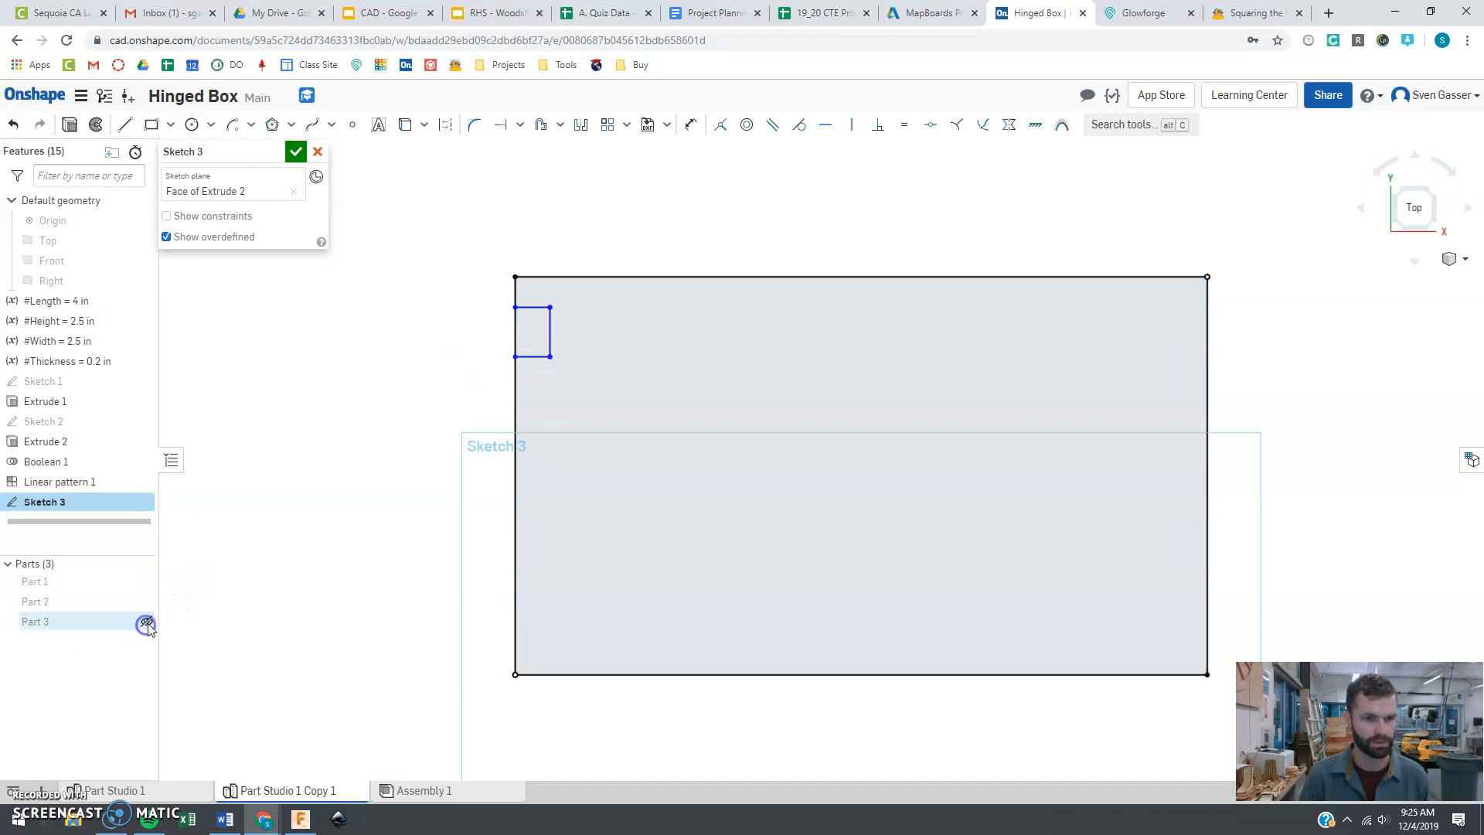
- Dimension the notch's upper line #Thickness (0.2 in) below the rectangle's upper edge
{"action": "key", "text": "u"}
{"action": "left_click", "coordinate": [537, 279]}
{"action": "left_click", "coordinate": [532, 308]}
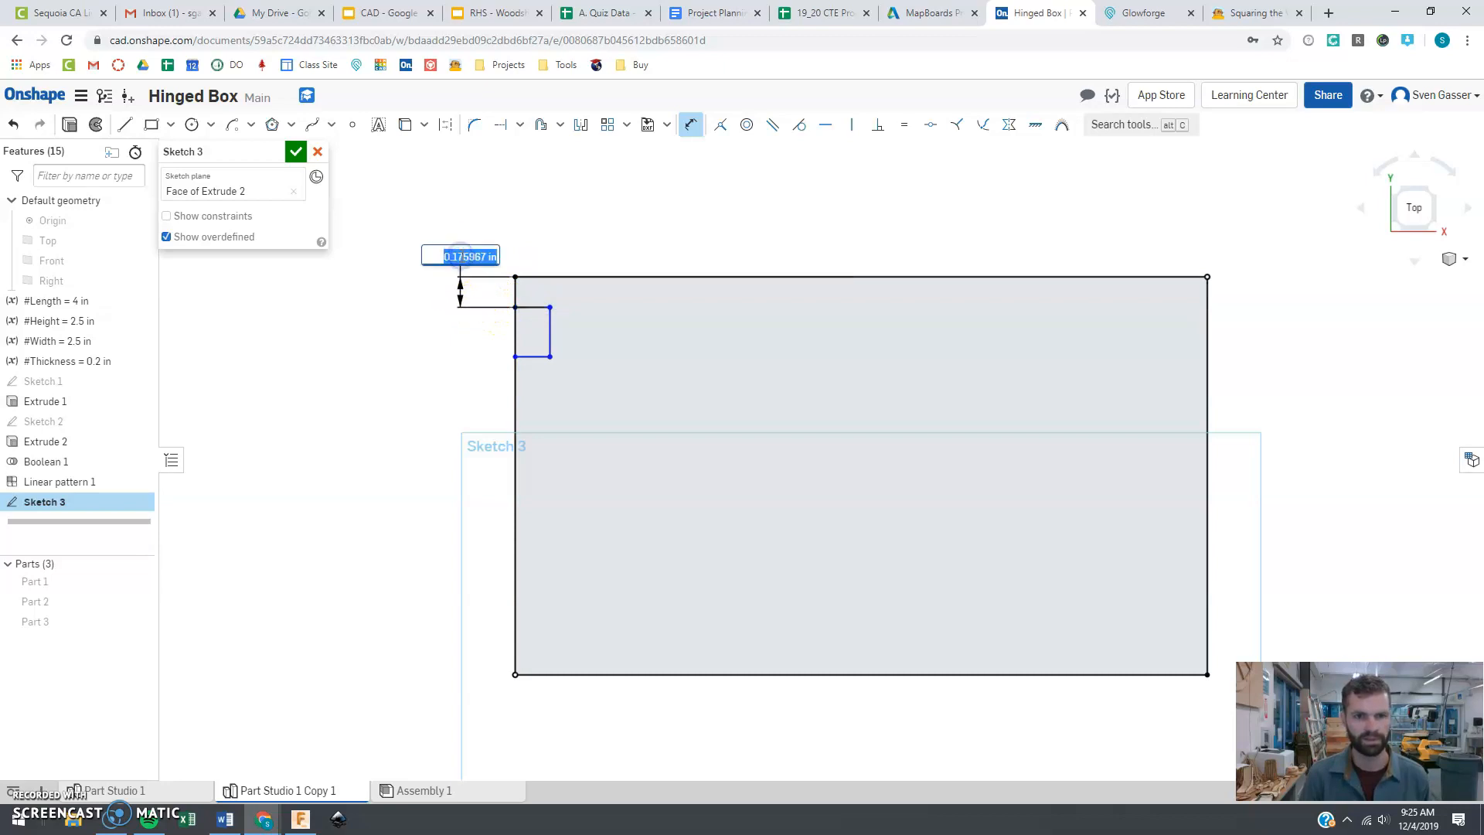
{"action": "type", "text": "t"}
{"action": "key", "text": "Escape"}
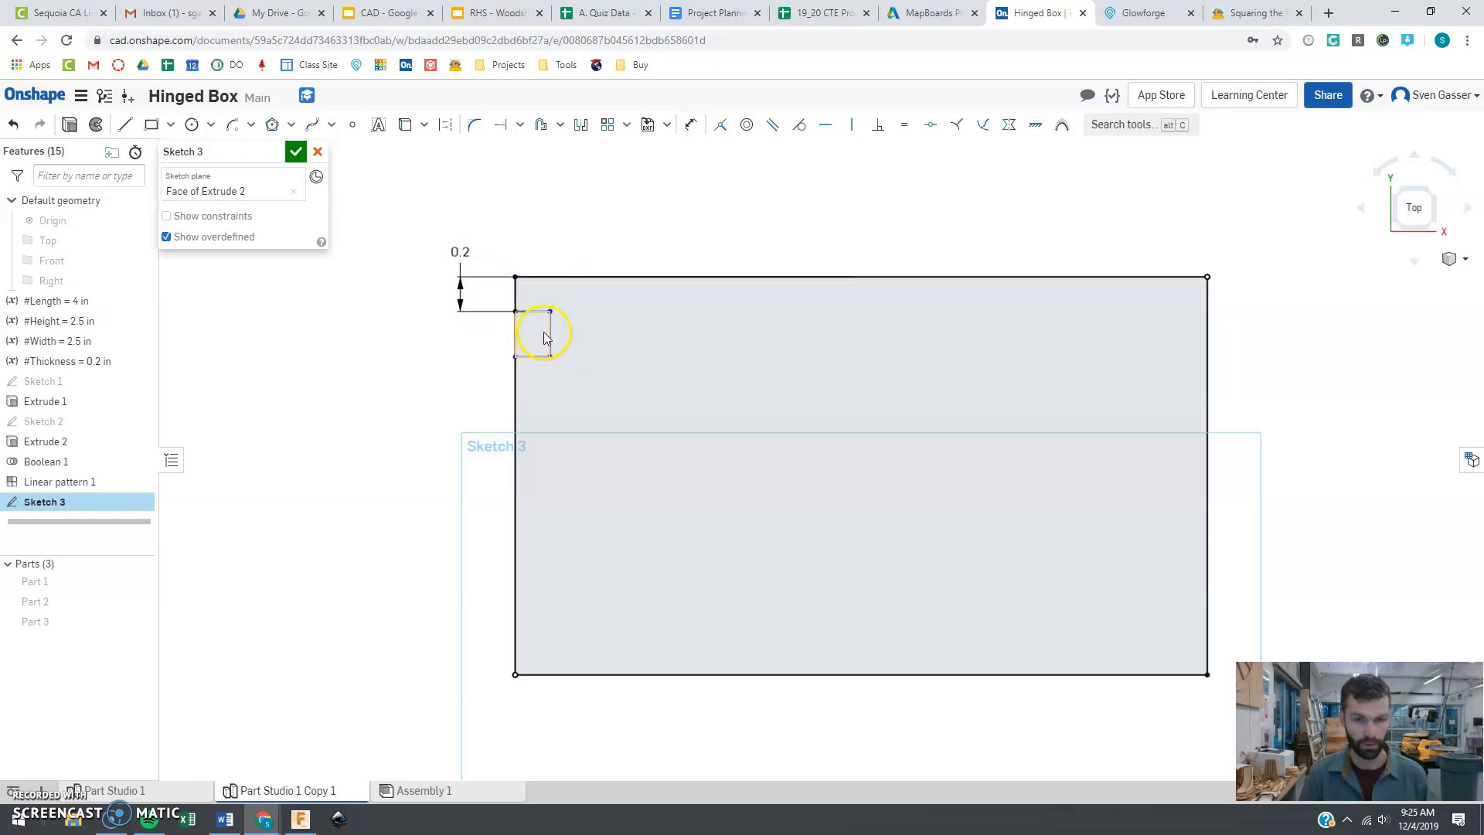
- Dimension the notch's vertical line to 0.25 in
{"action": "key", "text": "m"}
{"action": "left_click", "coordinate": [597, 333]}
{"action": "double_click", "coordinate": [601, 332]}
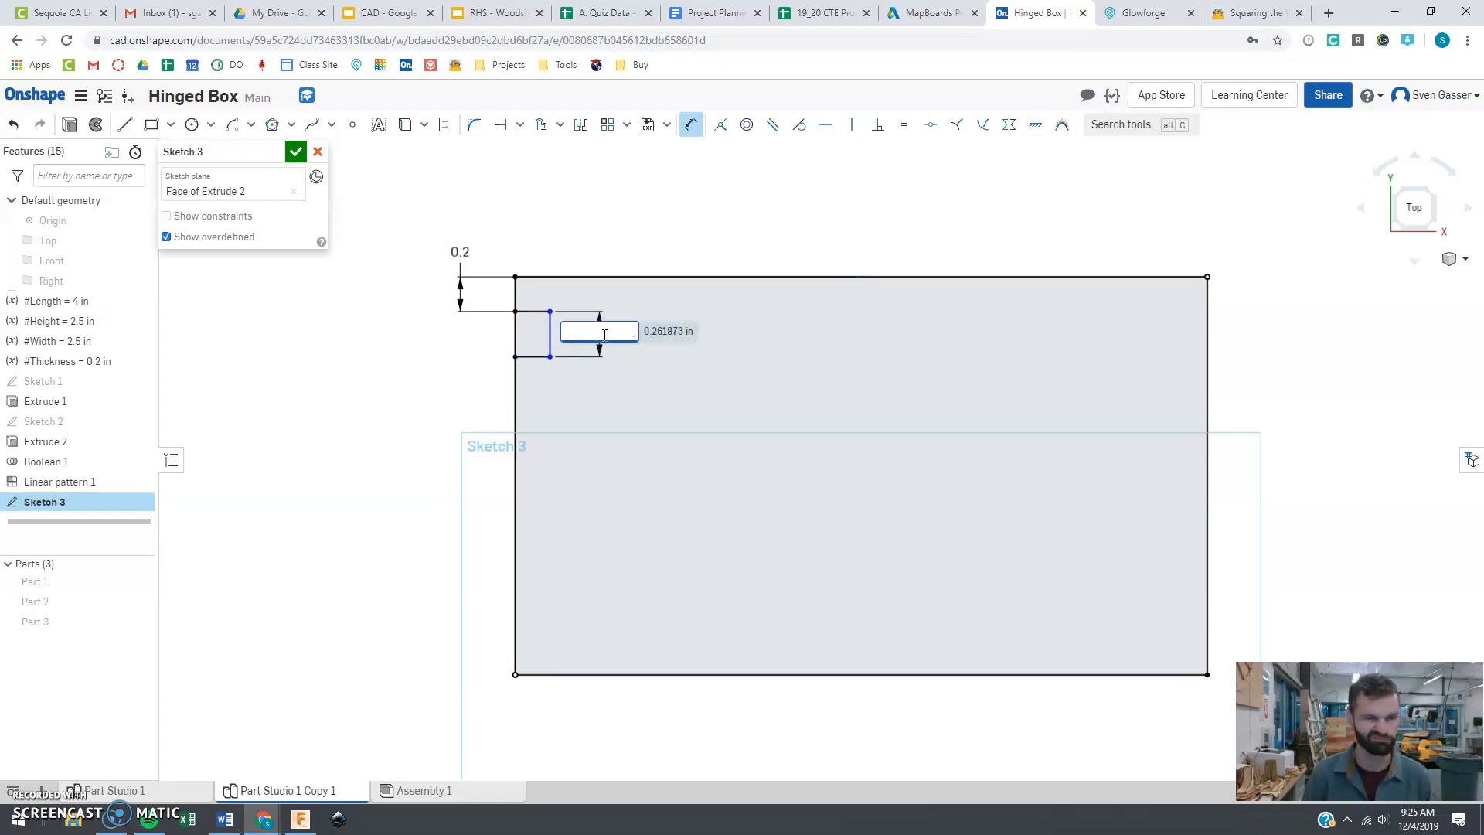
{"action": "key", "text": "Return"}
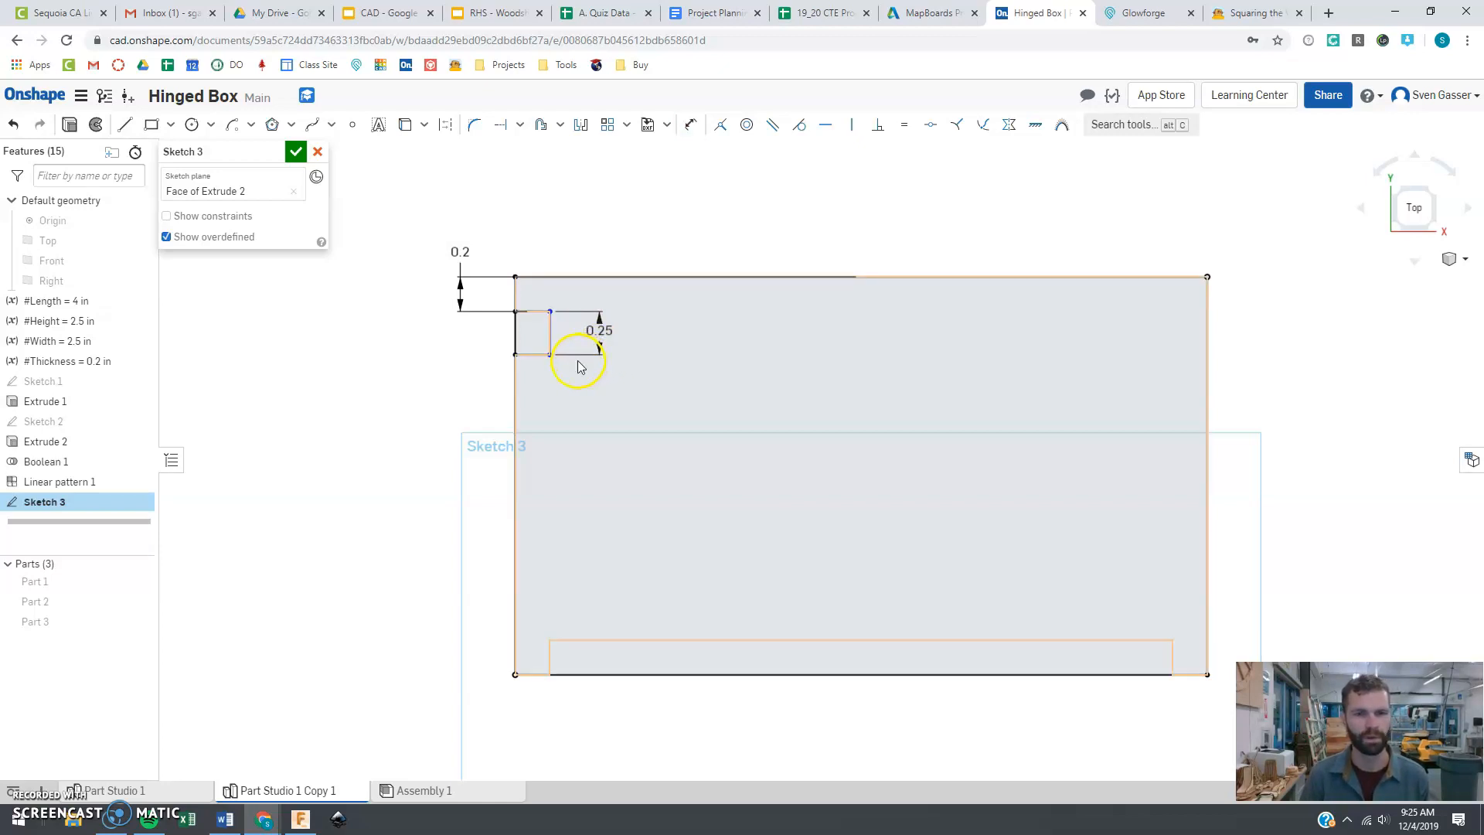
{"action": "left_click", "coordinate": [124, 124]}
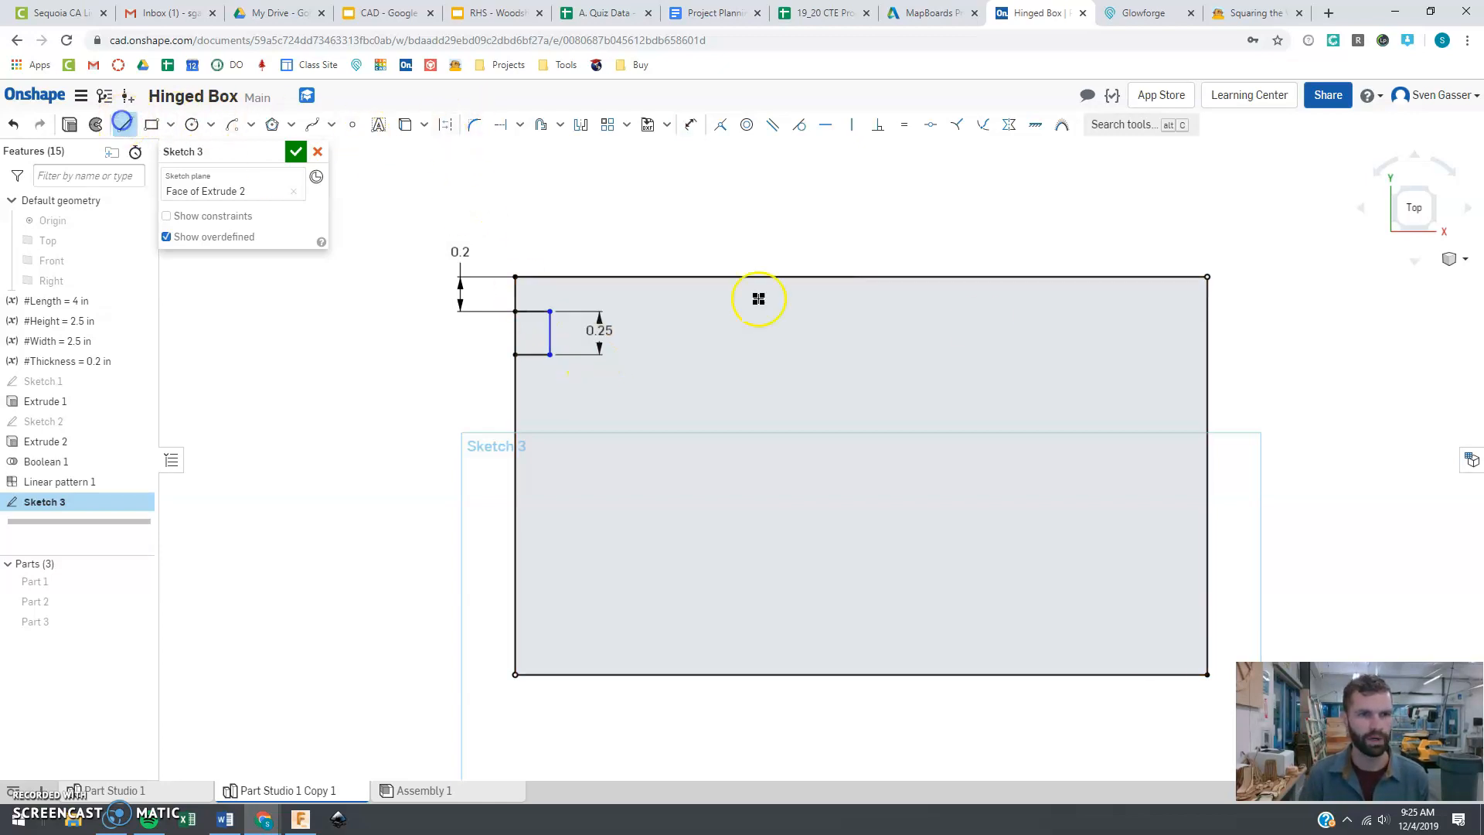
{"action": "left_click", "coordinate": [860, 277]}
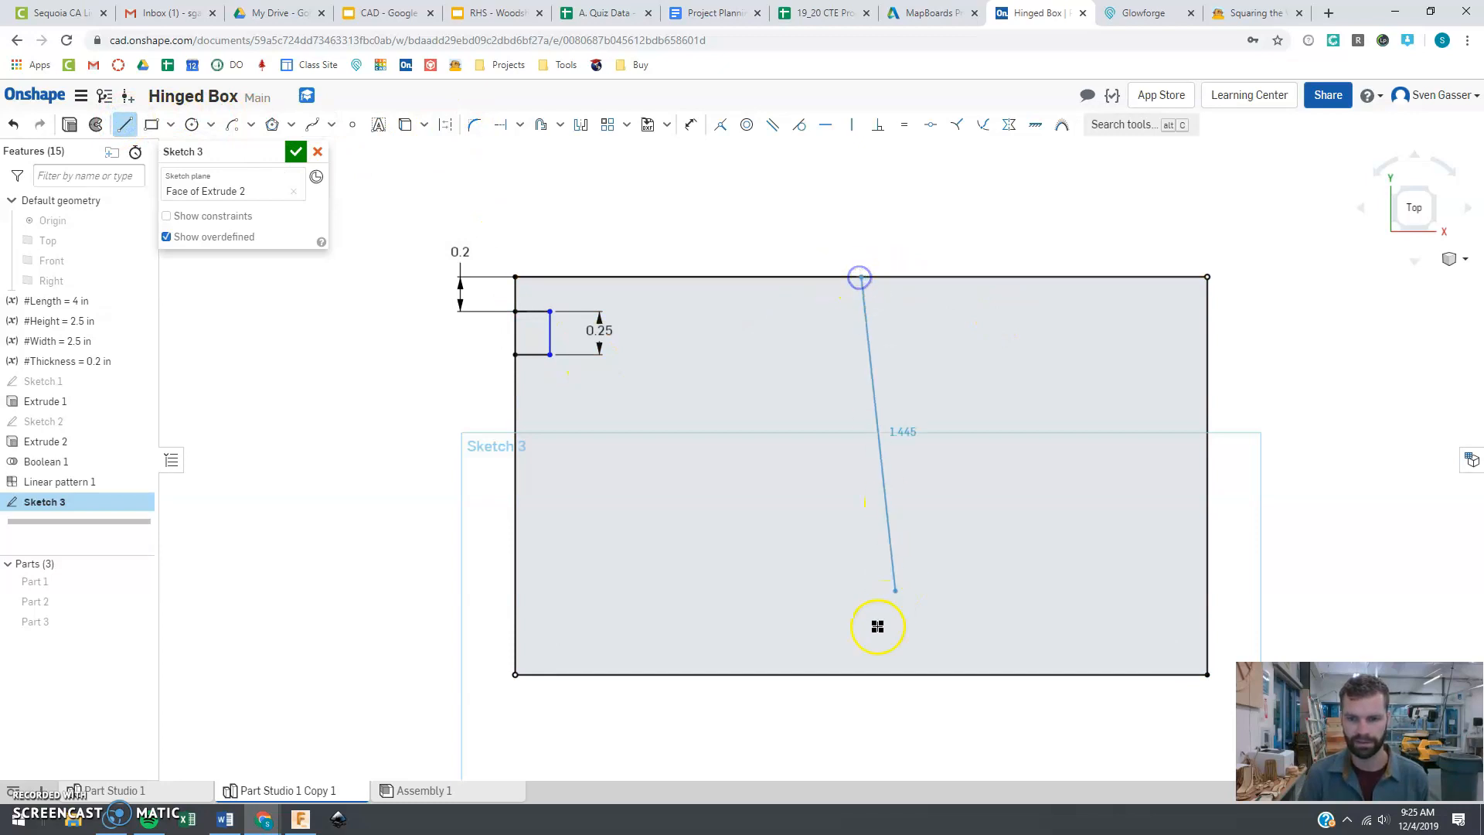
{"action": "left_click", "coordinate": [867, 674]}
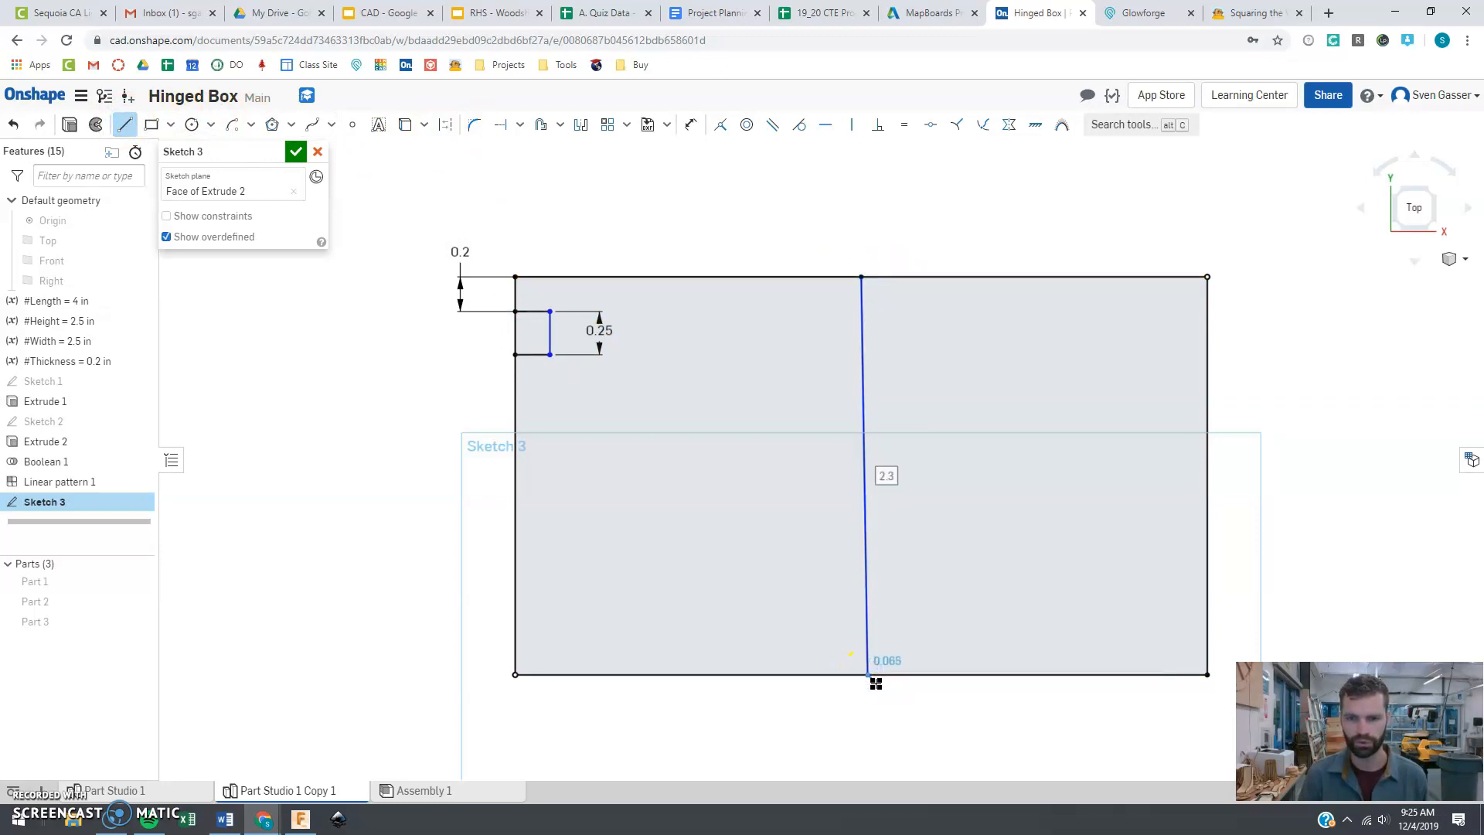
{"action": "key", "text": "ctrl+z"}
- Draw a vertical line joining the midpoints of the rectangle's upper and lower edges and make it a construction line
{"action": "left_click", "coordinate": [122, 125]}
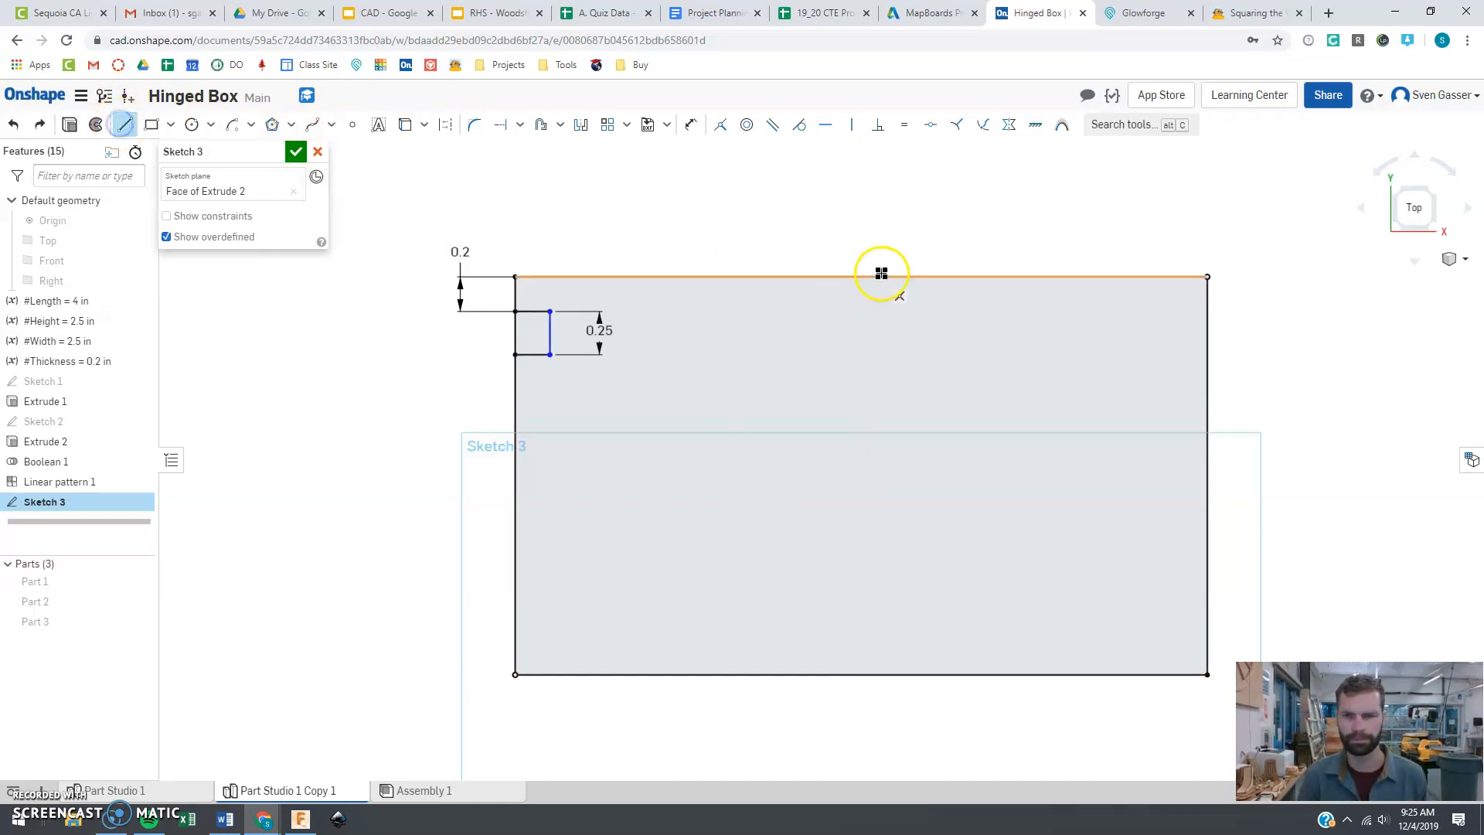
{"action": "left_click", "coordinate": [861, 278]}
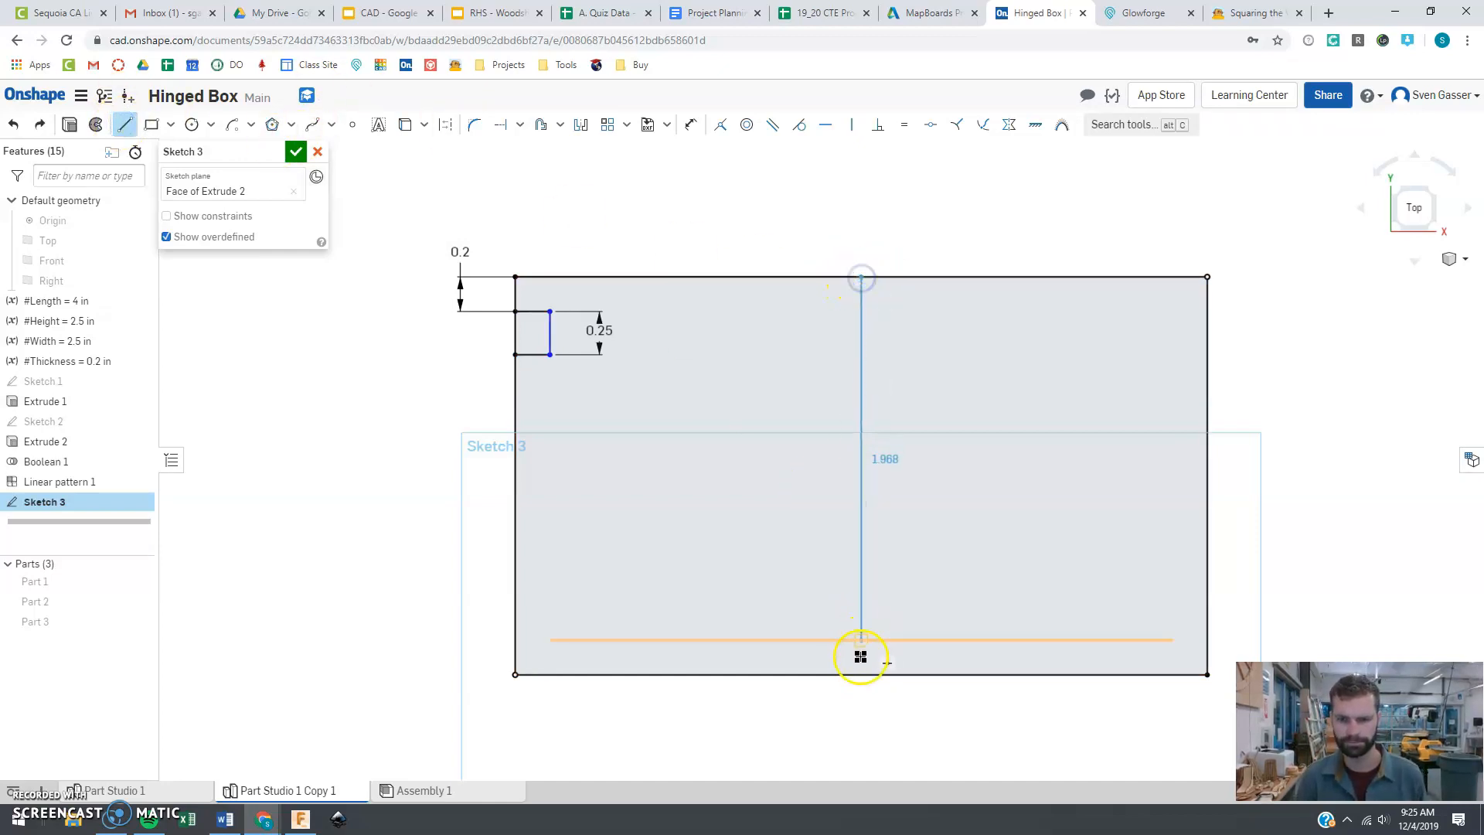
{"action": "left_click", "coordinate": [861, 674]}
{"action": "left_click", "coordinate": [125, 125]}
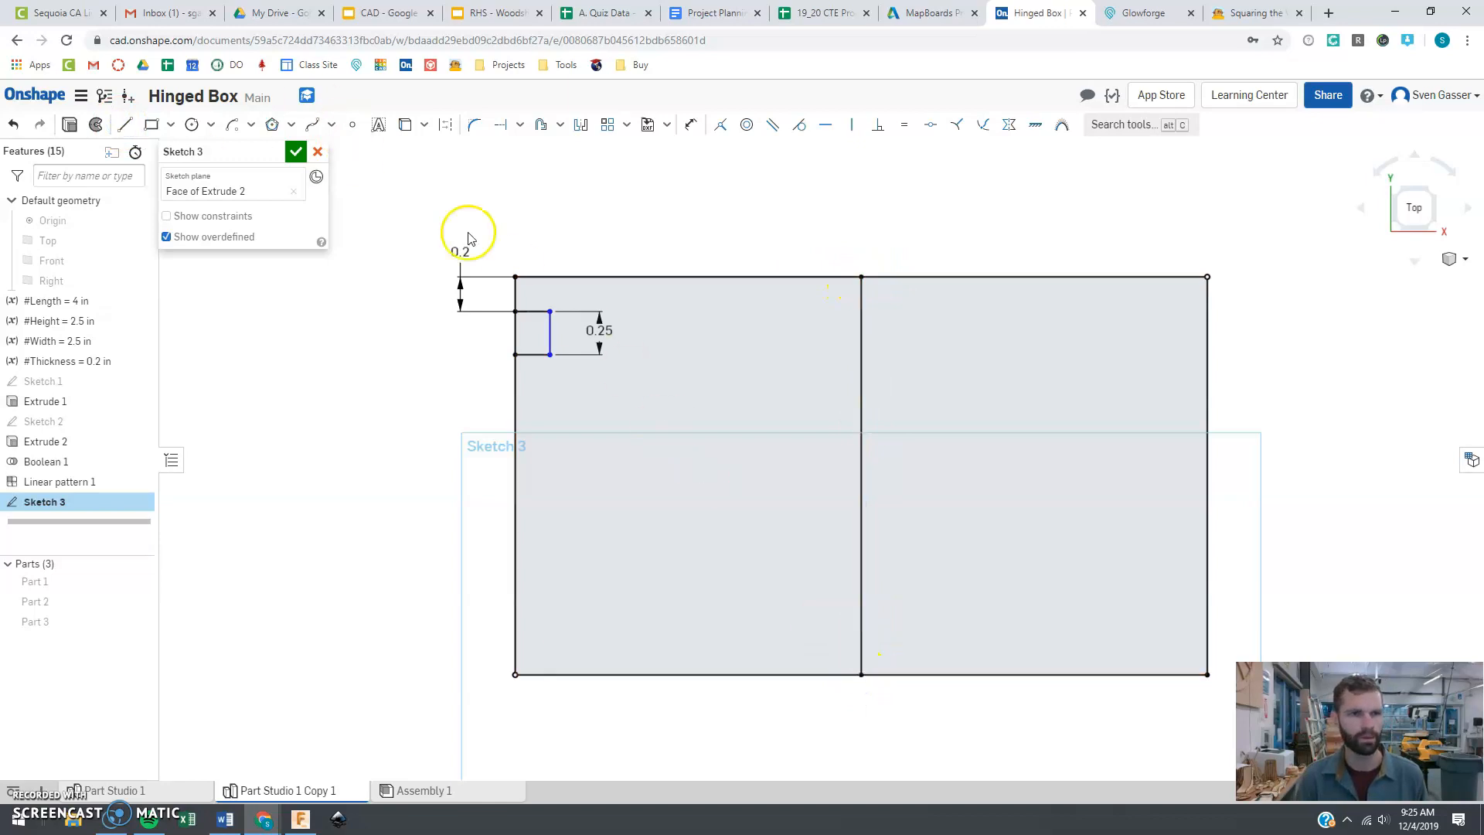
{"action": "left_click", "coordinate": [445, 125]}
- Mirror the notch across the vertical construction centreline onto the rectangle's opposite side
{"action": "left_click", "coordinate": [579, 125]}
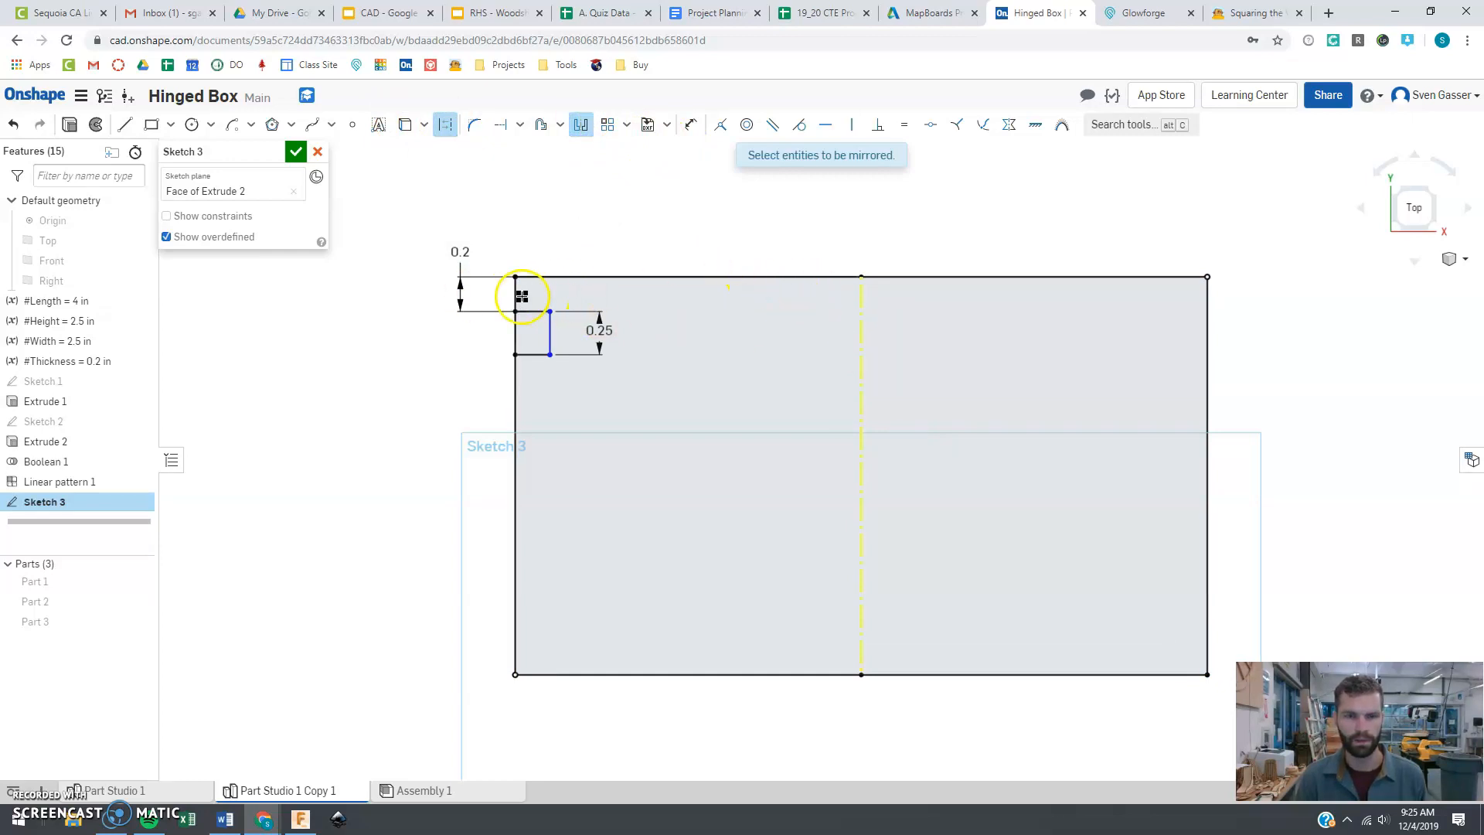
{"action": "left_click_drag", "start_coordinate": [502, 299], "coordinate": [586, 381]}
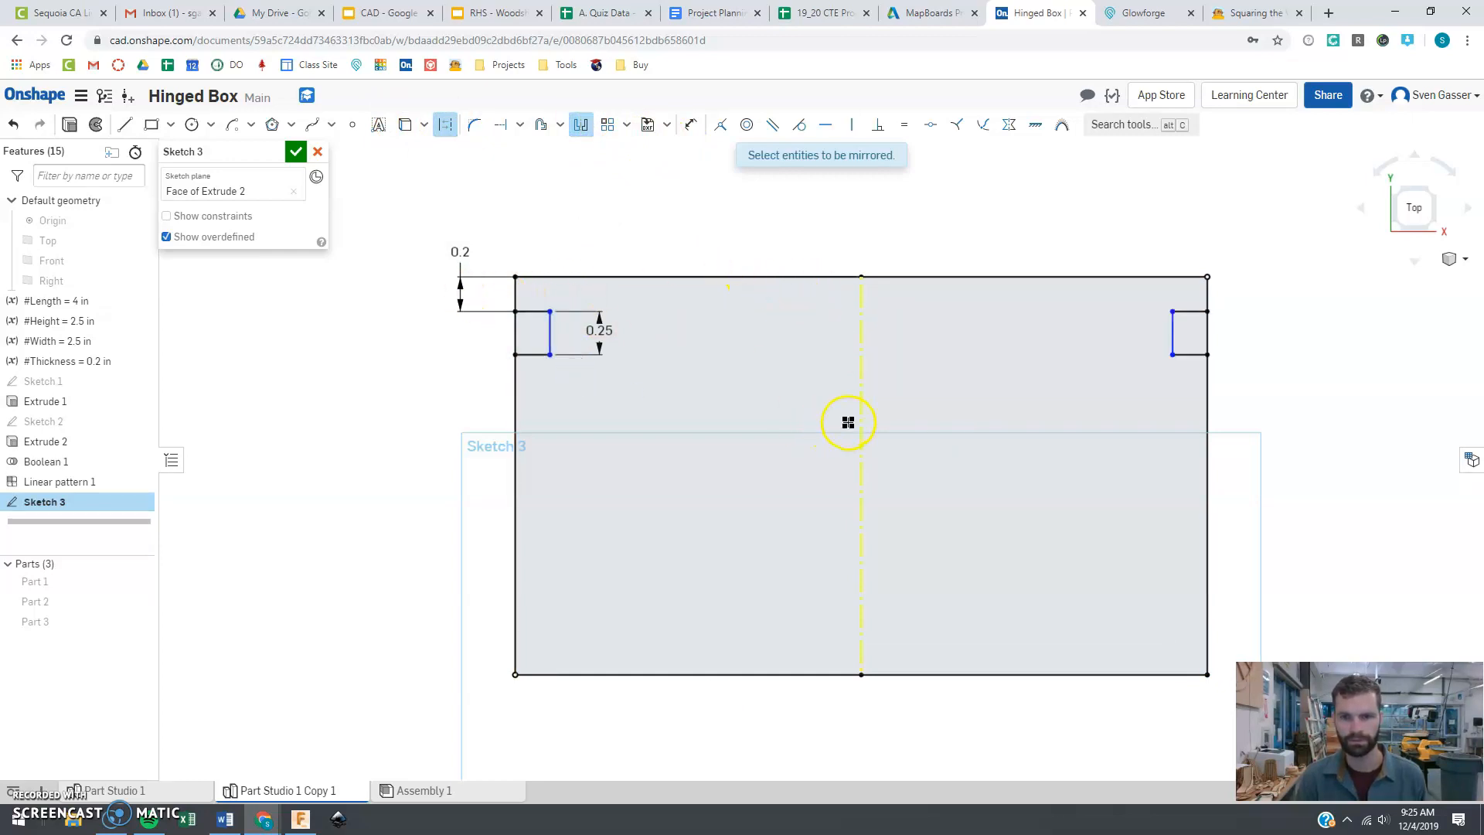
{"action": "left_click", "coordinate": [581, 125]}
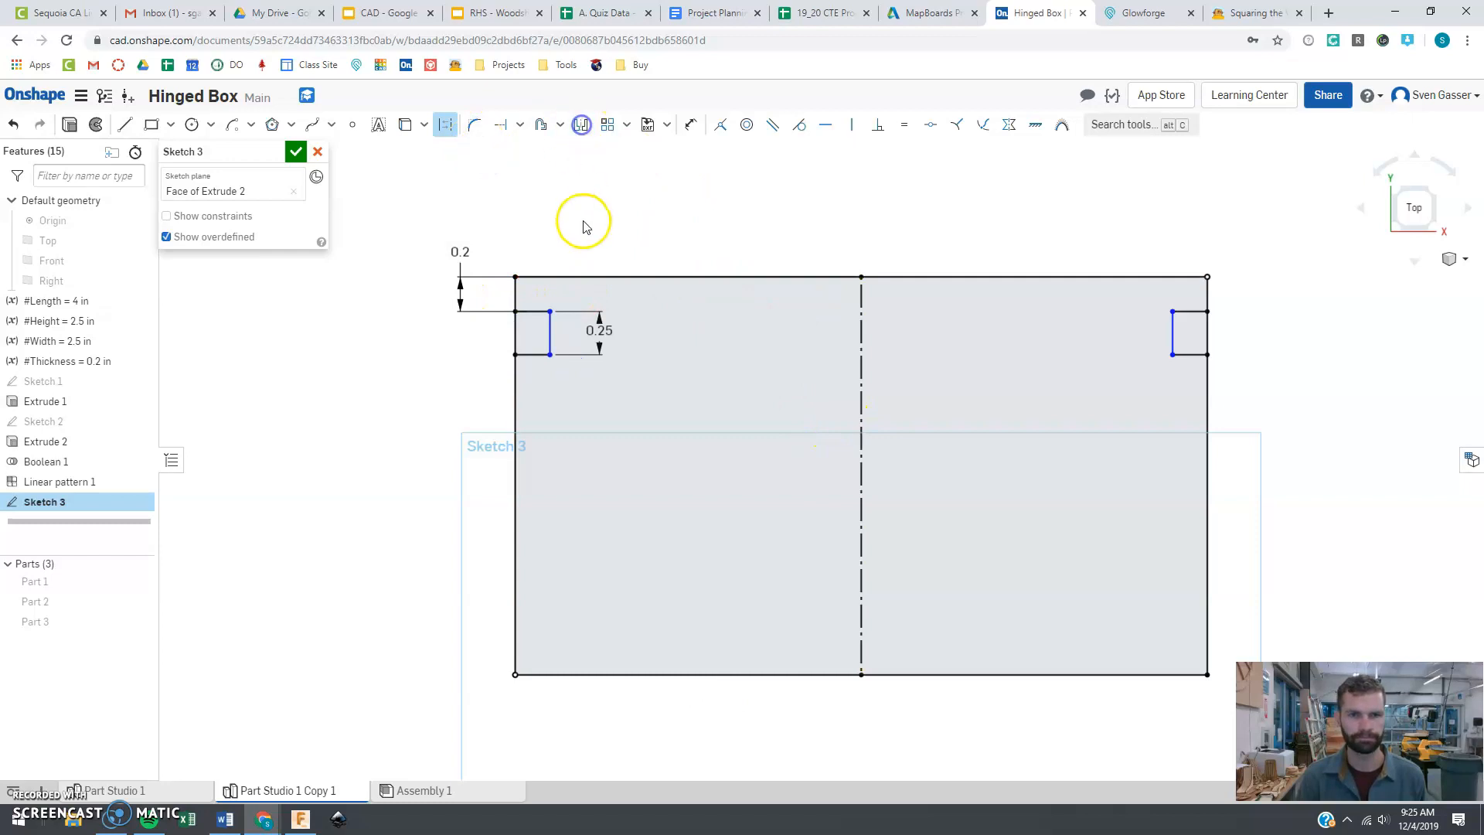
- Show Part 1, Part 2 and Part 3 again around the sketch
{"action": "mouse_move", "coordinate": [626, 264]}
{"action": "right_mouse_down"}
{"action": "mouse_move", "coordinate": [696, 242]}
{"action": "mouse_move", "coordinate": [657, 244]}
{"action": "right_mouse_up"}
{"action": "left_click", "coordinate": [147, 602]}
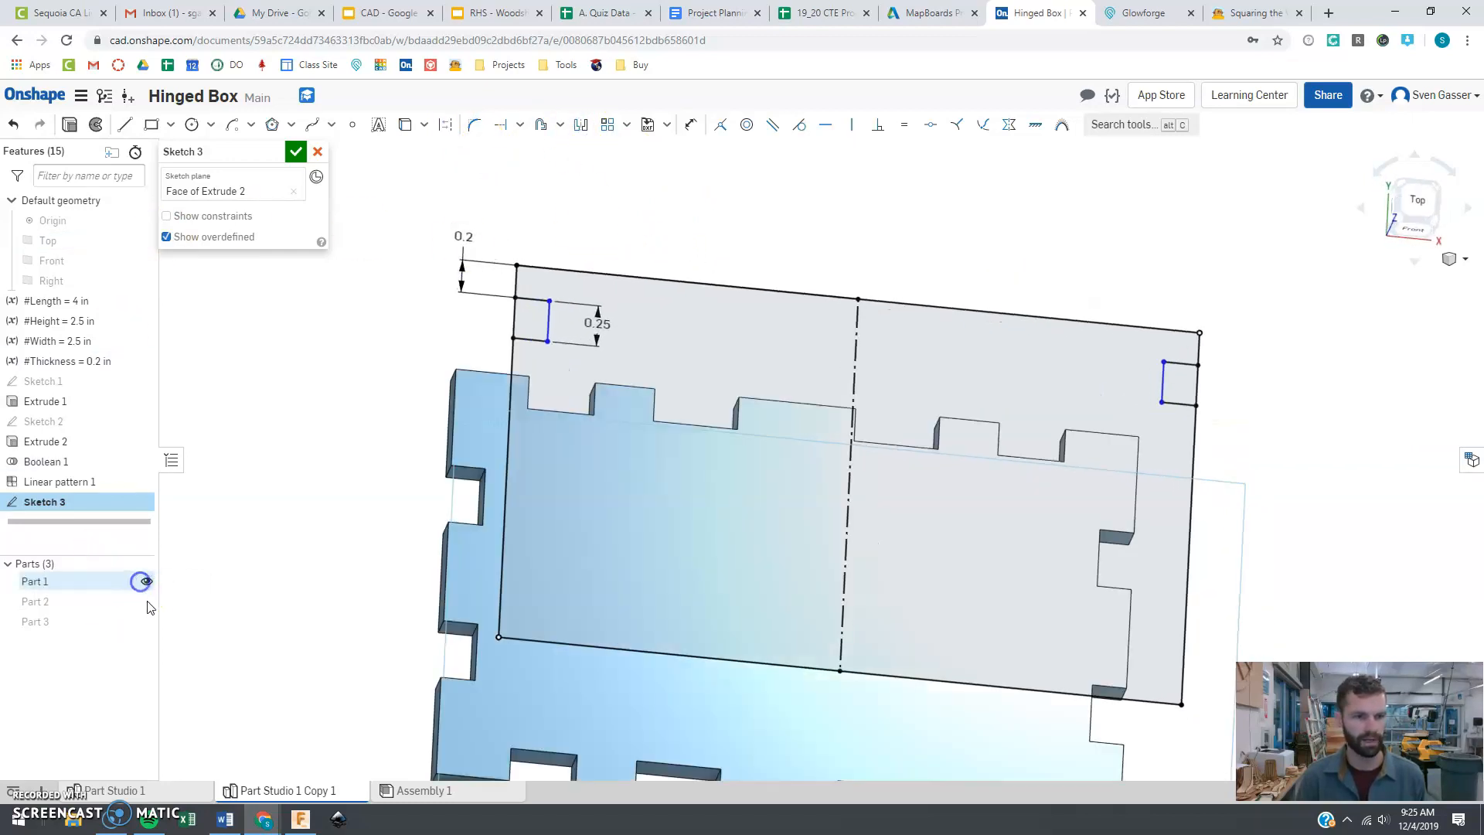
{"action": "left_click", "coordinate": [147, 622]}
- Extrude Sketch 3 using only the main panel region without the notches and the strip over the front wall's upper edge
{"action": "right_click_drag", "start_coordinate": [344, 510], "coordinate": [341, 471]}
{"action": "left_click", "coordinate": [70, 124]}
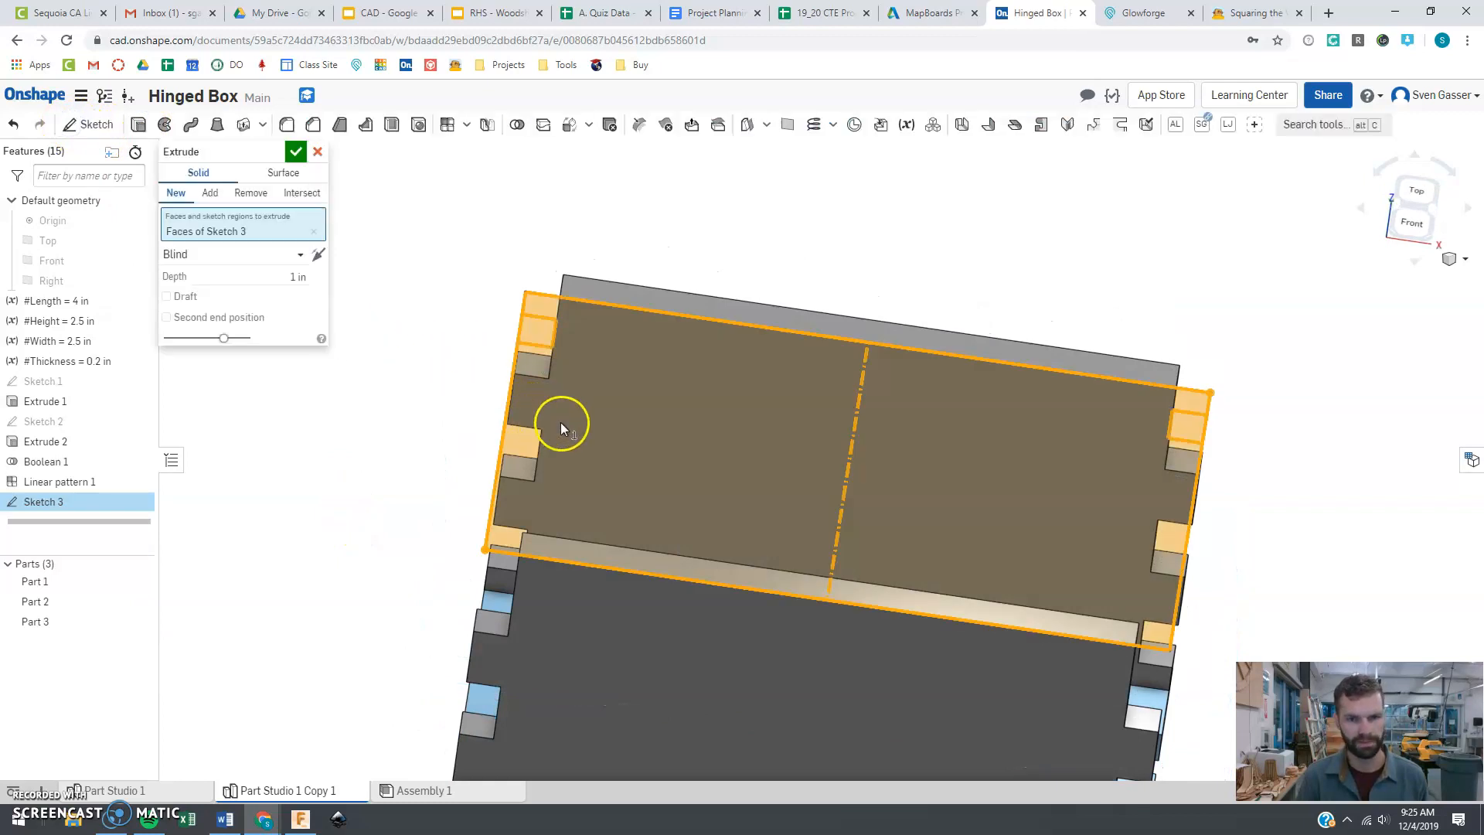
{"action": "left_click", "coordinate": [581, 427]}
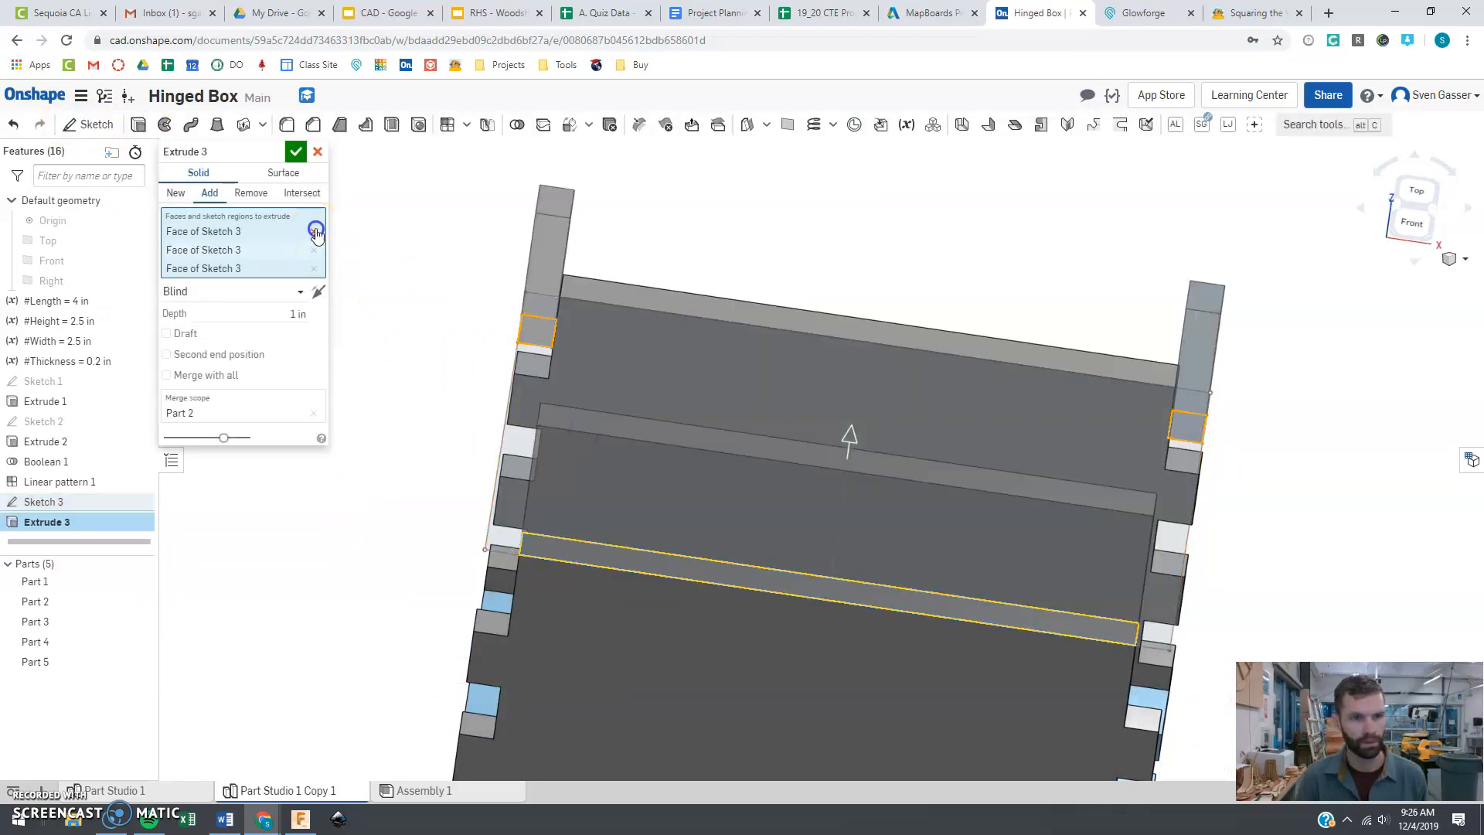
{"action": "left_click", "coordinate": [313, 232]}
{"action": "left_click", "coordinate": [313, 232]}
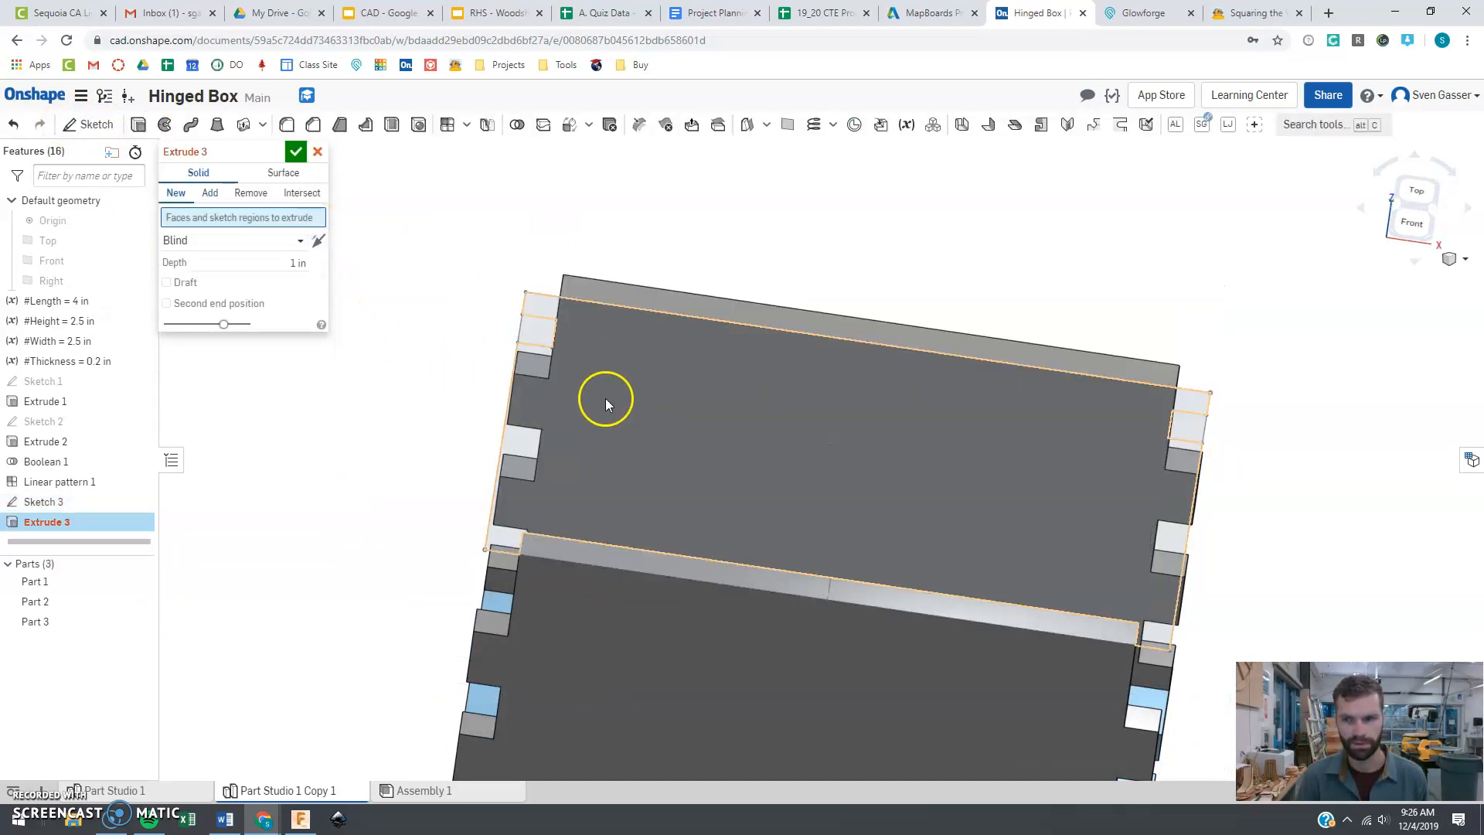
{"action": "left_click", "coordinate": [605, 398]}
{"action": "left_click", "coordinate": [558, 555]}
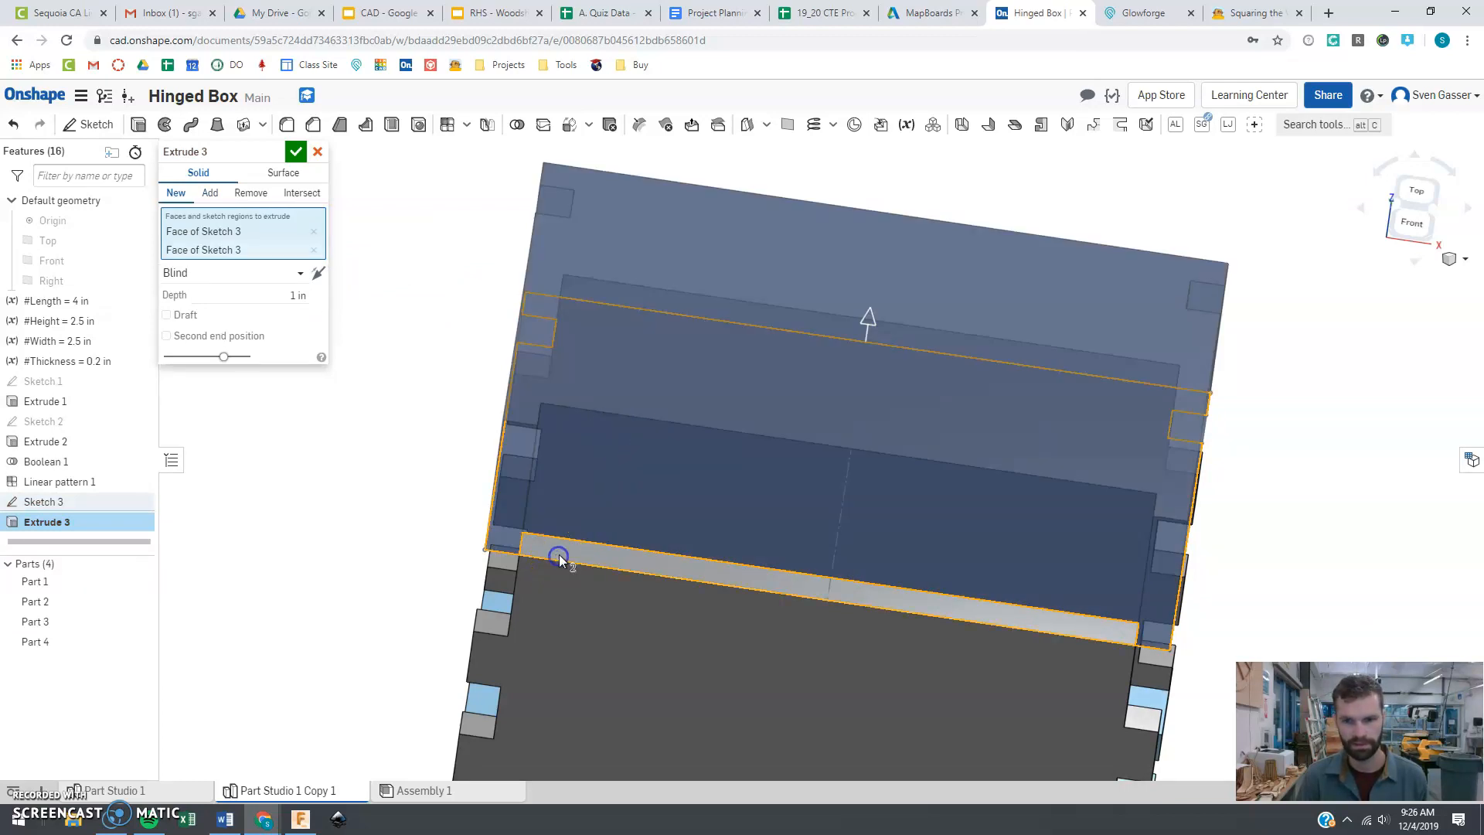
{"action": "right_click_drag", "start_coordinate": [498, 514], "coordinate": [397, 342]}
- Set the extrusion depth to #Thickness (0.2 in) and create the lid panel as a new part
{"action": "left_click", "coordinate": [276, 294]}
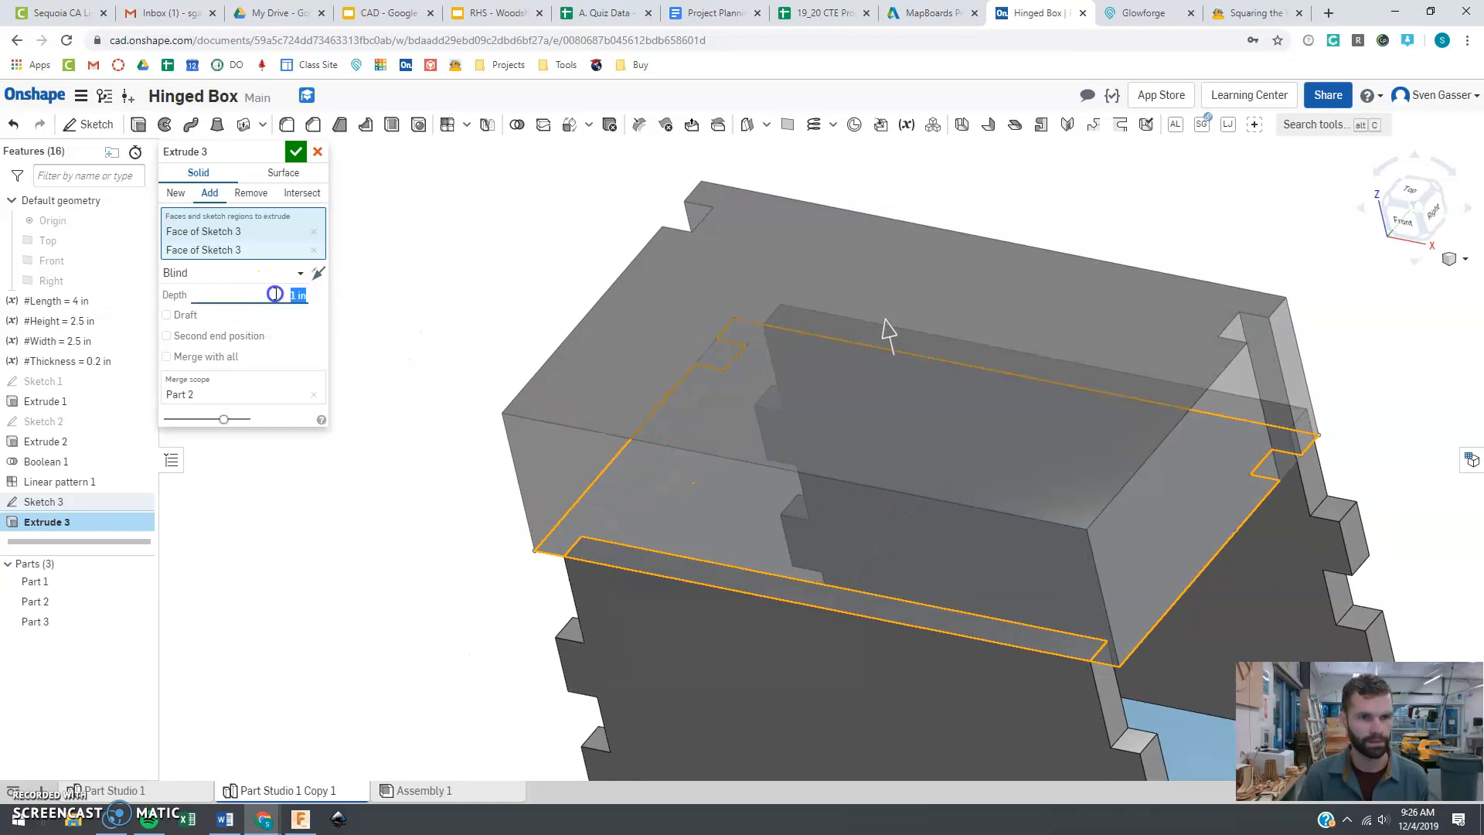
{"action": "type", "text": "t"}
{"action": "key", "text": "Return"}
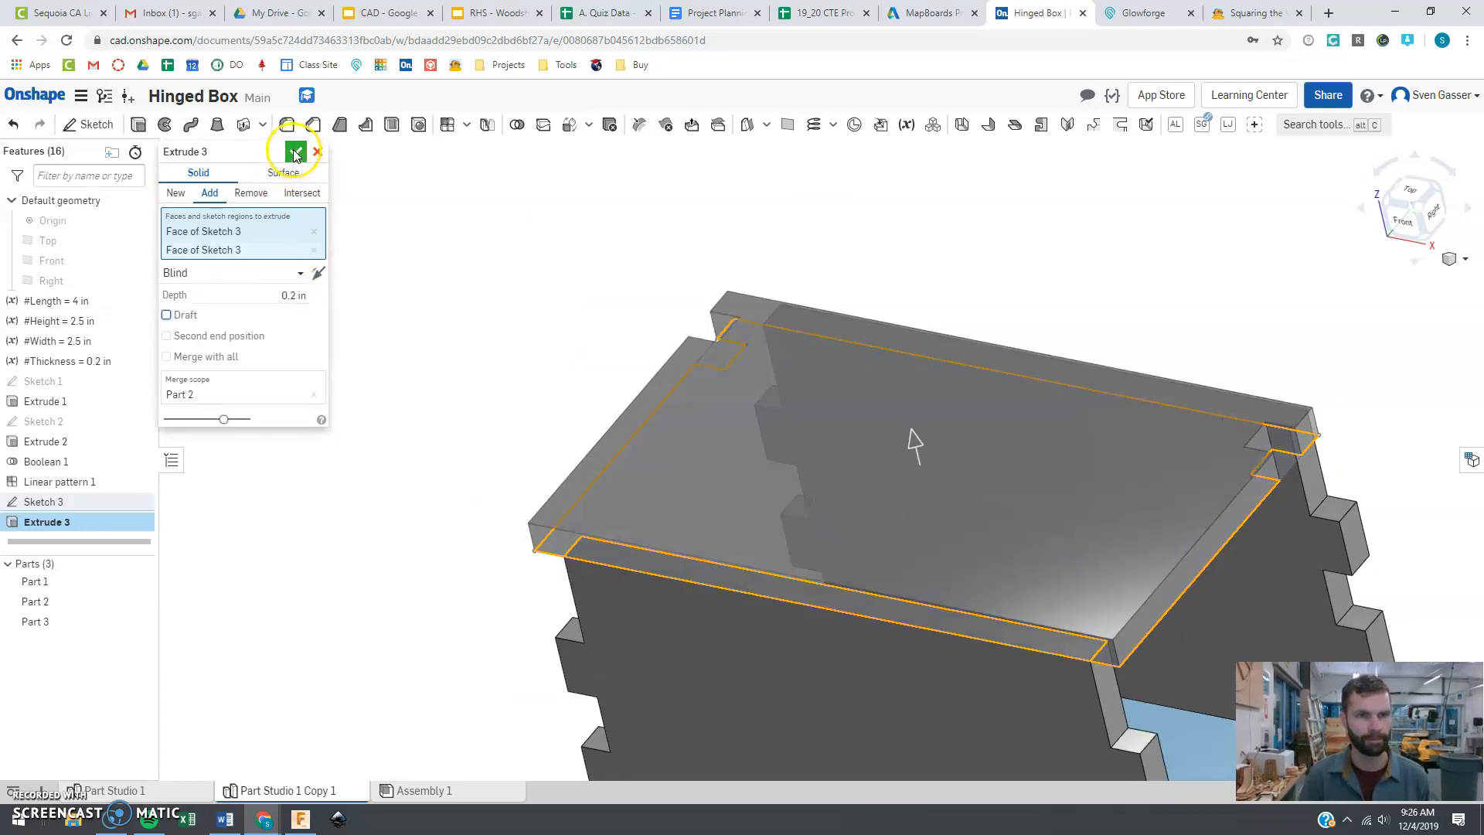
{"action": "left_click", "coordinate": [172, 195]}
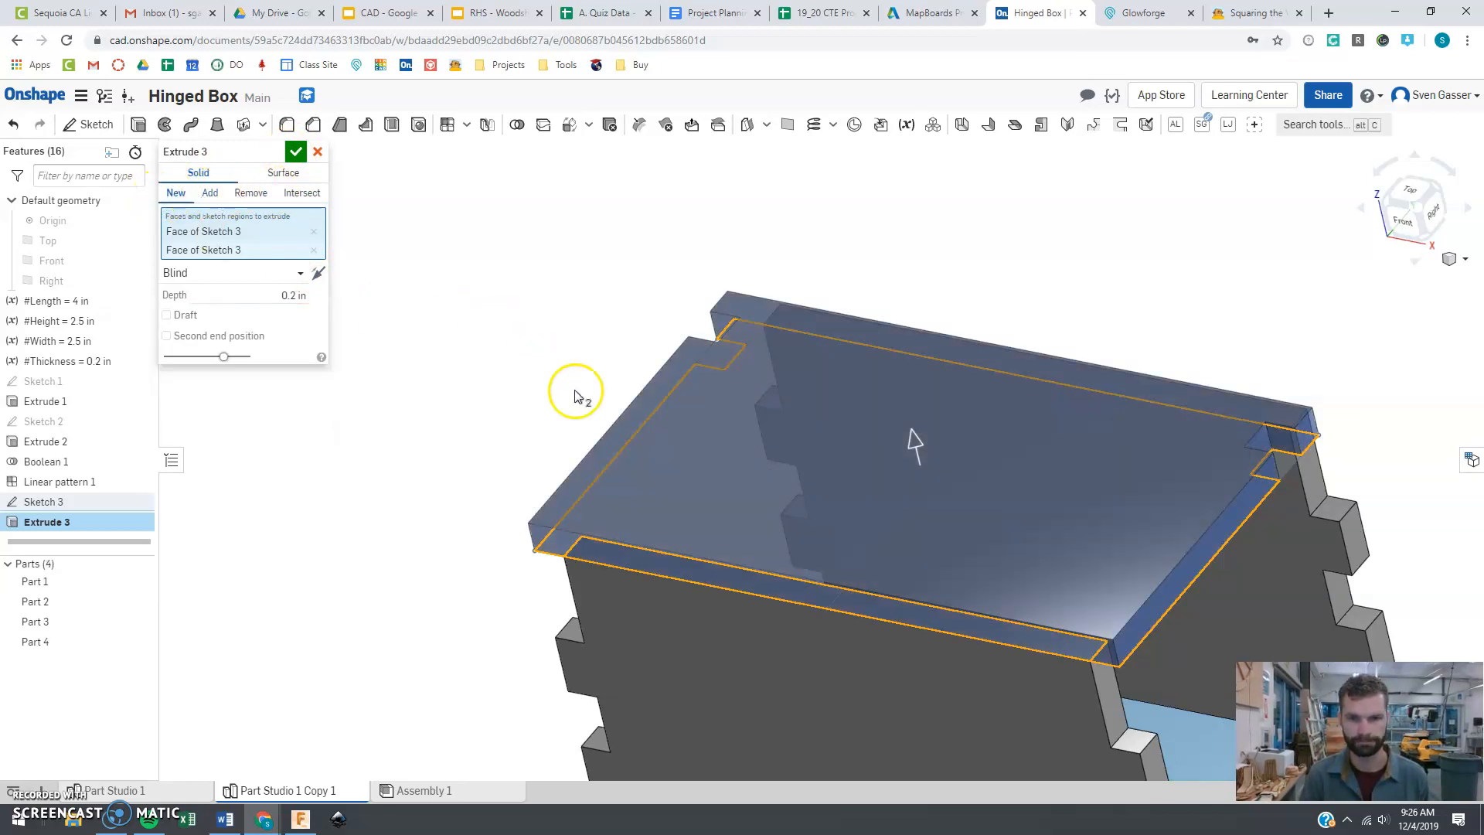
{"action": "left_click", "coordinate": [296, 154]}
- Start a new sketch on the left end face of the back wall and view it square-on from the left
{"action": "right_click_drag", "start_coordinate": [652, 364], "coordinate": [846, 452]}
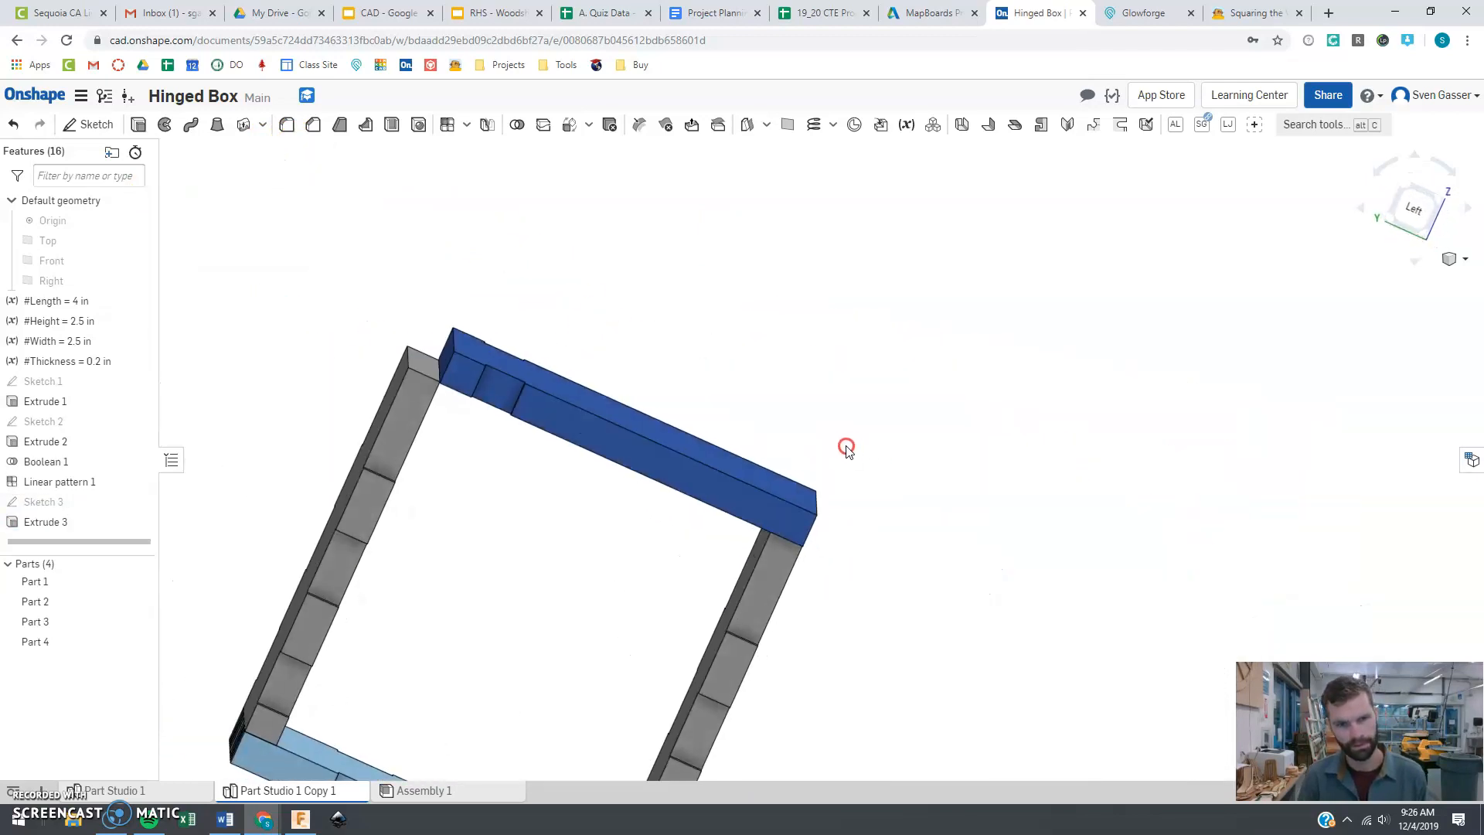
{"action": "left_click", "coordinate": [1412, 202]}
{"action": "scroll", "coordinate": [725, 371], "scroll_direction": "down", "scroll_amount": 2}
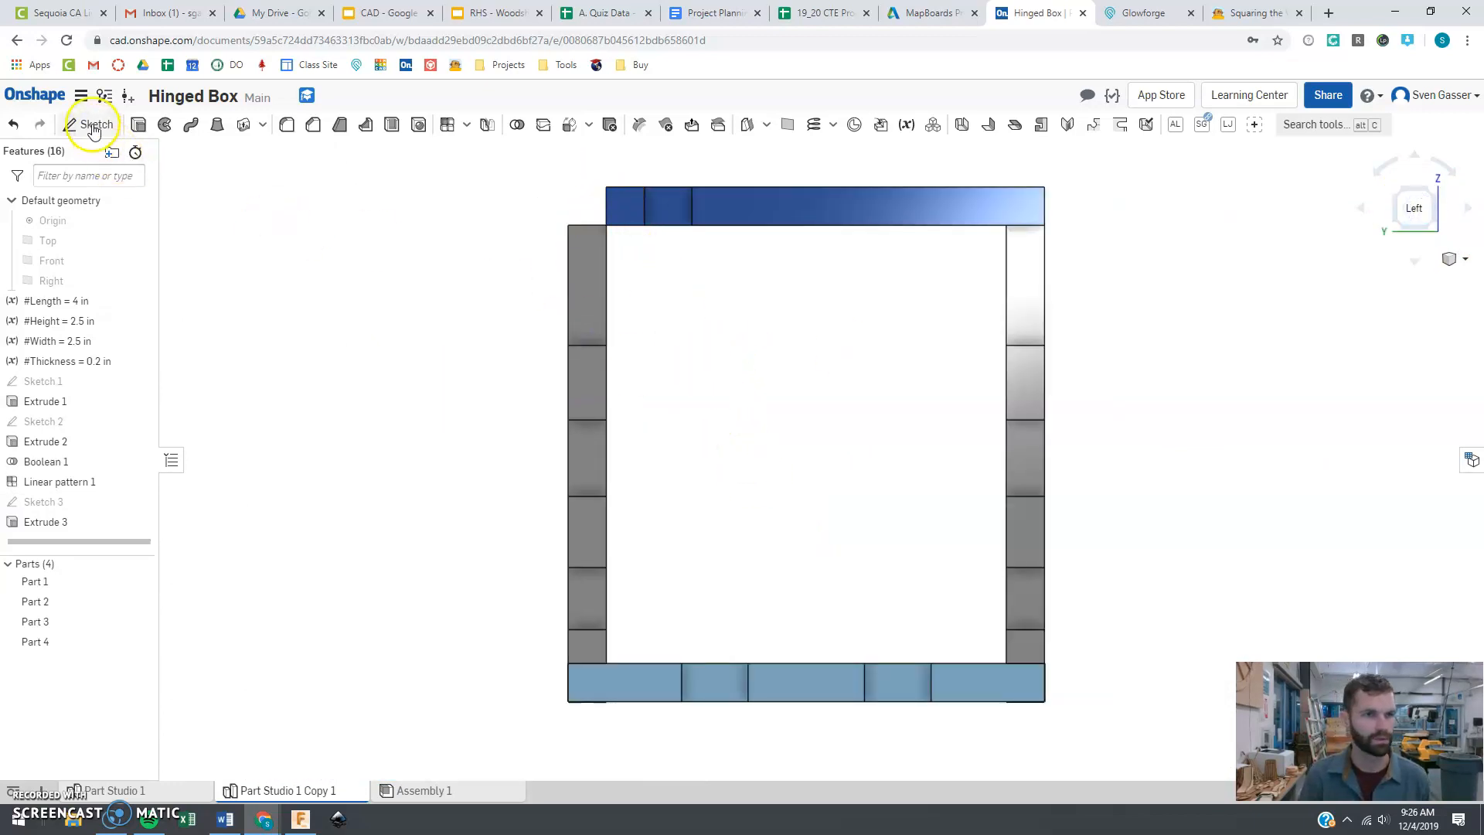
{"action": "left_click", "coordinate": [578, 267]}
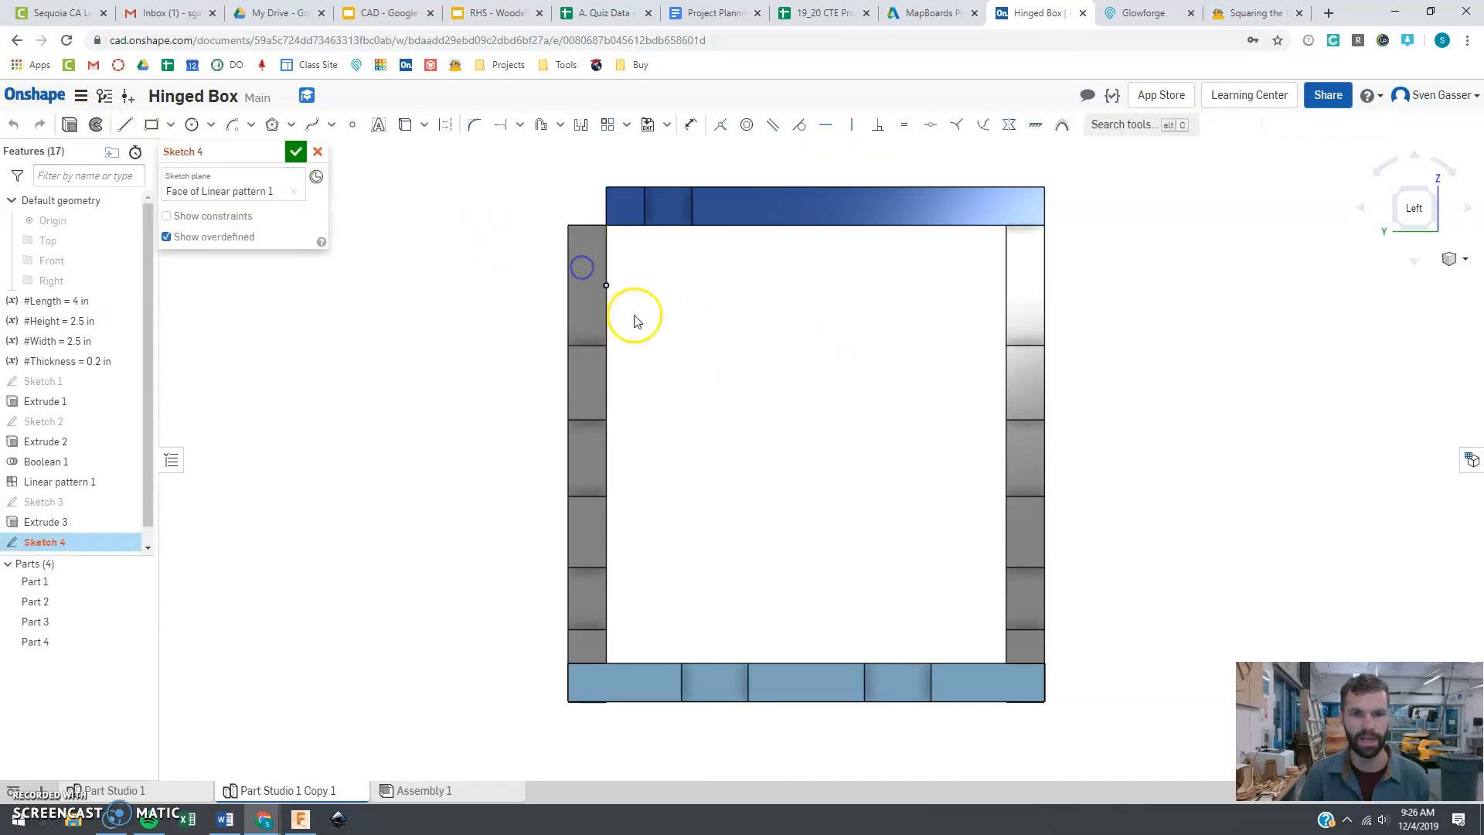
{"action": "right_click_drag", "start_coordinate": [655, 302], "coordinate": [650, 306]}
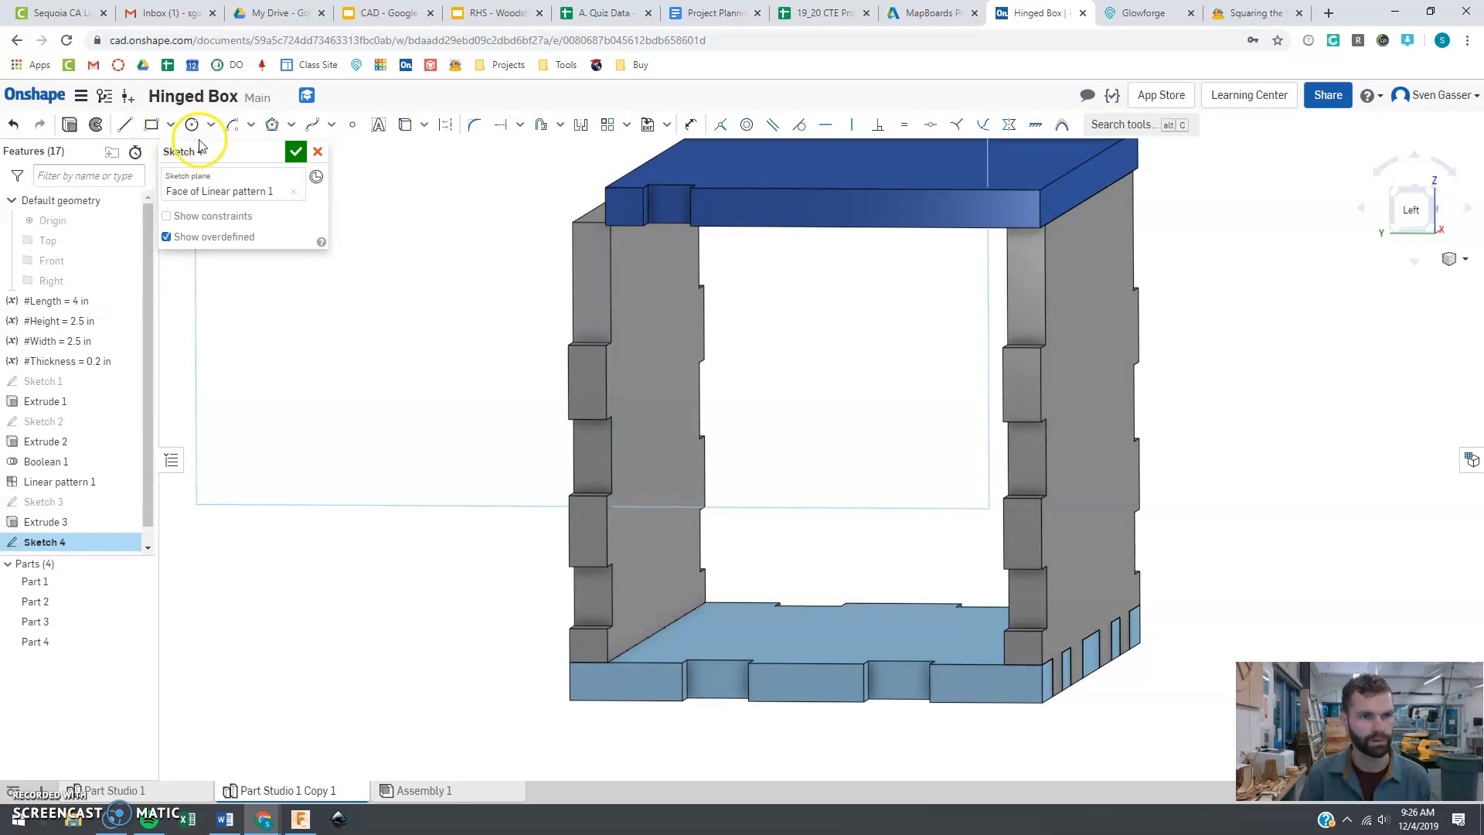
{"action": "key", "text": "n"}
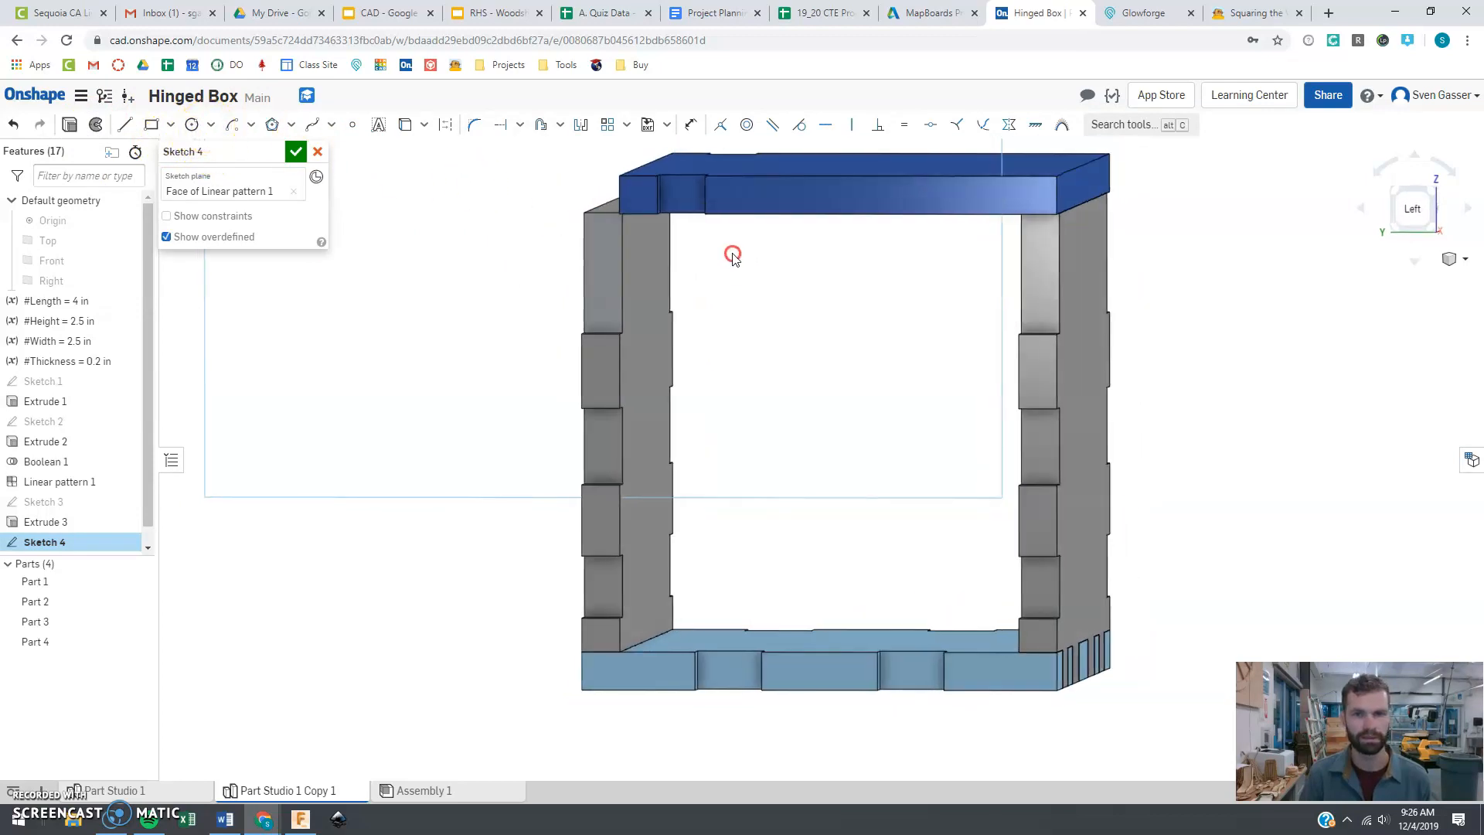
{"action": "left_click", "coordinate": [1432, 204]}
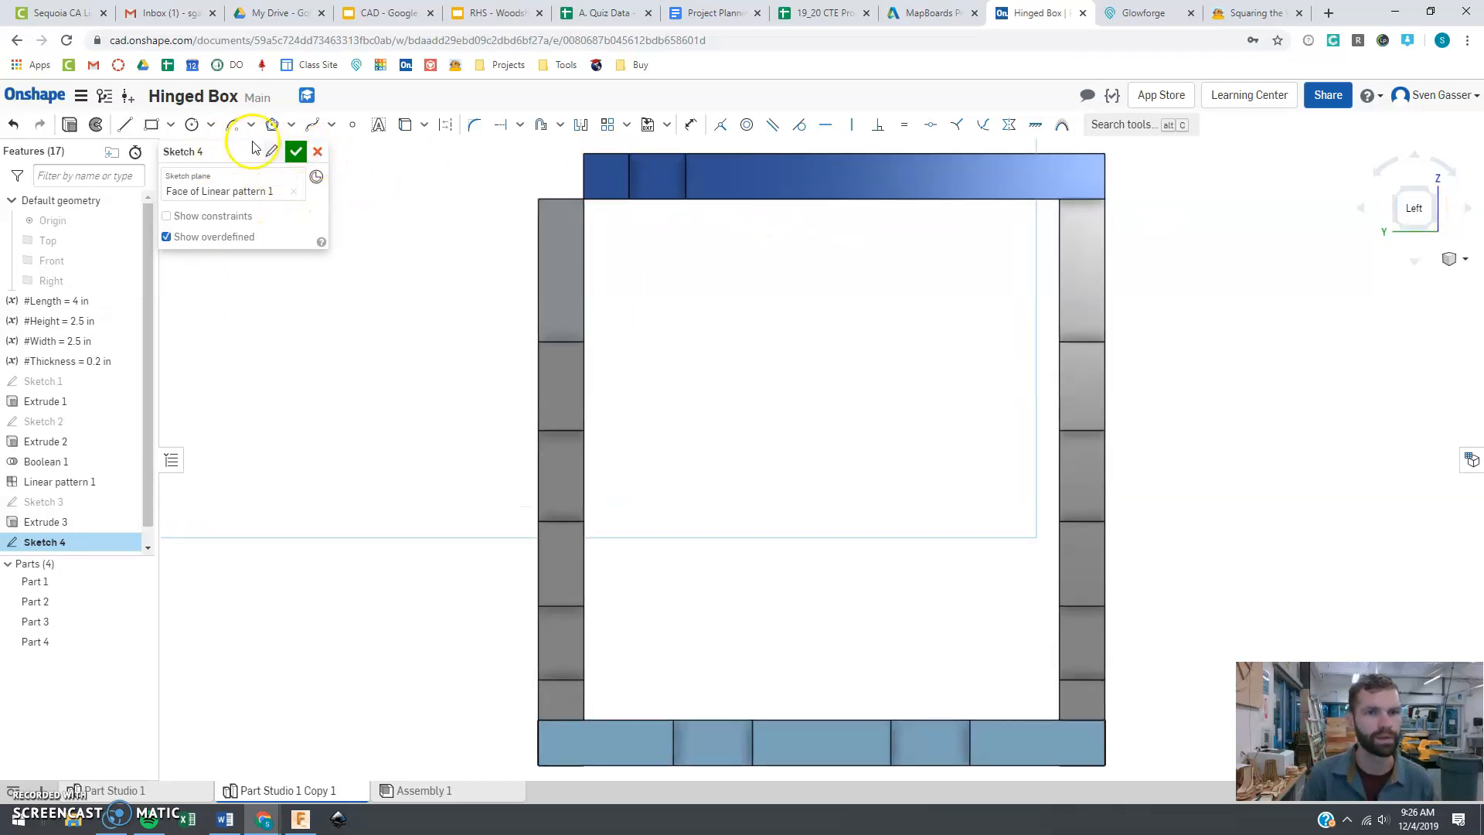
{"action": "left_click", "coordinate": [210, 125]}
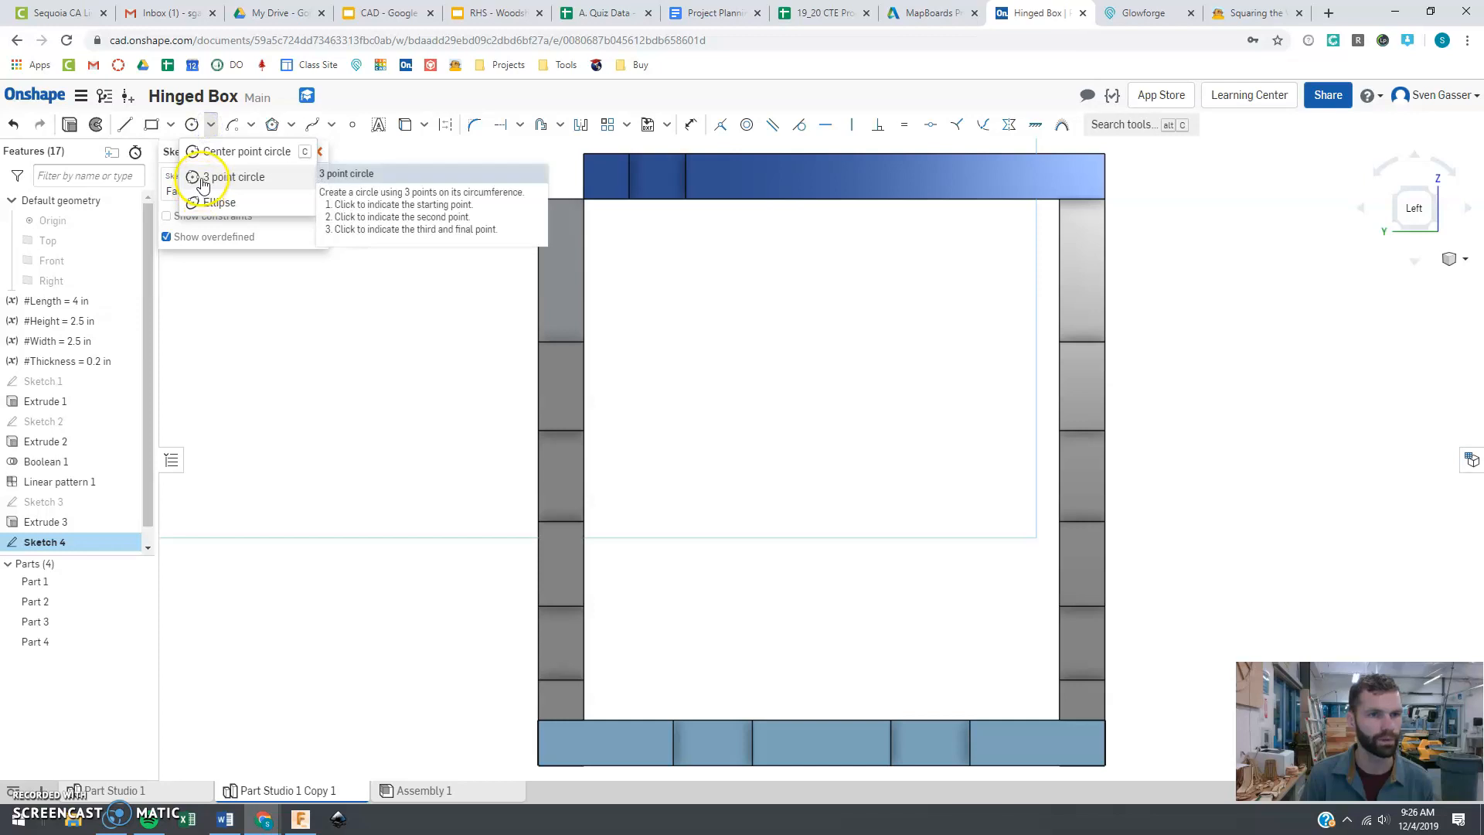
{"action": "left_click", "coordinate": [204, 180]}
{"action": "left_click", "coordinate": [582, 199]}
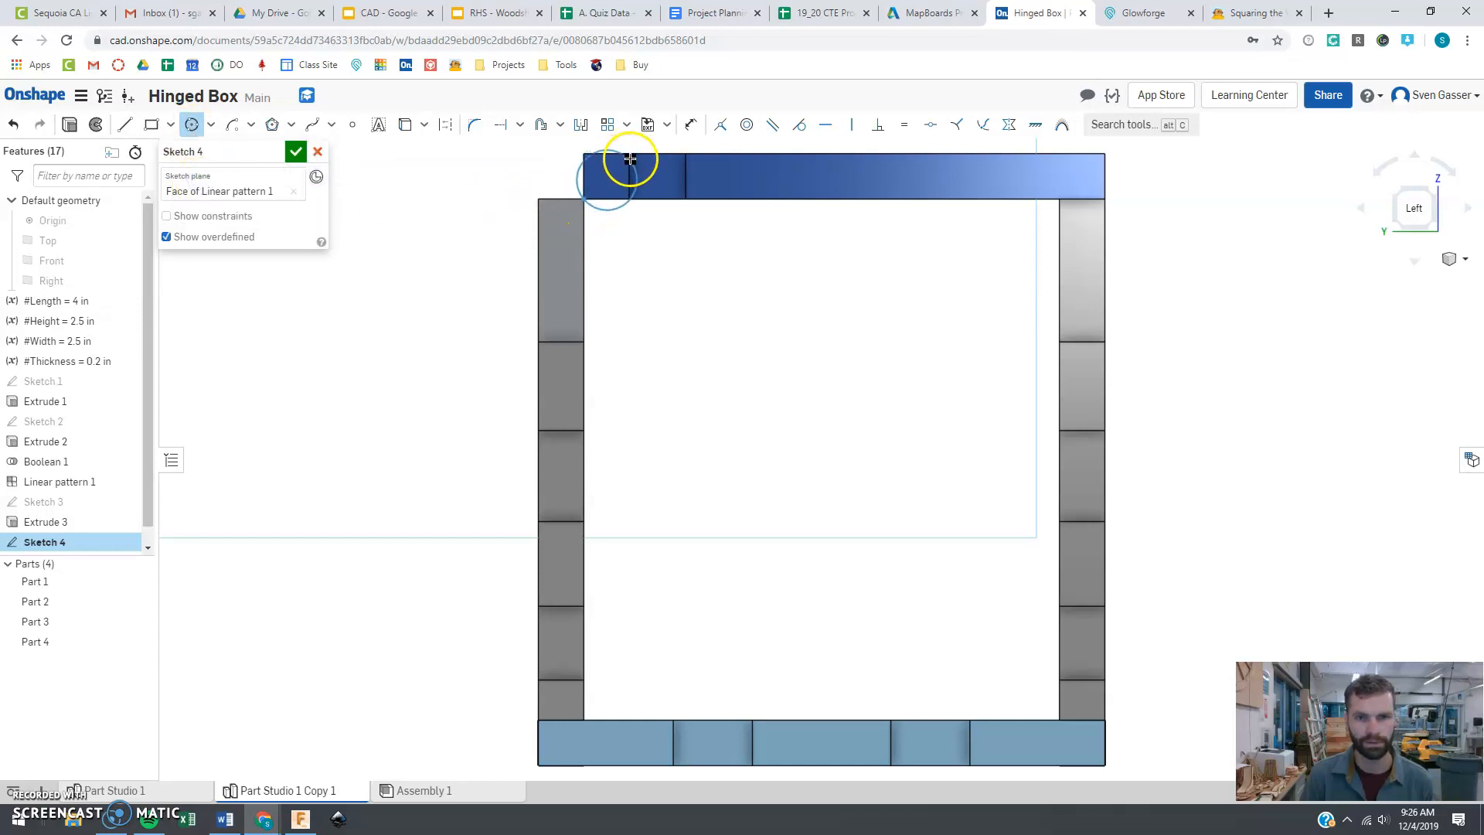
{"action": "key", "text": "Escape"}
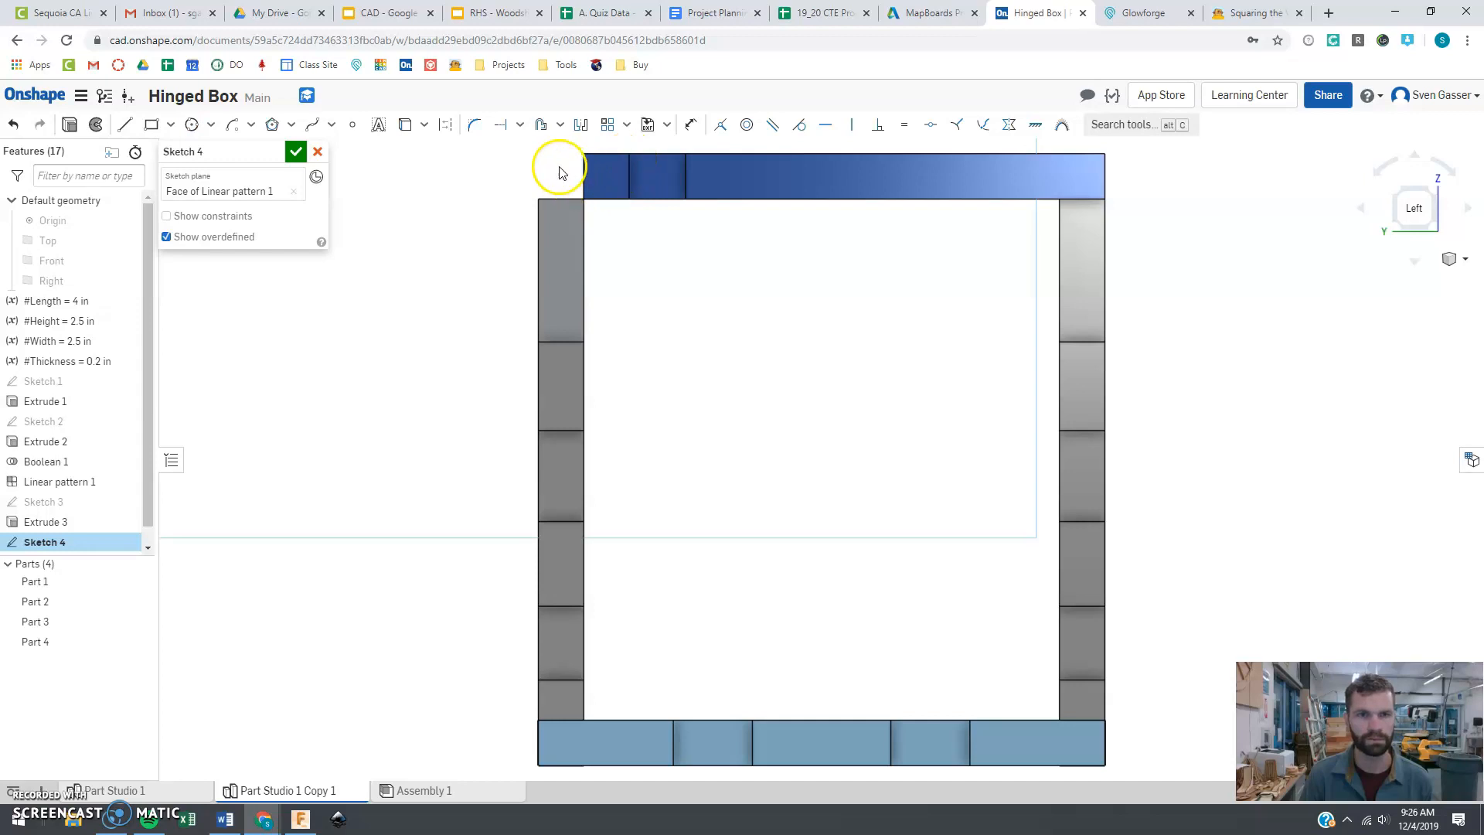
- Project the square end face of the lid's rear tab and the four outer corner points of the box side into the sketch
{"action": "left_click", "coordinate": [404, 126]}
{"action": "left_click", "coordinate": [609, 180]}
{"action": "left_click", "coordinate": [1106, 200]}
{"action": "left_click", "coordinate": [1104, 765]}
{"action": "left_click", "coordinate": [541, 767]}
{"action": "left_click", "coordinate": [544, 209]}
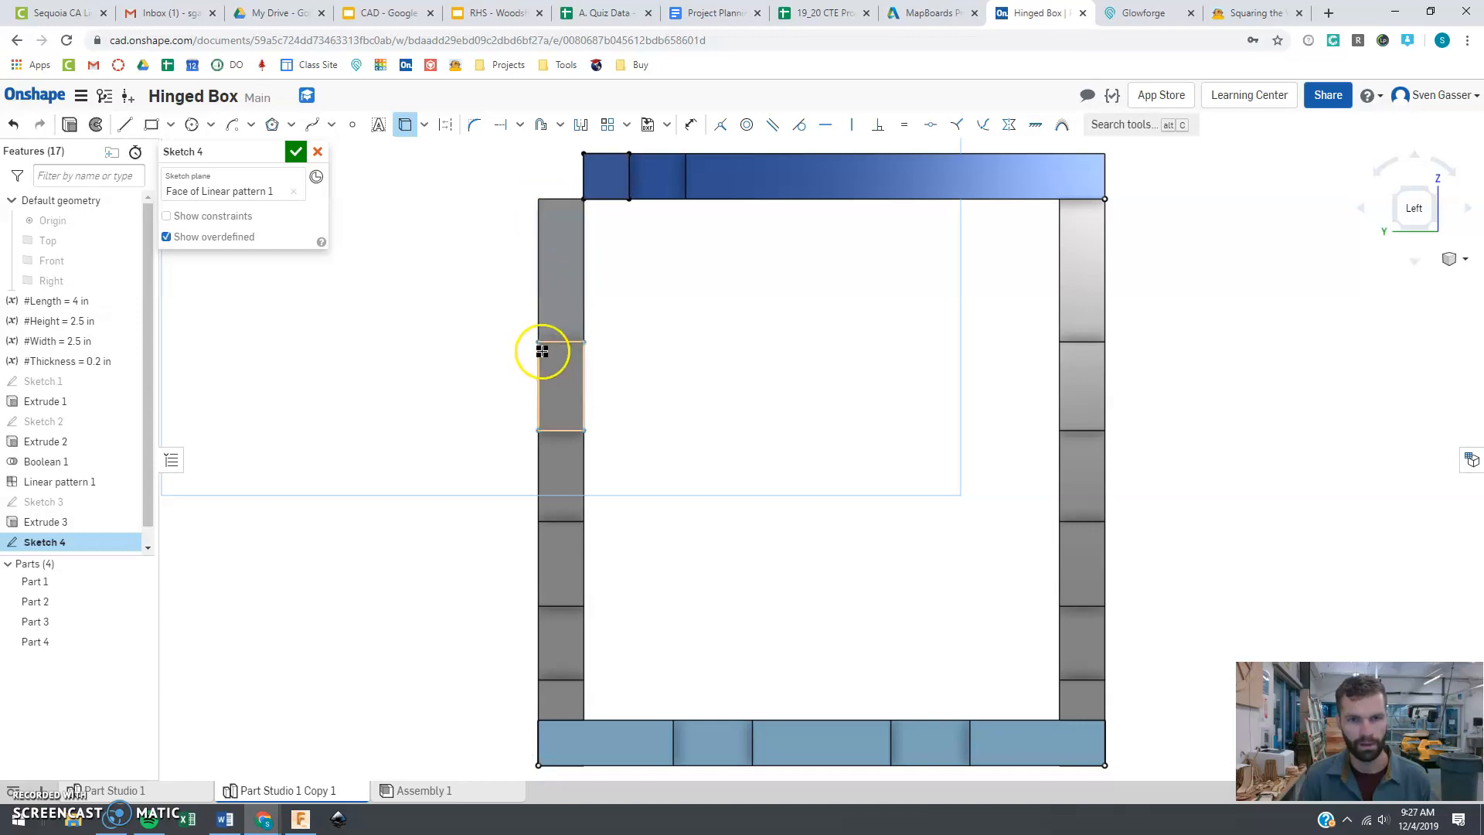
{"action": "left_click", "coordinate": [539, 198]}
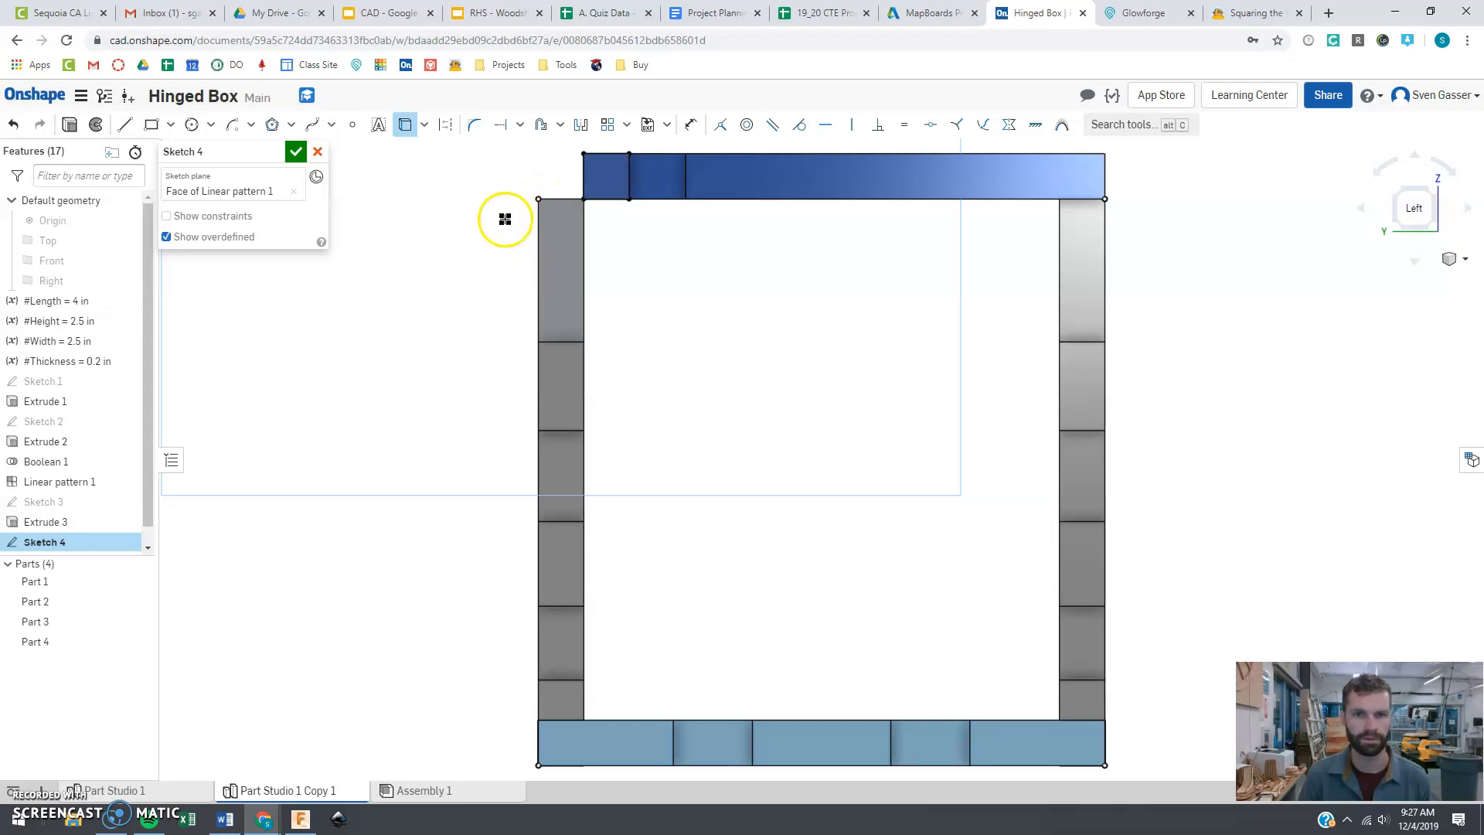
{"action": "key", "text": "Escape"}
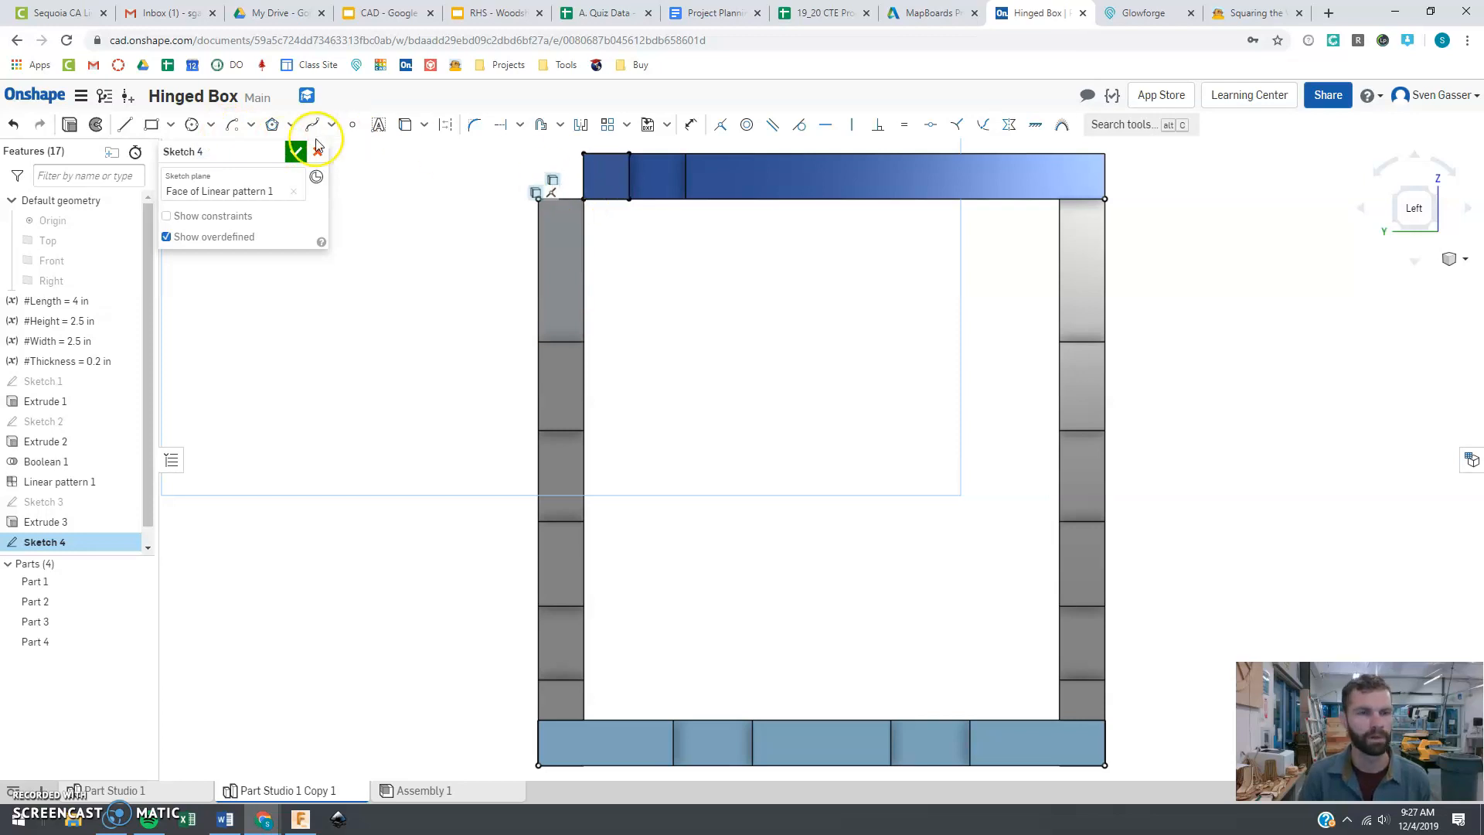
- Draw a three-point circle through the corners of the projected square on the lid's rear tab
{"action": "left_click", "coordinate": [192, 125]}
{"action": "left_click", "coordinate": [583, 200]}
{"action": "left_click", "coordinate": [629, 153]}
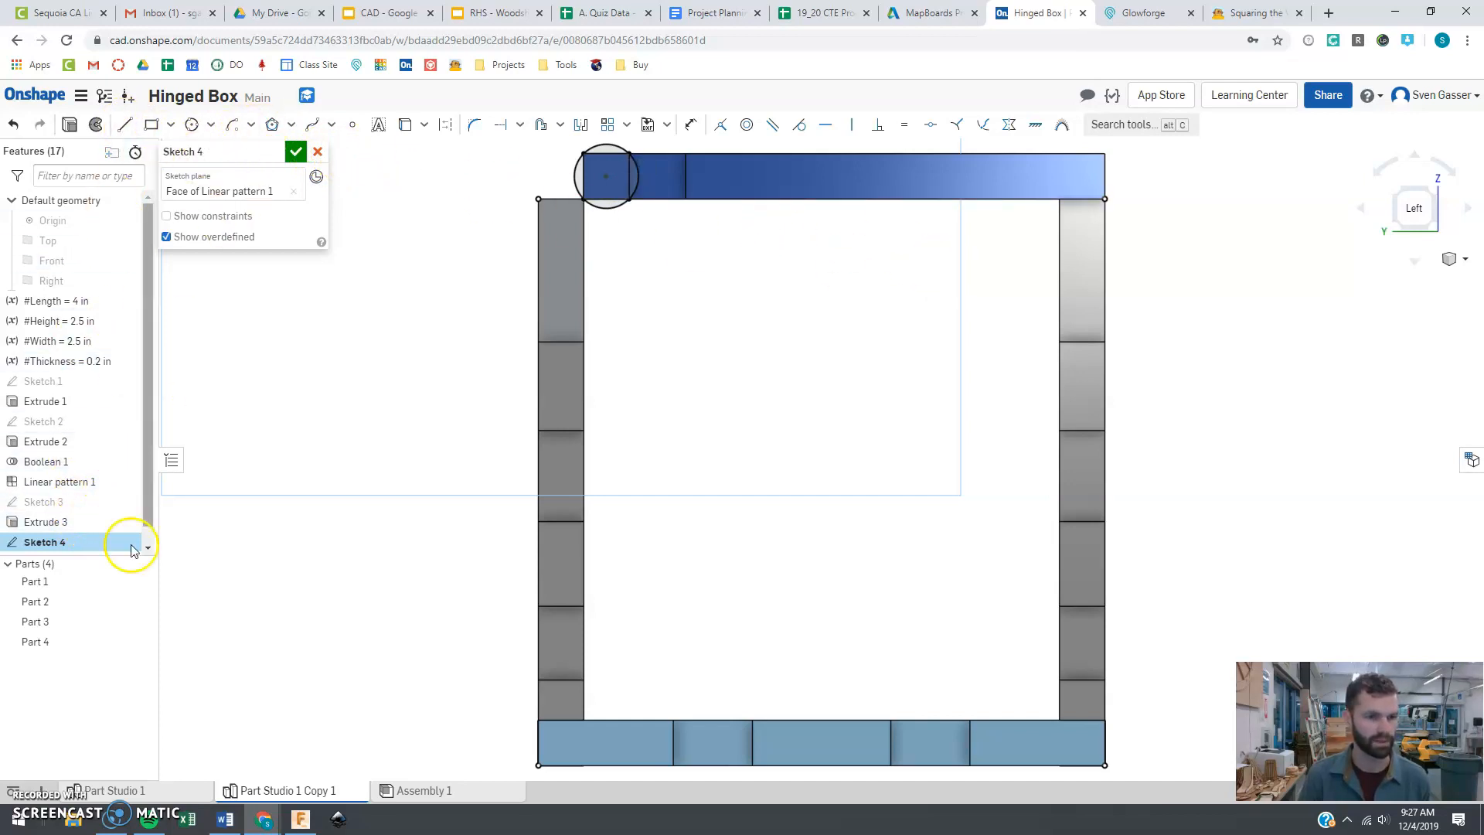
- Hide Part 1, Part 2, Part 3 and Part 4 so only the side panel sketch is shown
{"action": "left_click", "coordinate": [147, 581]}
{"action": "left_click", "coordinate": [147, 601]}
{"action": "left_click", "coordinate": [147, 620]}
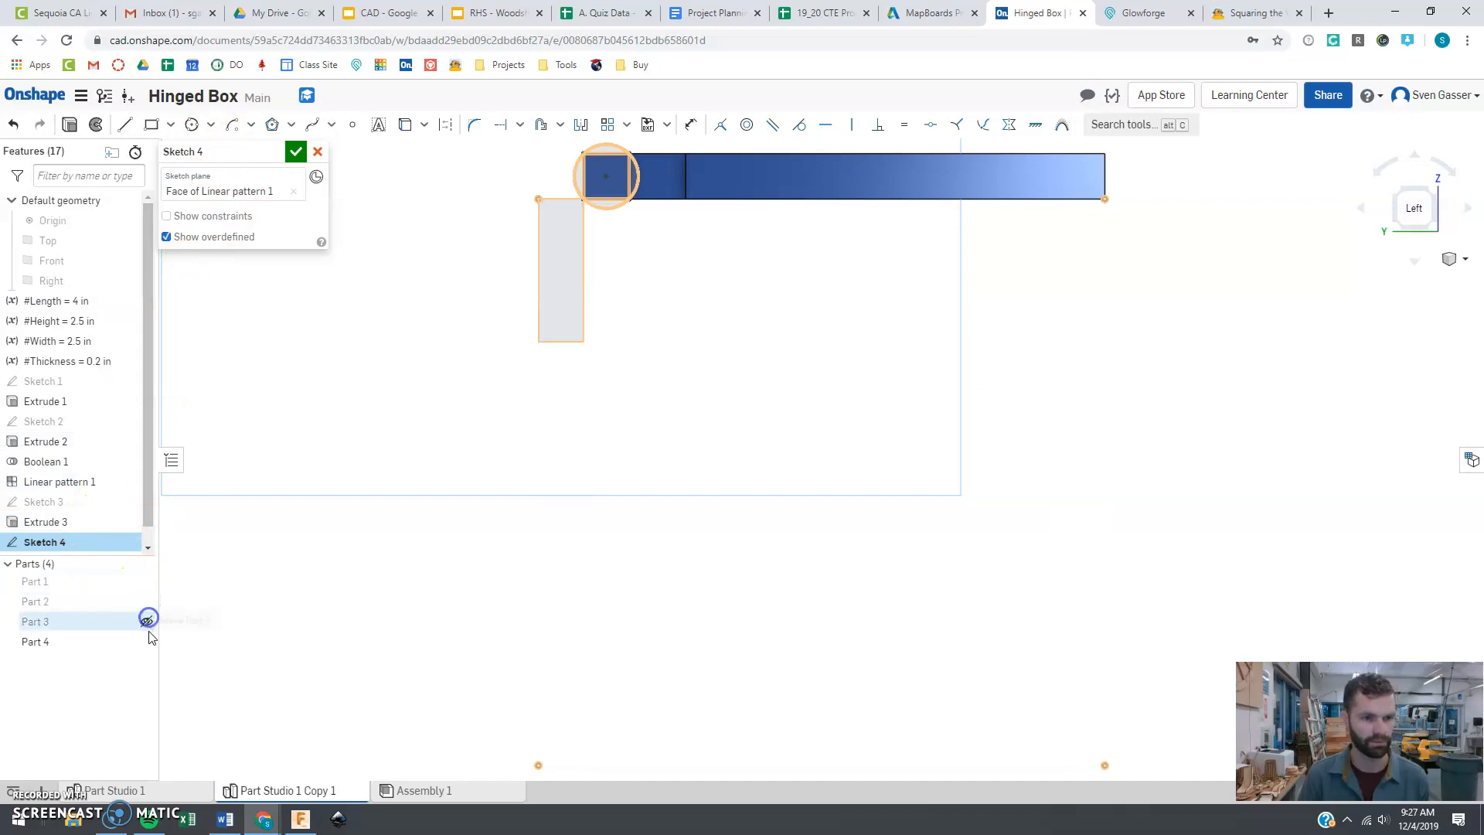
{"action": "left_click", "coordinate": [146, 640]}
- Connect the projected corner points with lines forming the side panel's back, bottom and front edges
{"action": "left_click", "coordinate": [1414, 221]}
{"action": "left_click", "coordinate": [126, 131]}
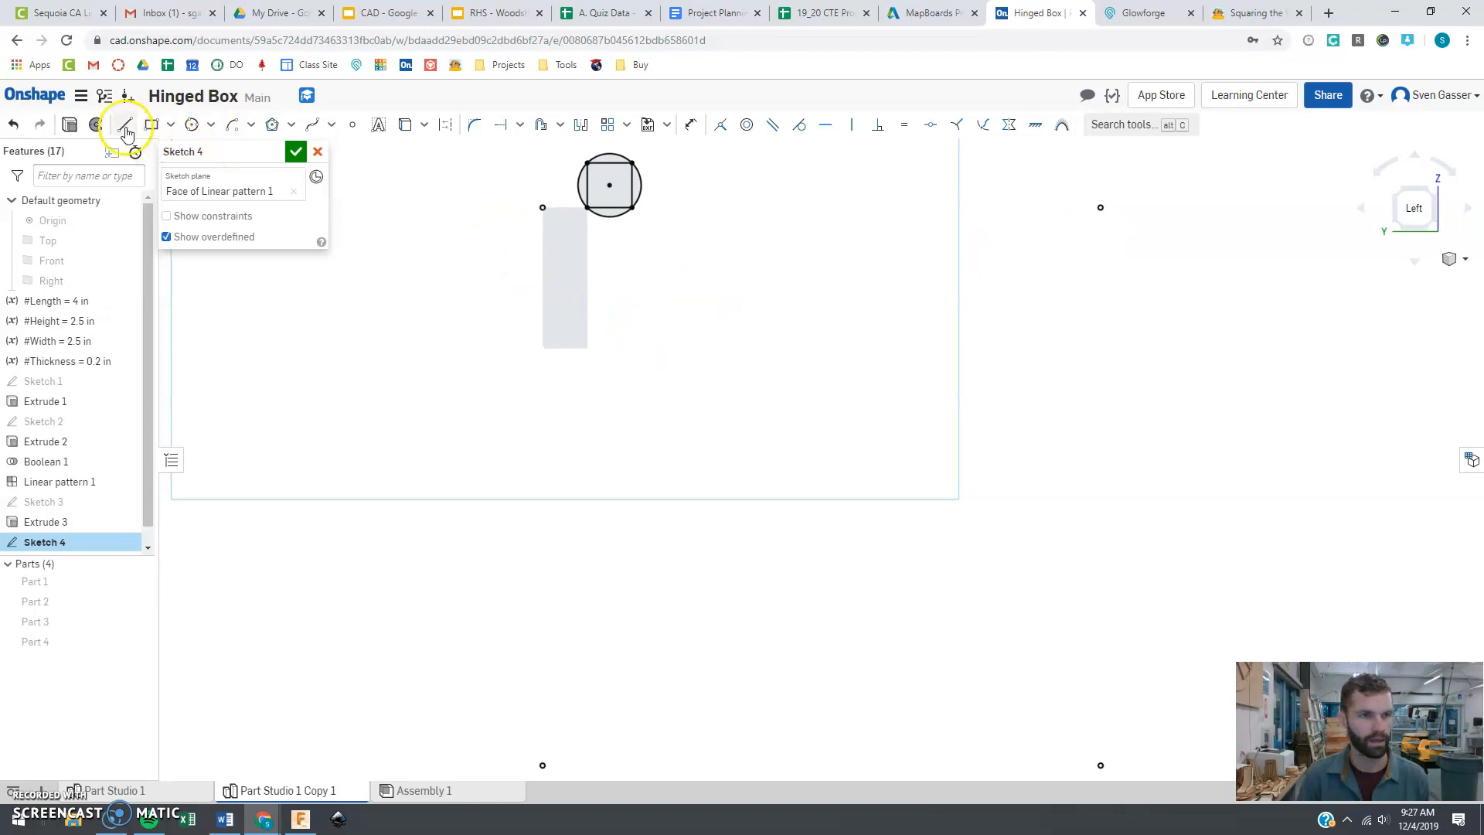
{"action": "mouse_move", "coordinate": [542, 207]}
{"action": "left_mouse_down"}
{"action": "mouse_move", "coordinate": [586, 732]}
{"action": "mouse_move", "coordinate": [542, 765]}
{"action": "left_mouse_up"}
{"action": "left_click_drag", "start_coordinate": [1099, 766], "coordinate": [543, 765]}
{"action": "mouse_move", "coordinate": [1099, 765]}
{"action": "left_mouse_down"}
{"action": "mouse_move", "coordinate": [1086, 207]}
{"action": "mouse_move", "coordinate": [1100, 207]}
{"action": "left_mouse_up"}
{"action": "key", "text": "Escape"}
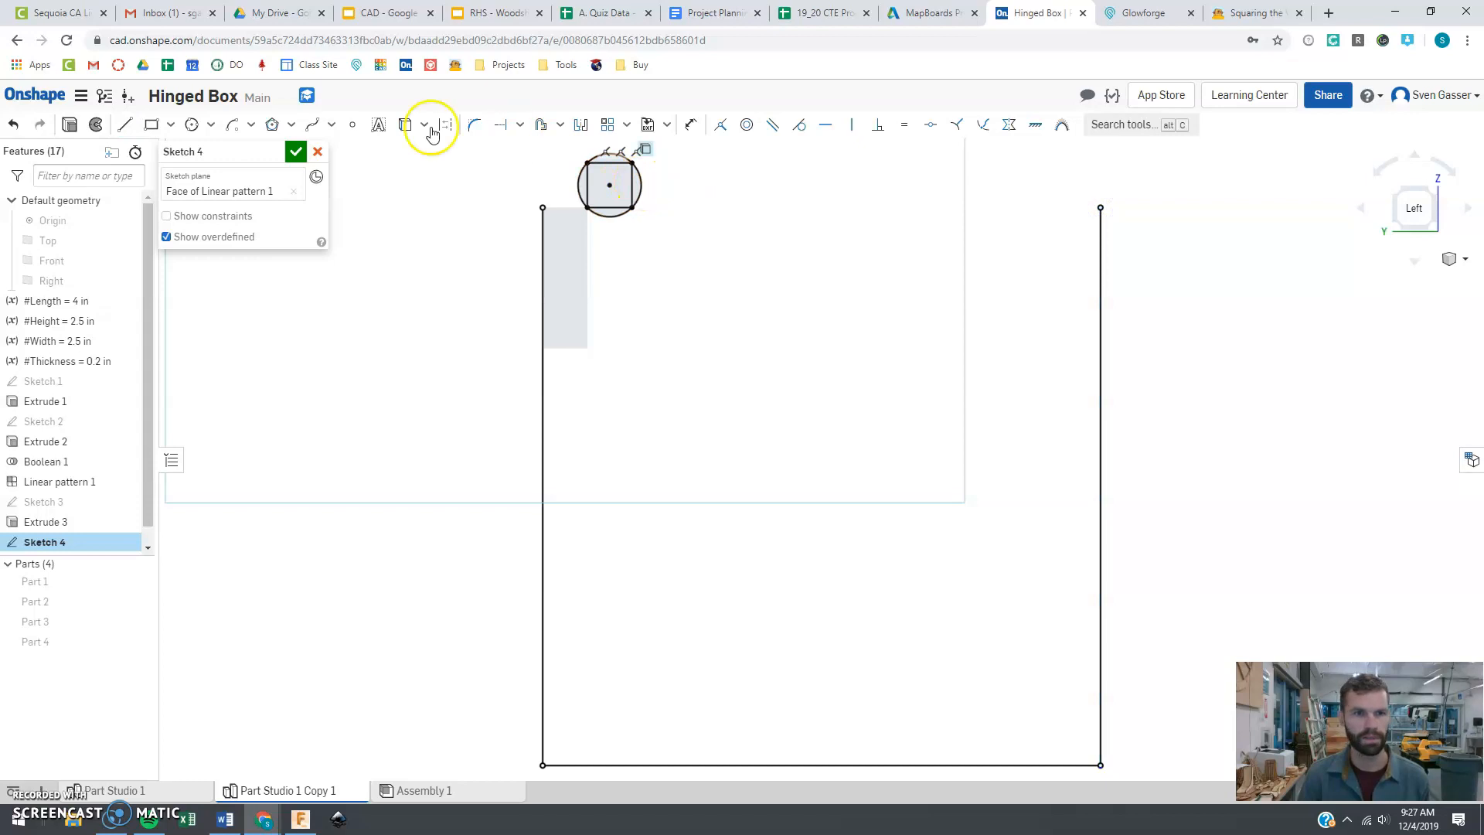
- Draw a circle about 0.63 in across, concentric with the small circle and reaching the side panel's upper back corner
{"action": "left_click", "coordinate": [210, 126]}
{"action": "left_click", "coordinate": [207, 151]}
{"action": "left_click", "coordinate": [609, 186]}
{"action": "left_click", "coordinate": [545, 207]}
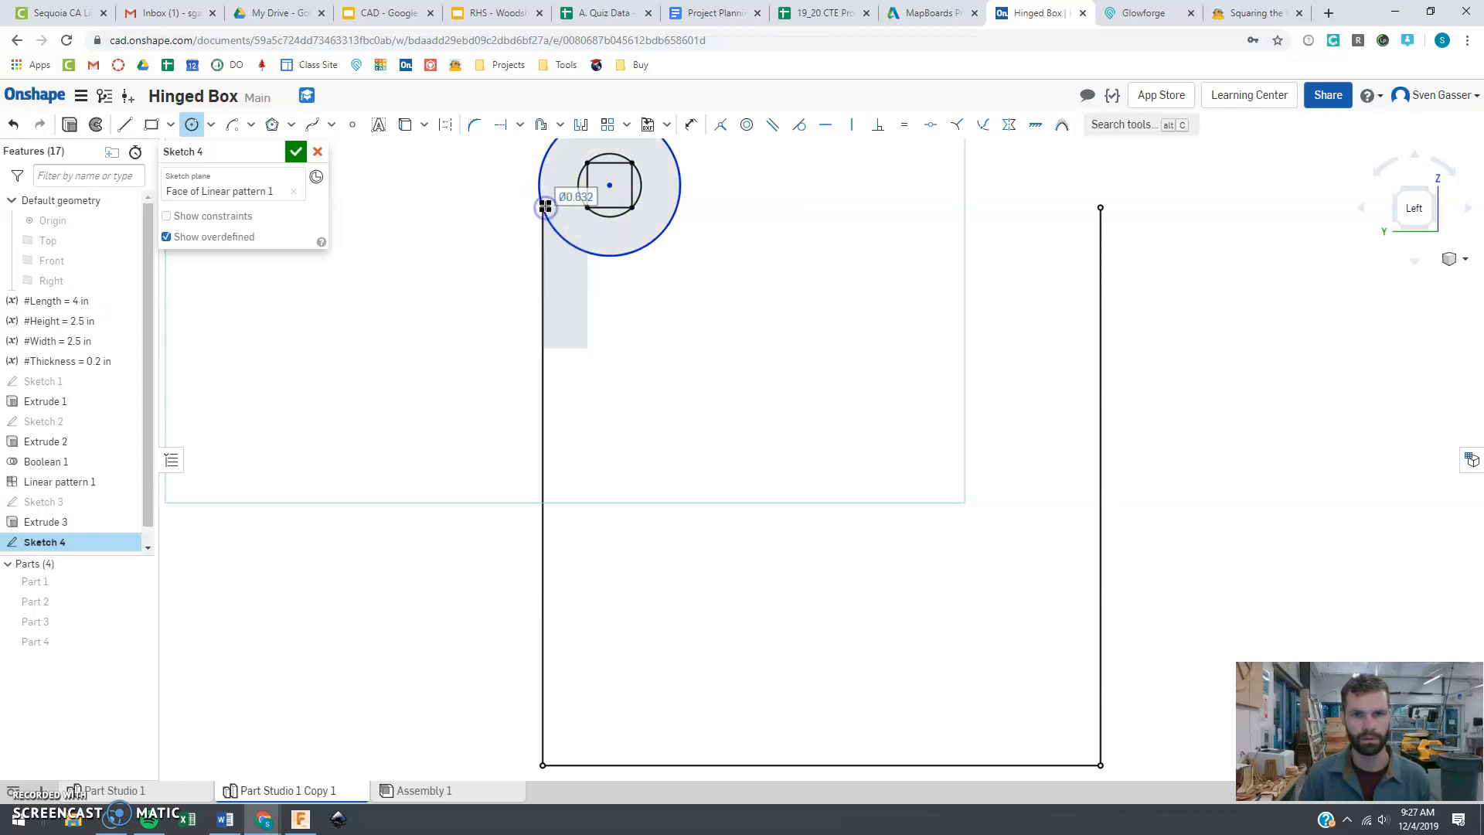
- Draw a horizontal line from the side panel's upper front corner to the large circle, closing the outline
{"action": "left_click", "coordinate": [126, 126]}
{"action": "left_click_drag", "start_coordinate": [1105, 208], "coordinate": [677, 207]}
{"action": "key", "text": "Escape"}
{"action": "scroll", "coordinate": [733, 321], "scroll_direction": "up", "scroll_amount": 1}
{"action": "scroll", "coordinate": [728, 320], "scroll_direction": "down", "scroll_amount": 2}
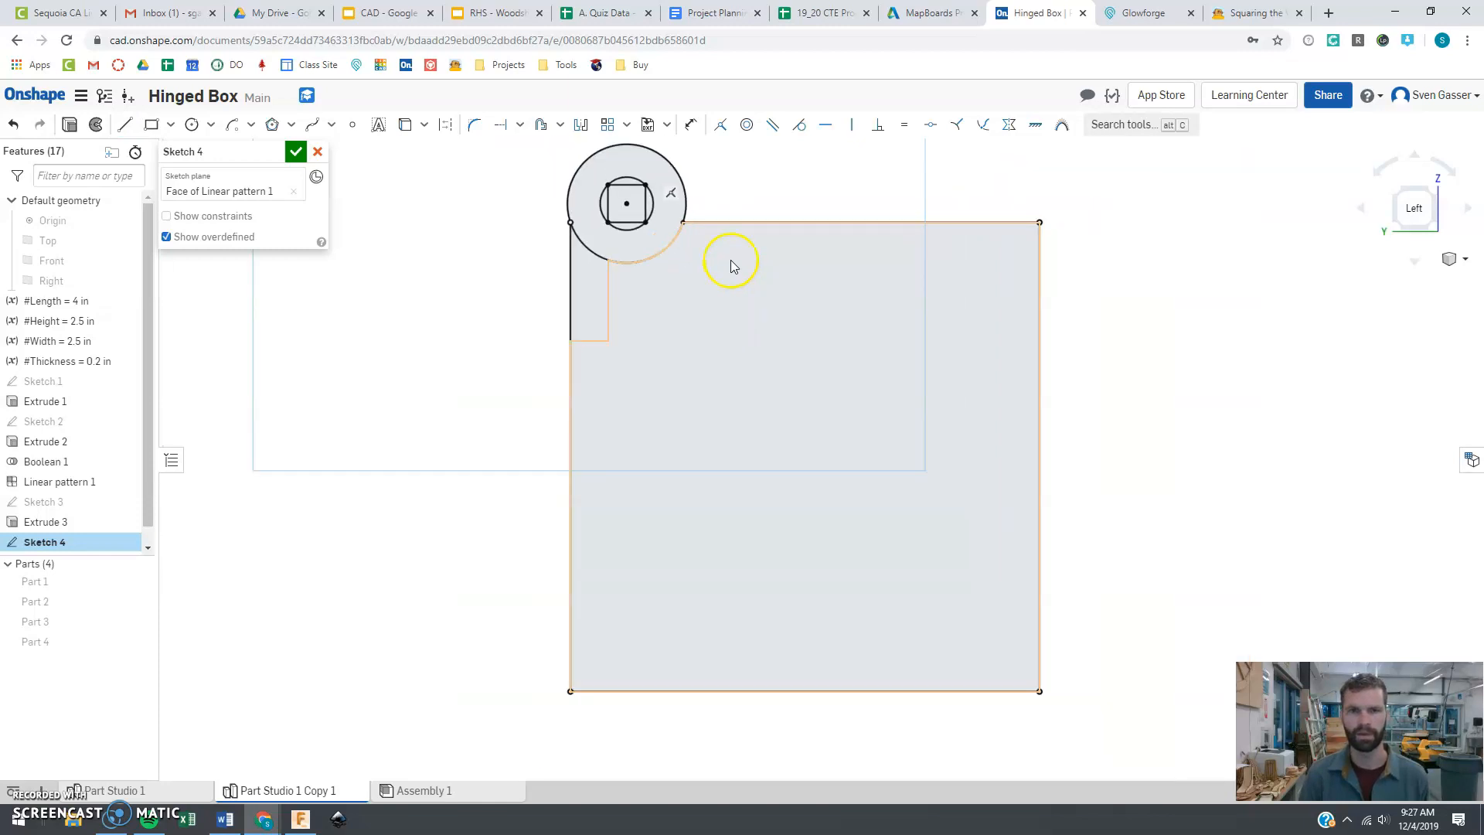
{"action": "scroll", "coordinate": [727, 250], "scroll_direction": "down", "scroll_amount": 2}
{"action": "scroll", "coordinate": [745, 166], "scroll_direction": "up", "scroll_amount": 2}
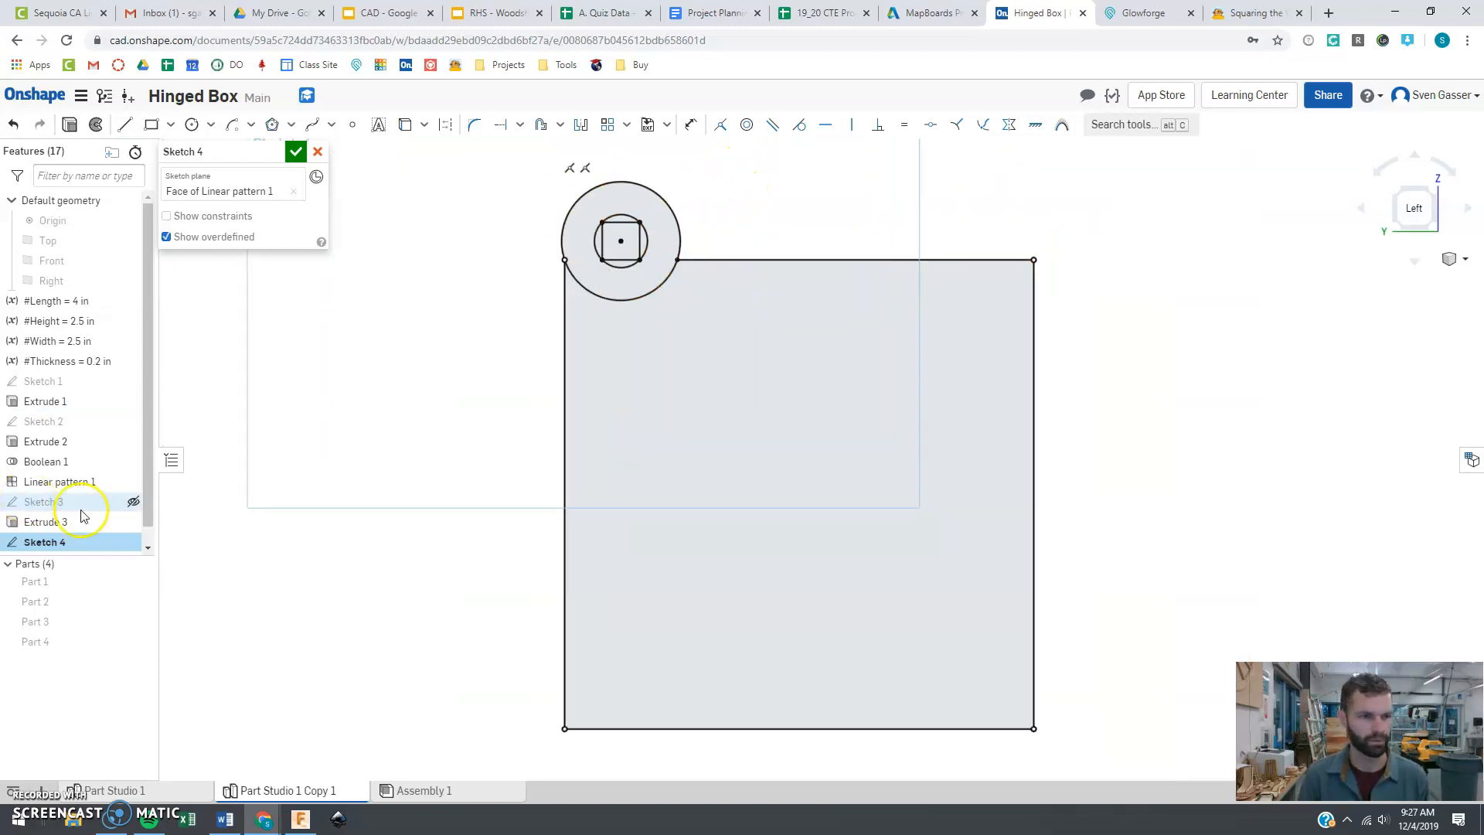
- Show Parts 1 to 4 to compare the side panel sketch with the box walls and lid, and hide them again
{"action": "left_click", "coordinate": [147, 582]}
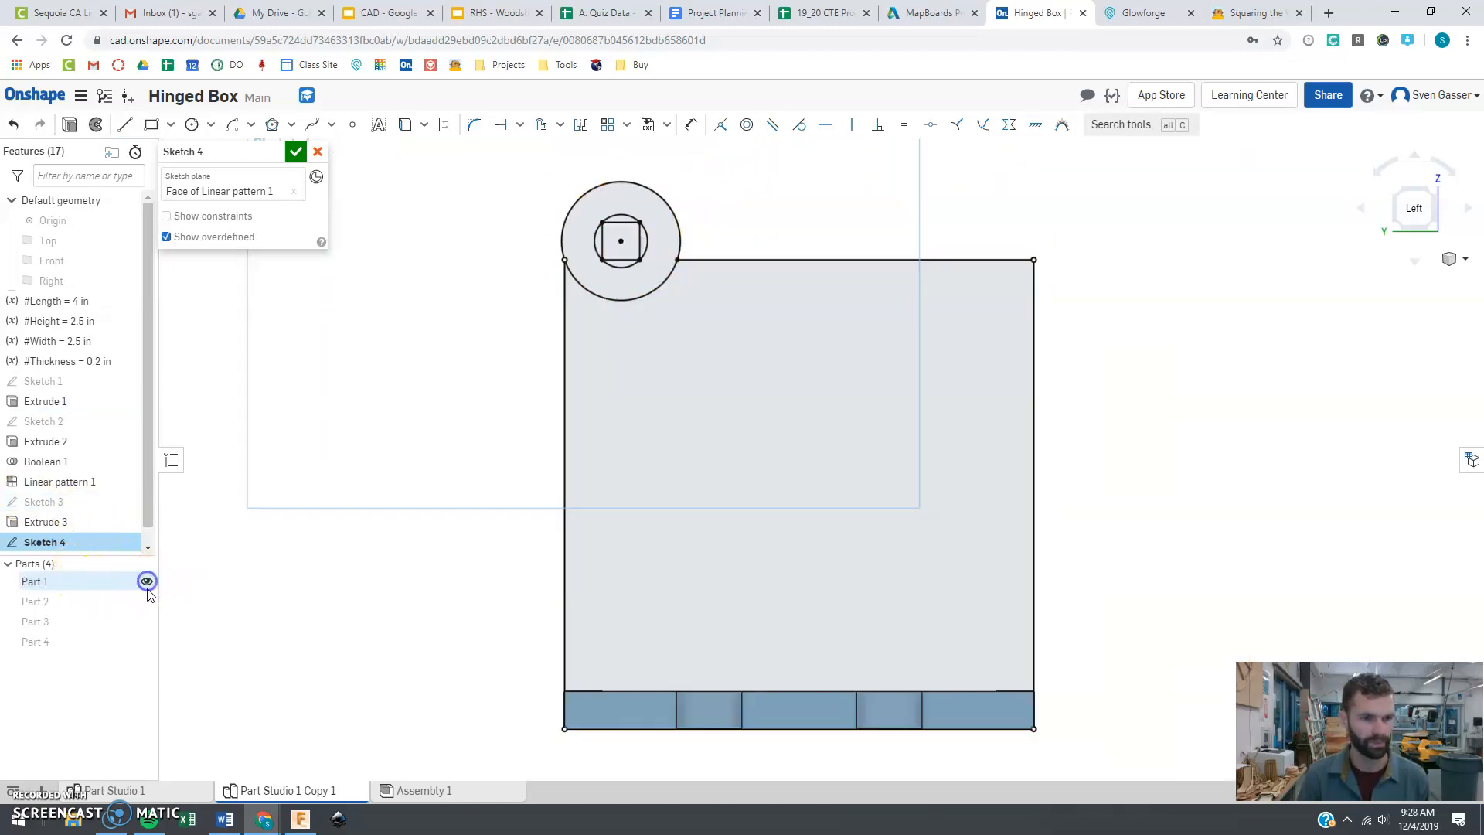
{"action": "left_click", "coordinate": [147, 601]}
{"action": "left_click", "coordinate": [147, 621]}
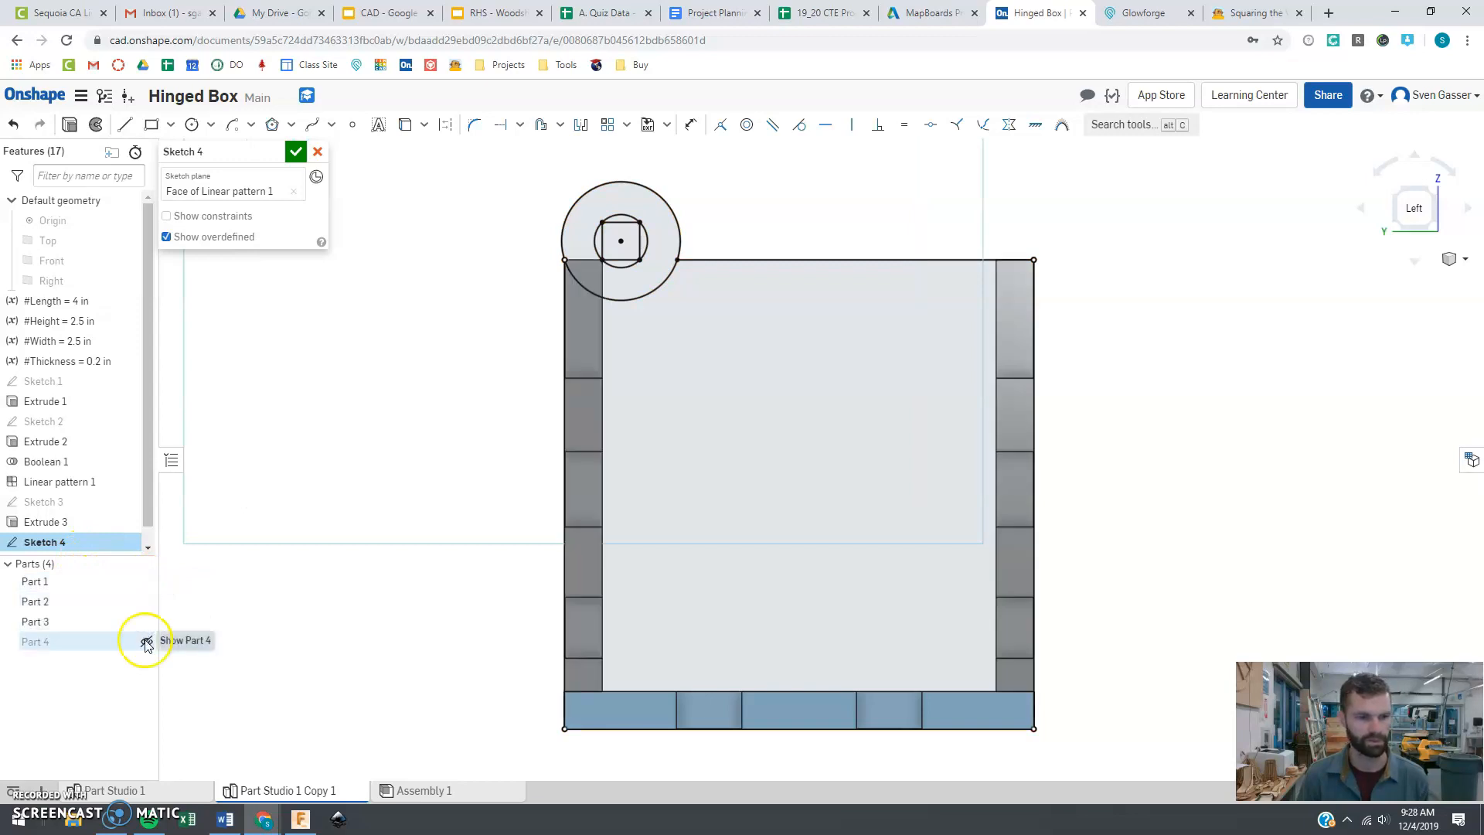
{"action": "left_click", "coordinate": [146, 641]}
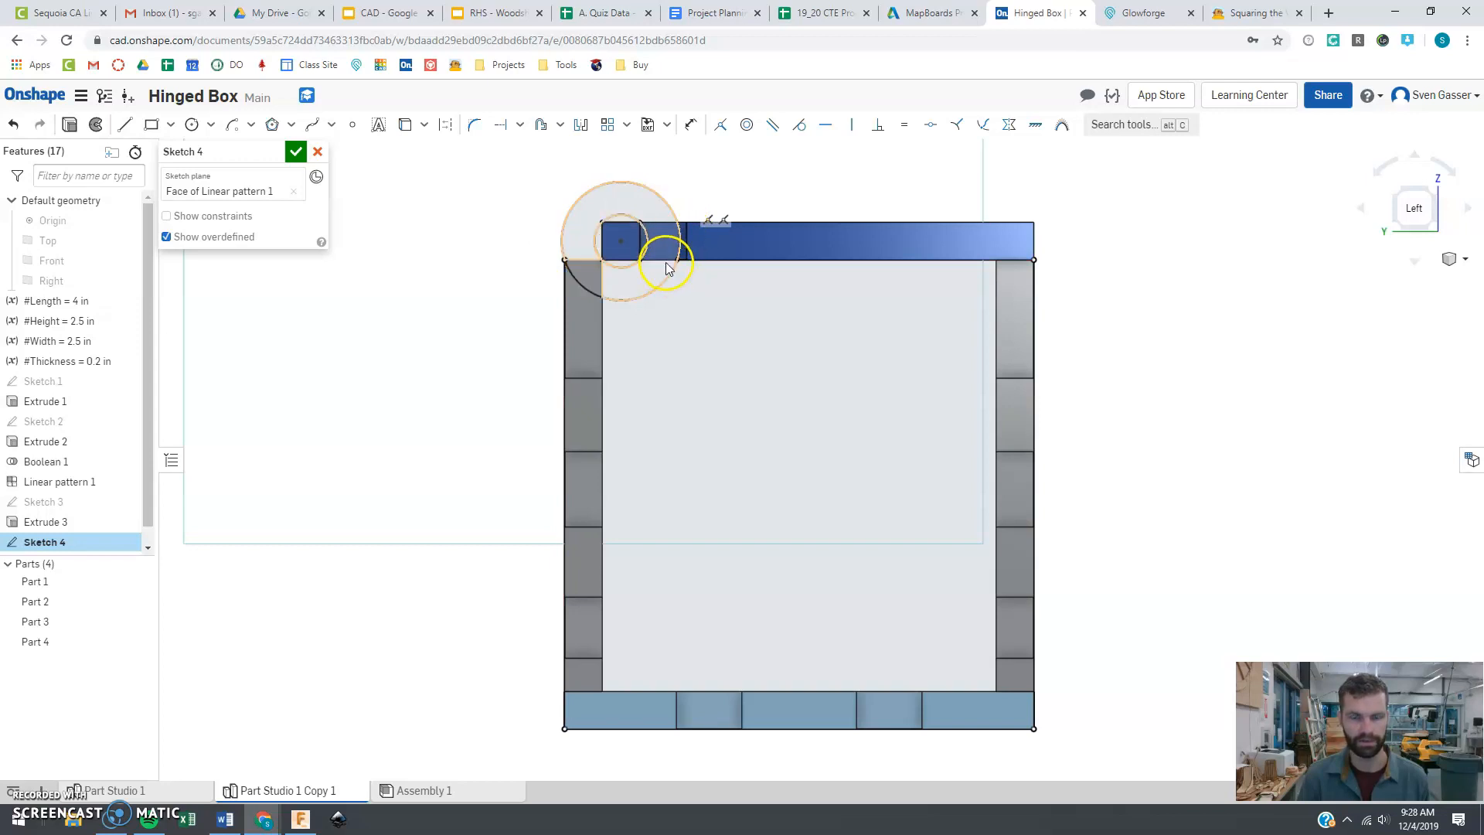
{"action": "left_click", "coordinate": [145, 581]}
{"action": "left_click", "coordinate": [145, 602]}
{"action": "left_click", "coordinate": [144, 622]}
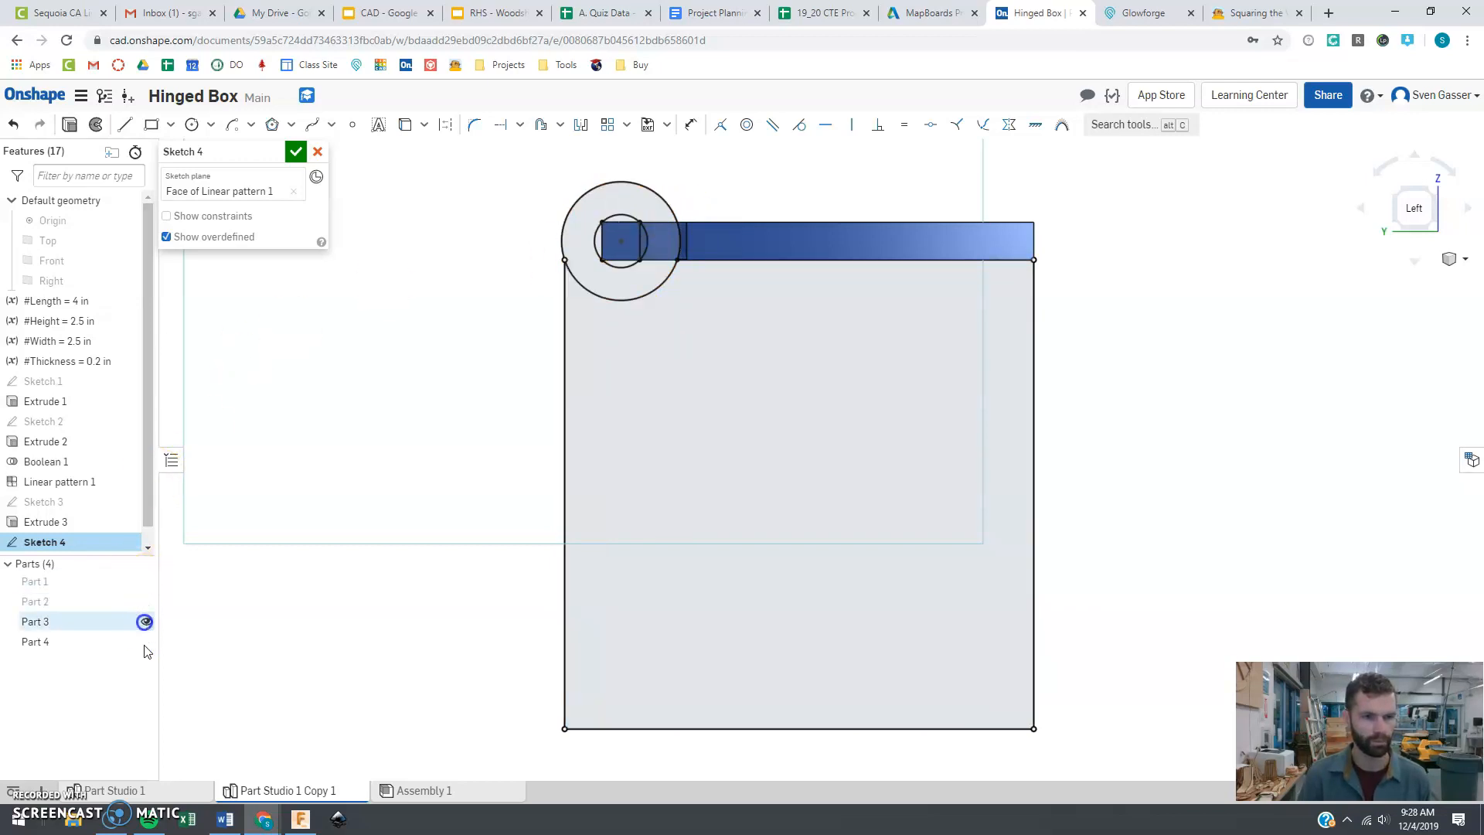
{"action": "left_click", "coordinate": [144, 642]}
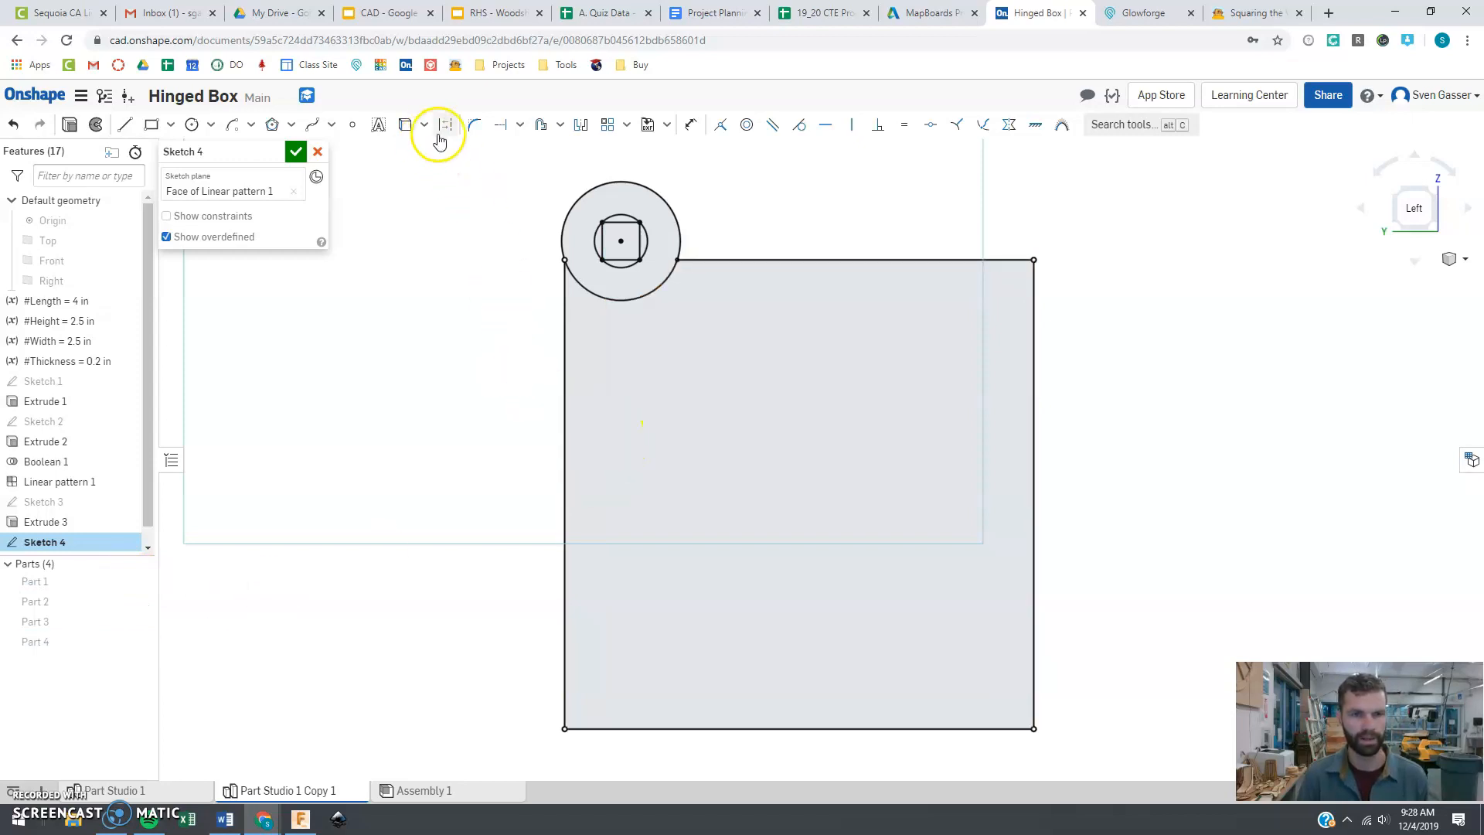
{"action": "left_click", "coordinate": [575, 272]}
{"action": "key", "text": "t"}
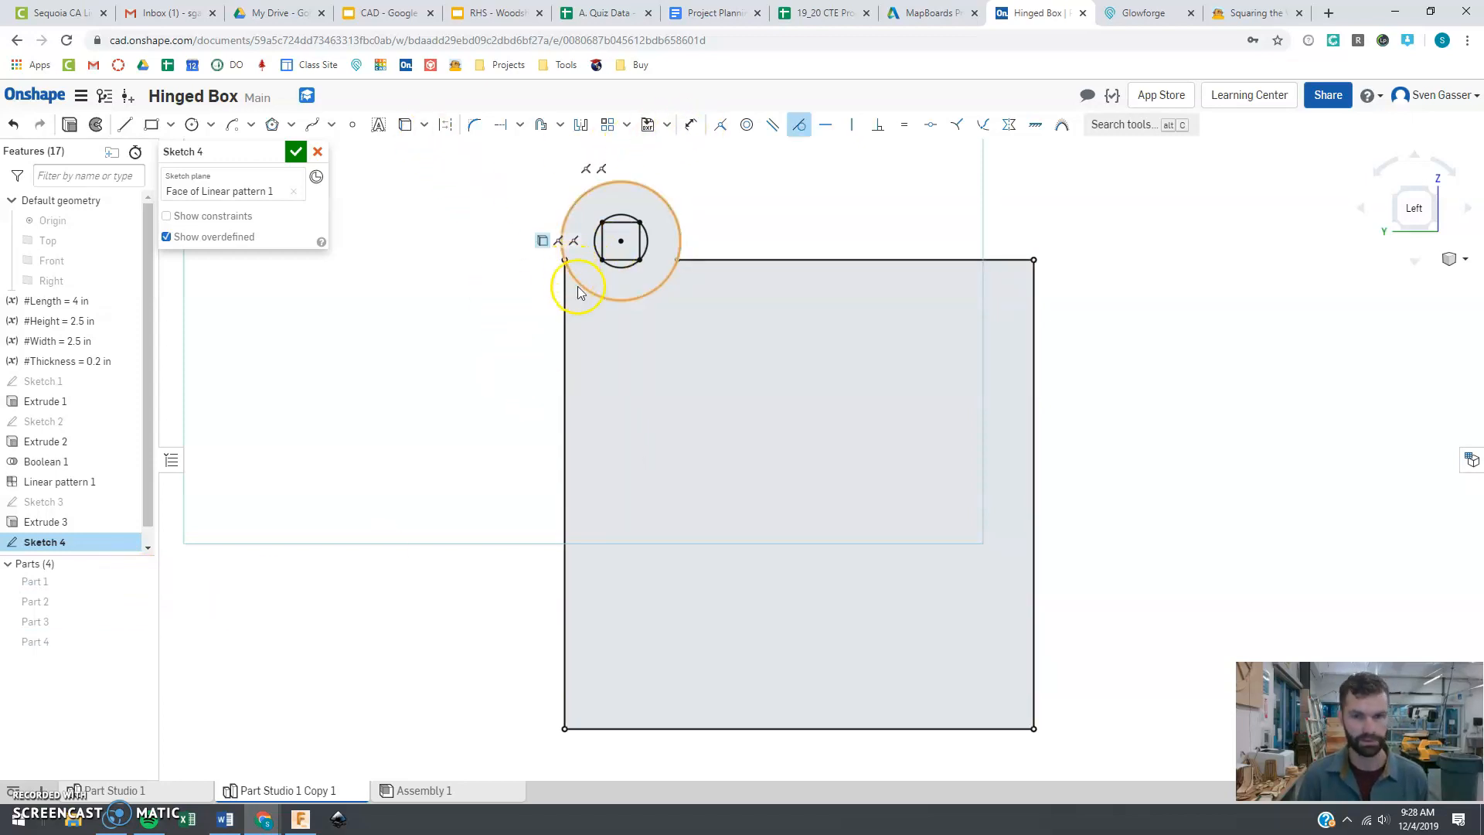
{"action": "key", "text": "Escape"}
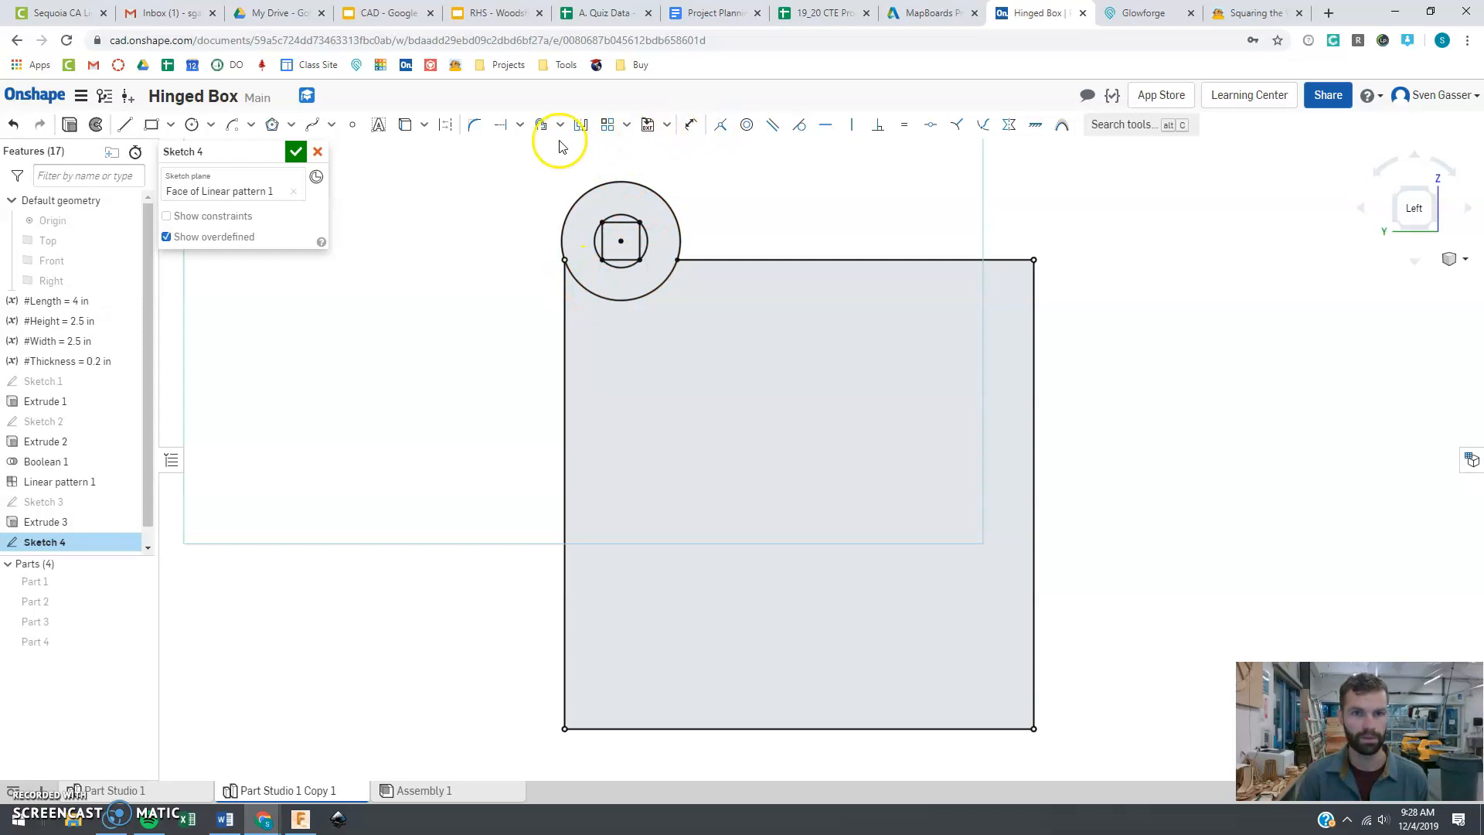
- Trim away the lower arc of the large hinge circle that lies inside the side panel outline
{"action": "left_click", "coordinate": [520, 125]}
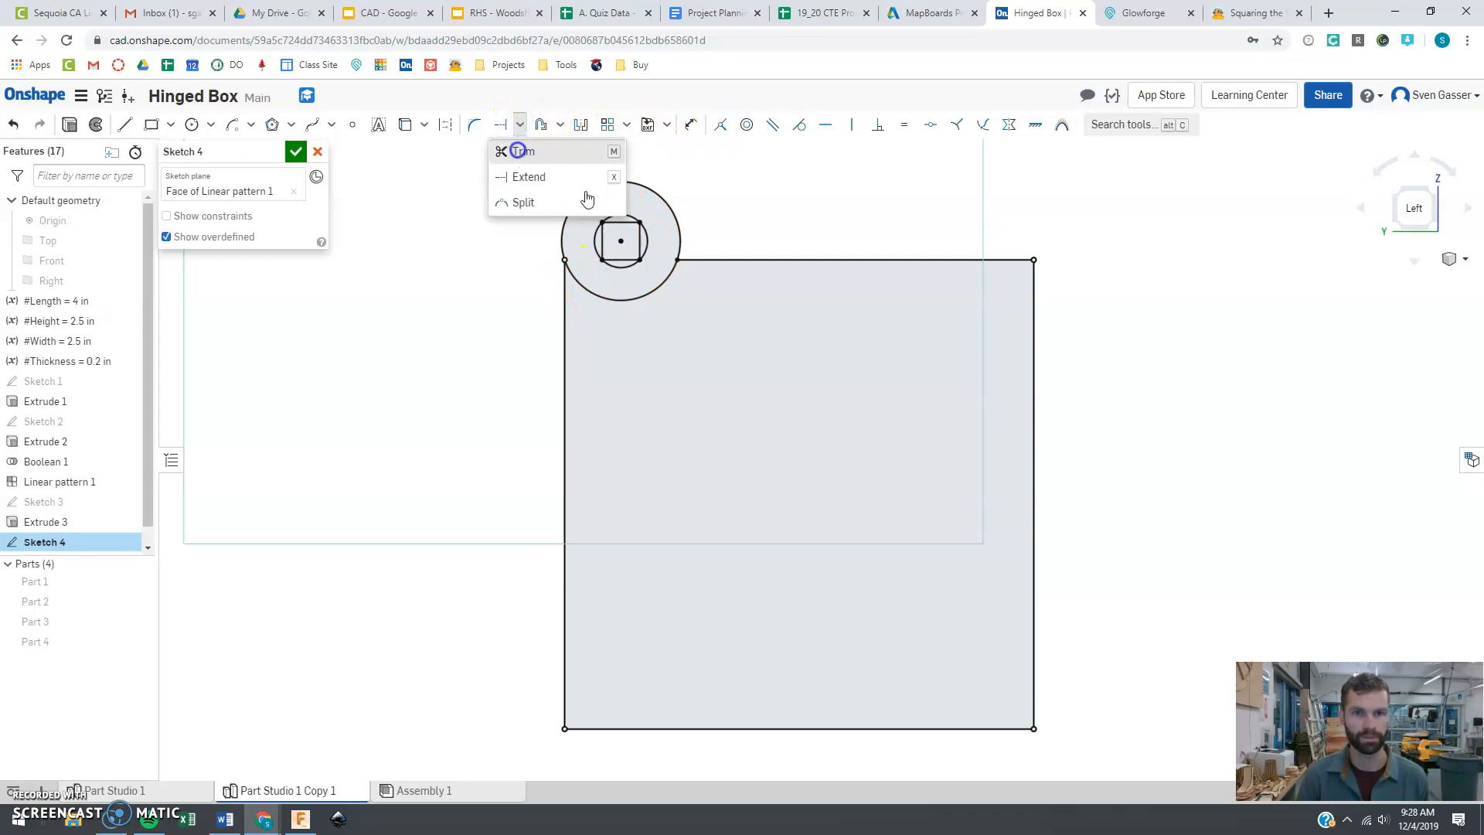
{"action": "left_click", "coordinate": [518, 151]}
{"action": "left_click", "coordinate": [642, 299]}
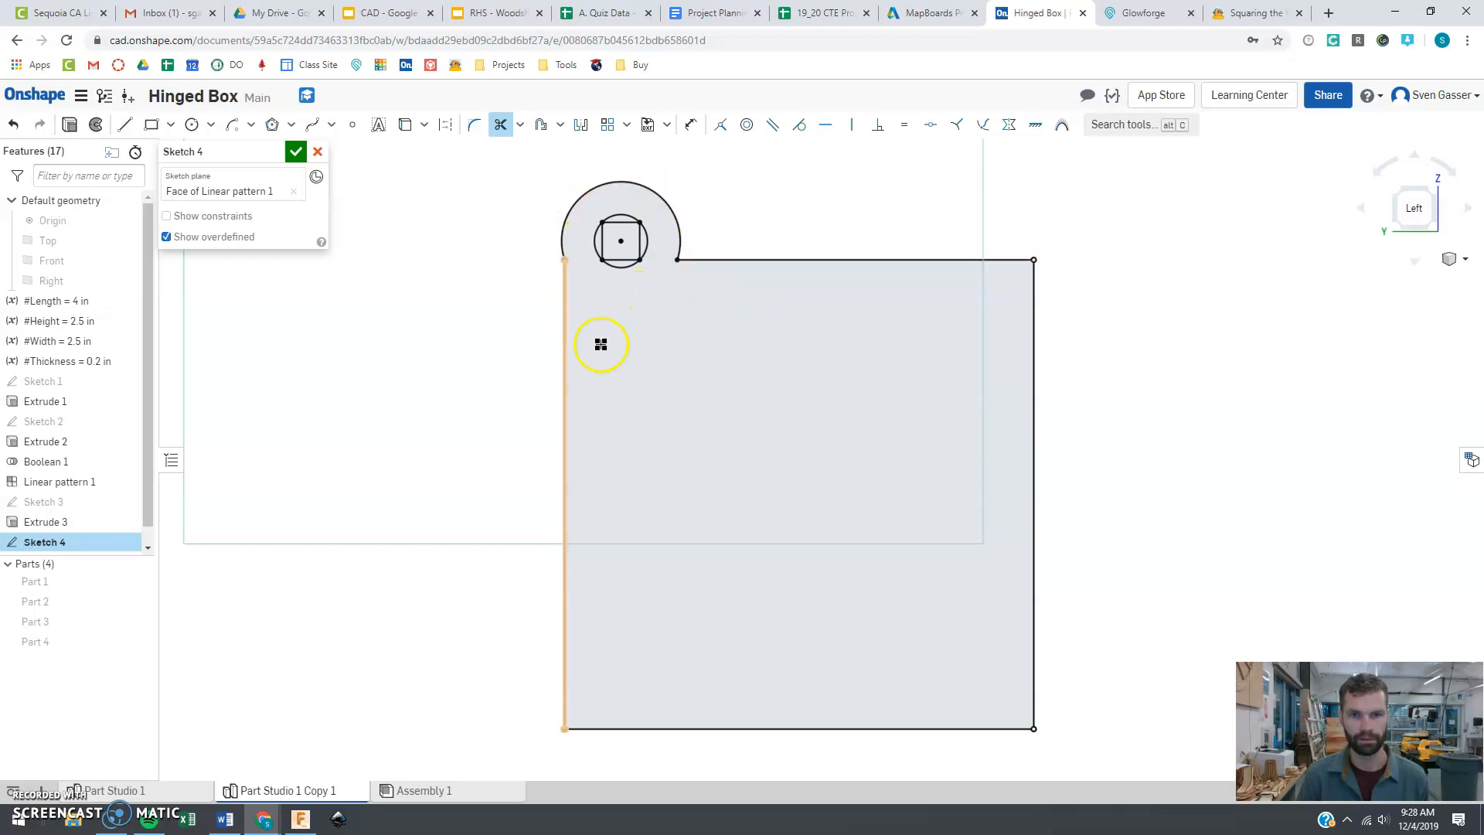
{"action": "key", "text": "Escape"}
- Extrude both side panel regions, leaving the small hinge circle open, as a new part with a depth of #Thickness
{"action": "left_click", "coordinate": [69, 124]}
{"action": "left_click", "coordinate": [314, 232]}
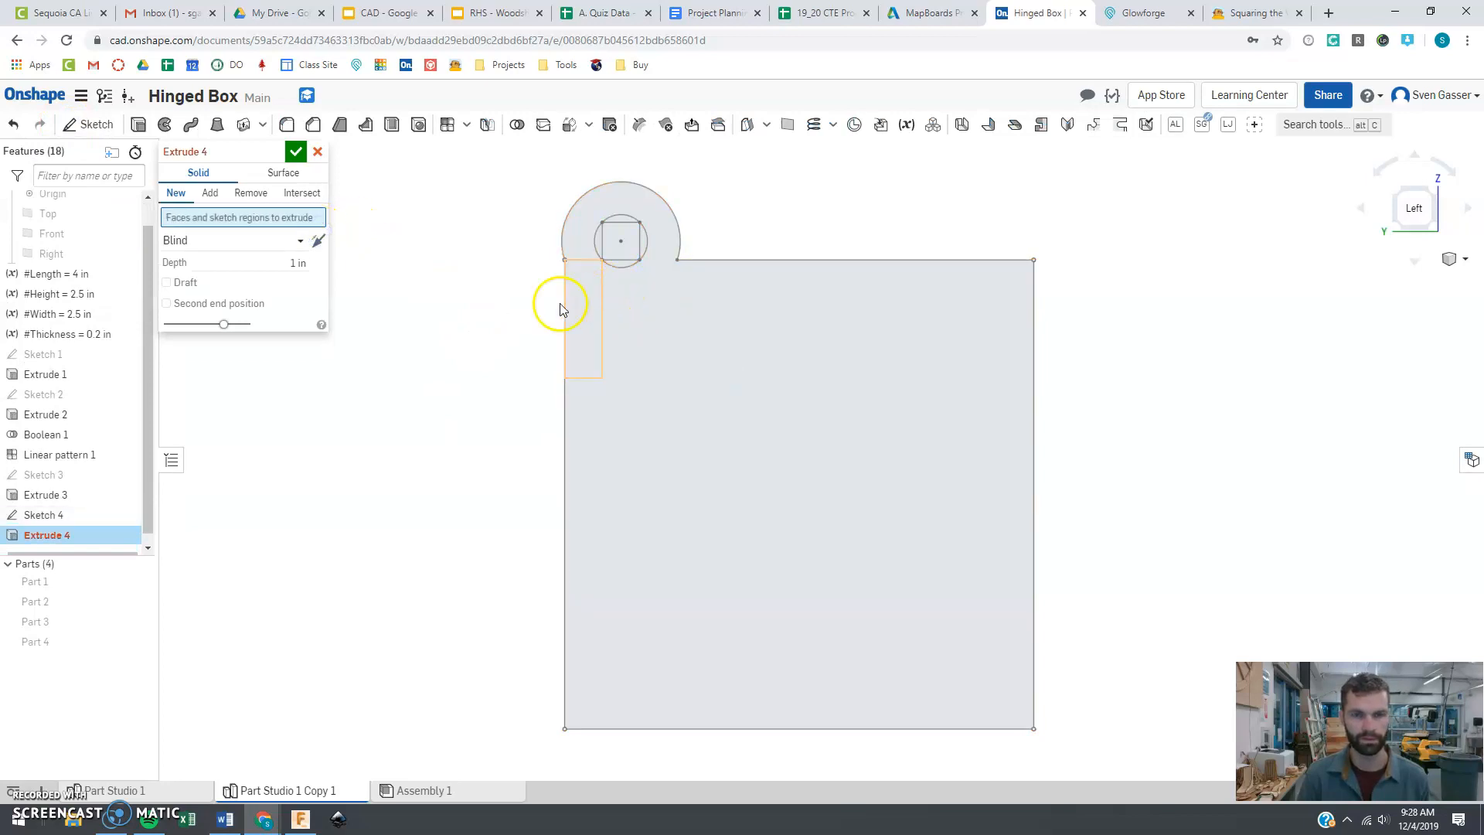
{"action": "left_click", "coordinate": [810, 439]}
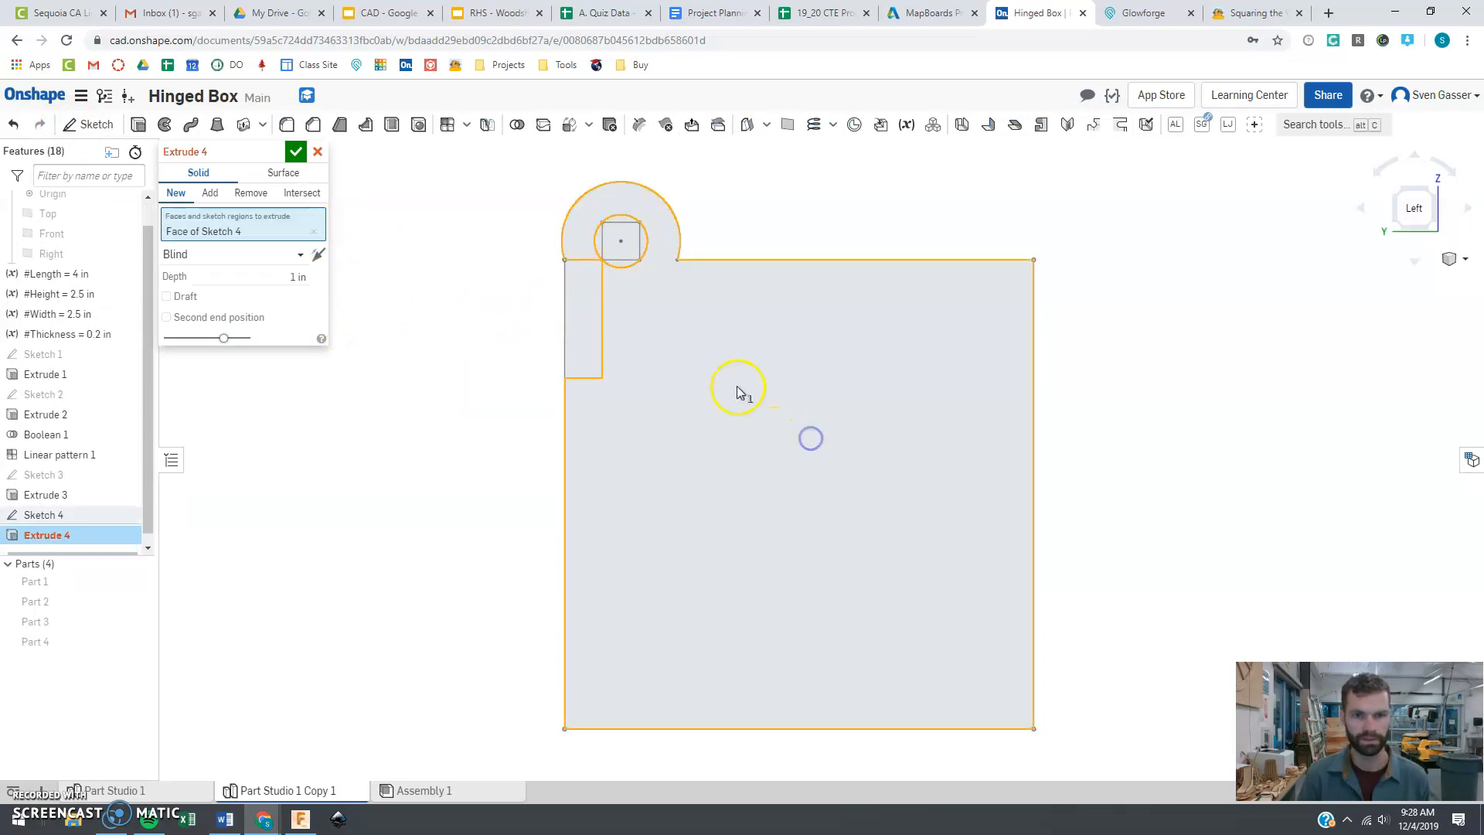
{"action": "left_click", "coordinate": [590, 332]}
{"action": "right_click_drag", "start_coordinate": [732, 433], "coordinate": [704, 415]}
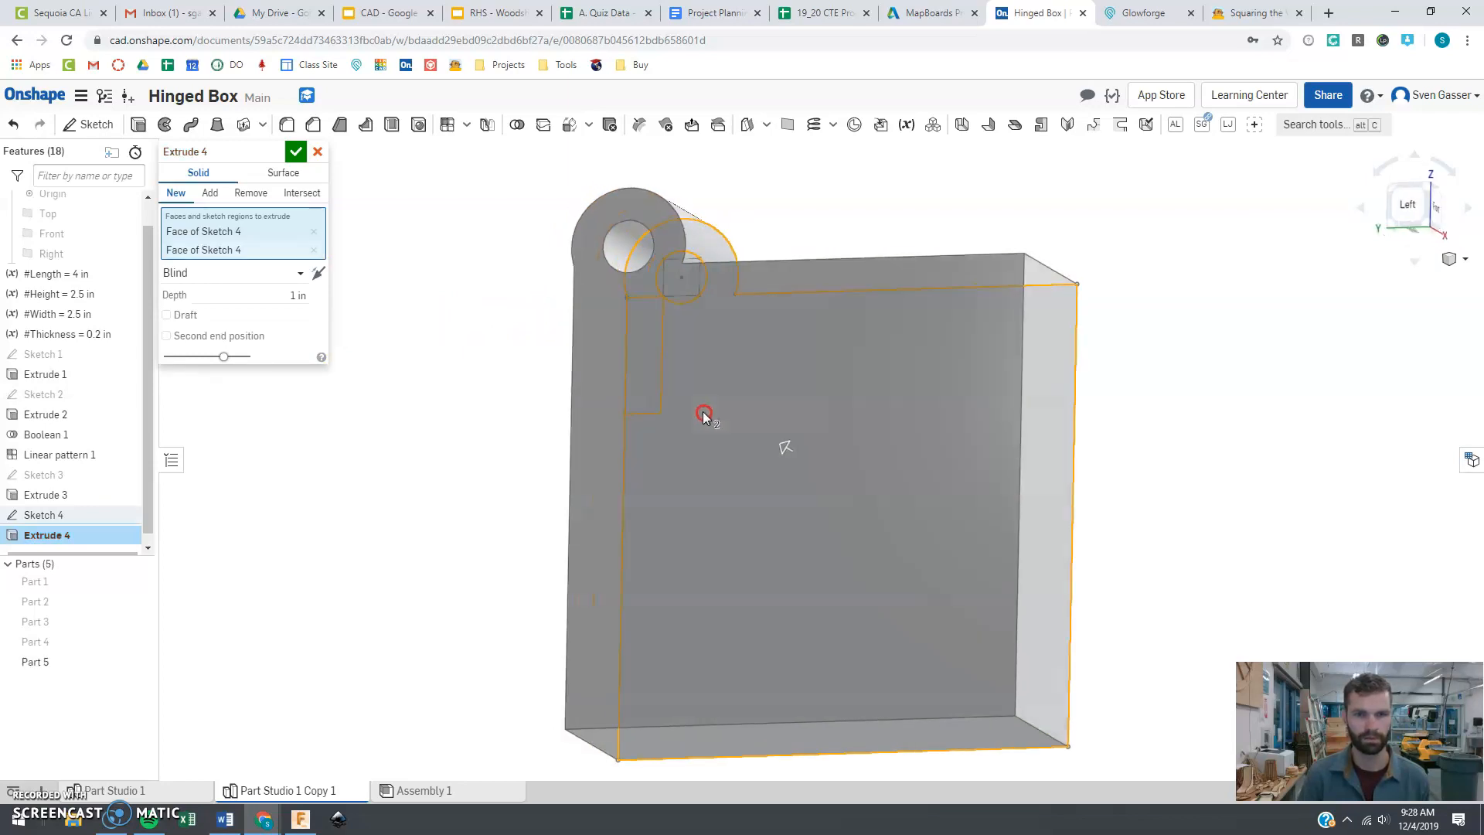
{"action": "left_click", "coordinate": [286, 295]}
{"action": "type", "text": "#t"}
{"action": "key", "text": "Return"}
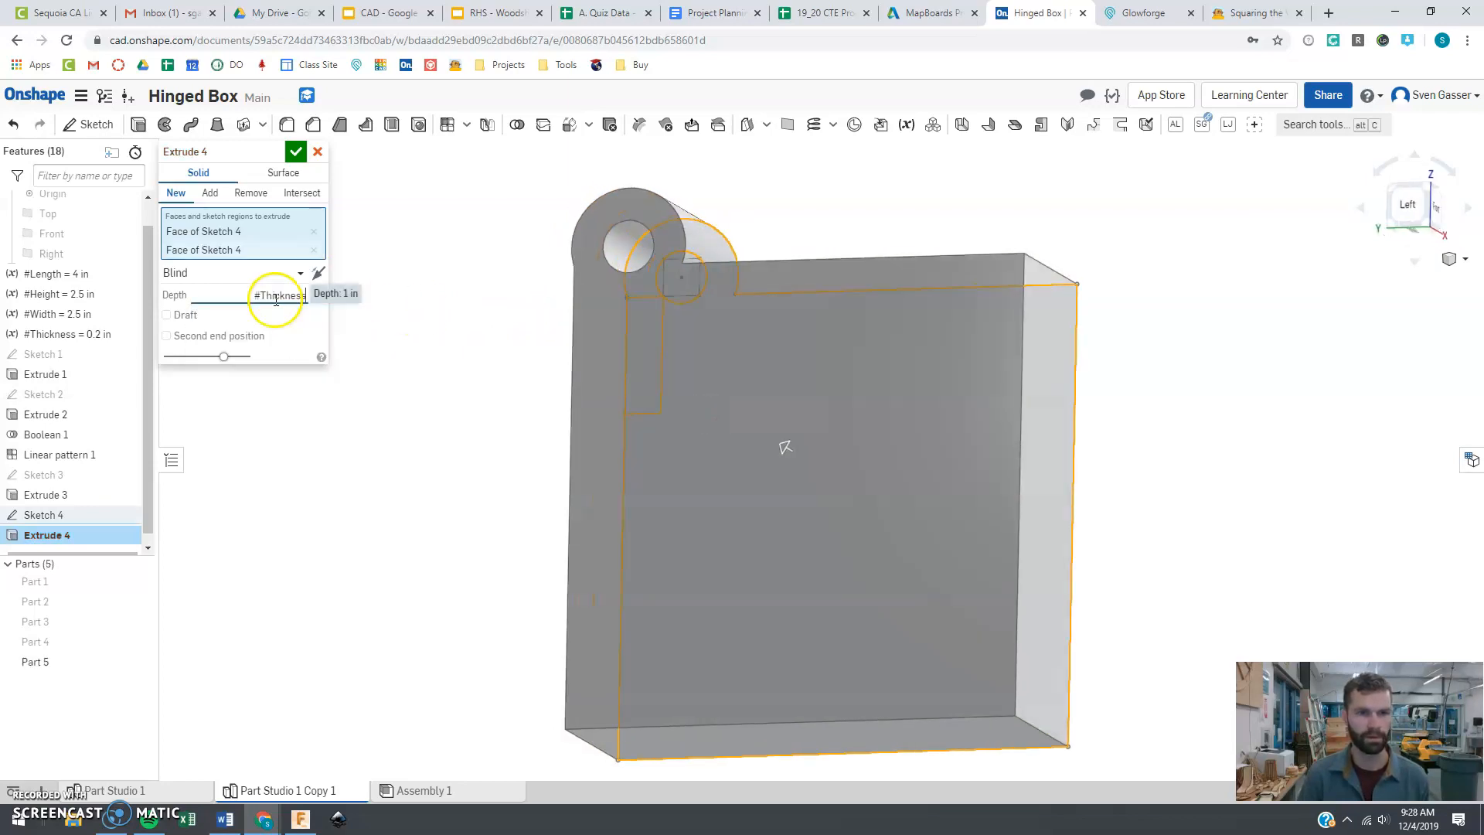
{"action": "mouse_move", "coordinate": [533, 426]}
{"action": "right_mouse_down"}
{"action": "mouse_move", "coordinate": [582, 430]}
{"action": "mouse_move", "coordinate": [554, 420]}
{"action": "right_mouse_up"}
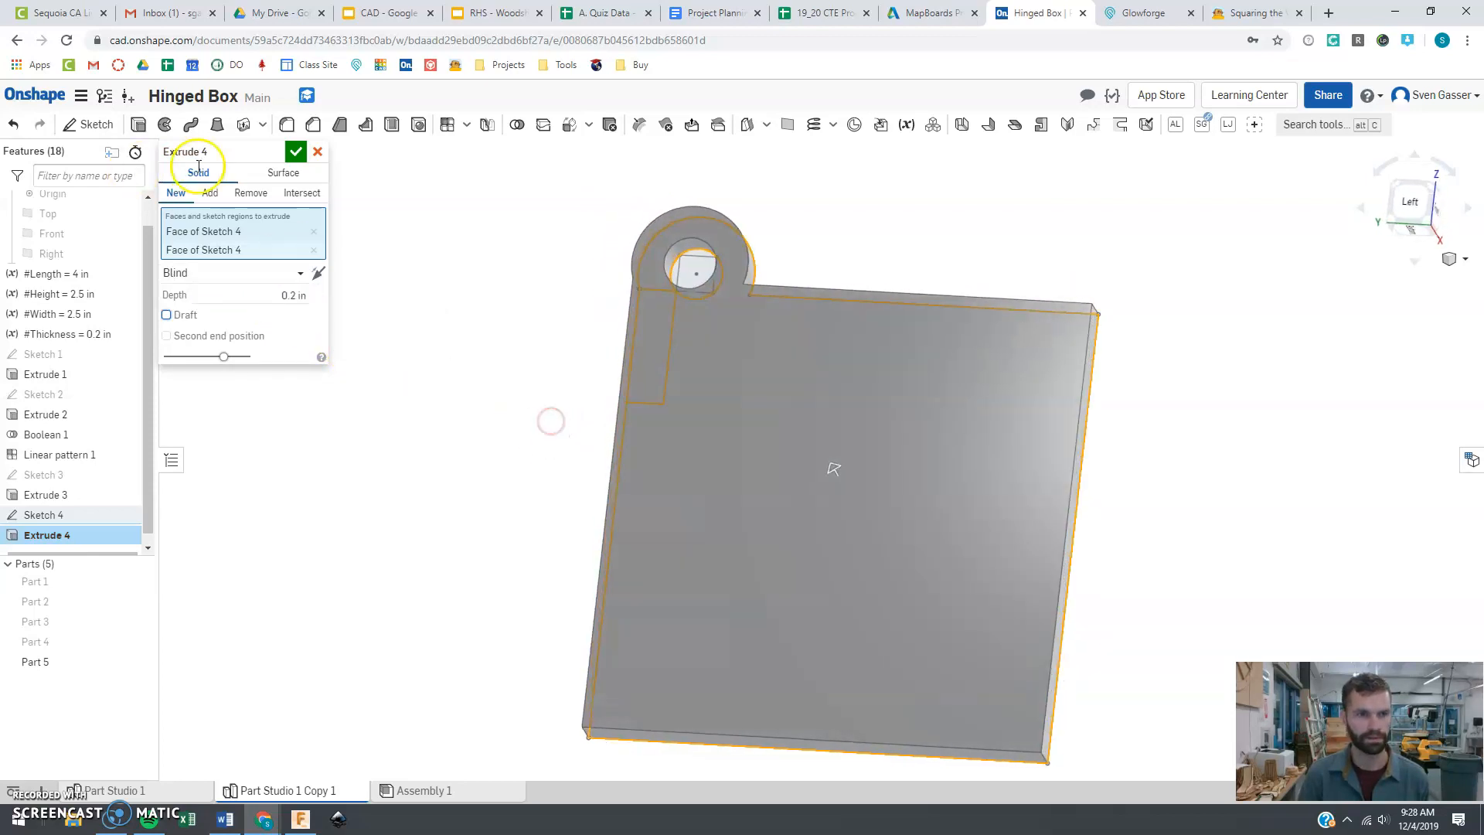
{"action": "left_click", "coordinate": [294, 154]}
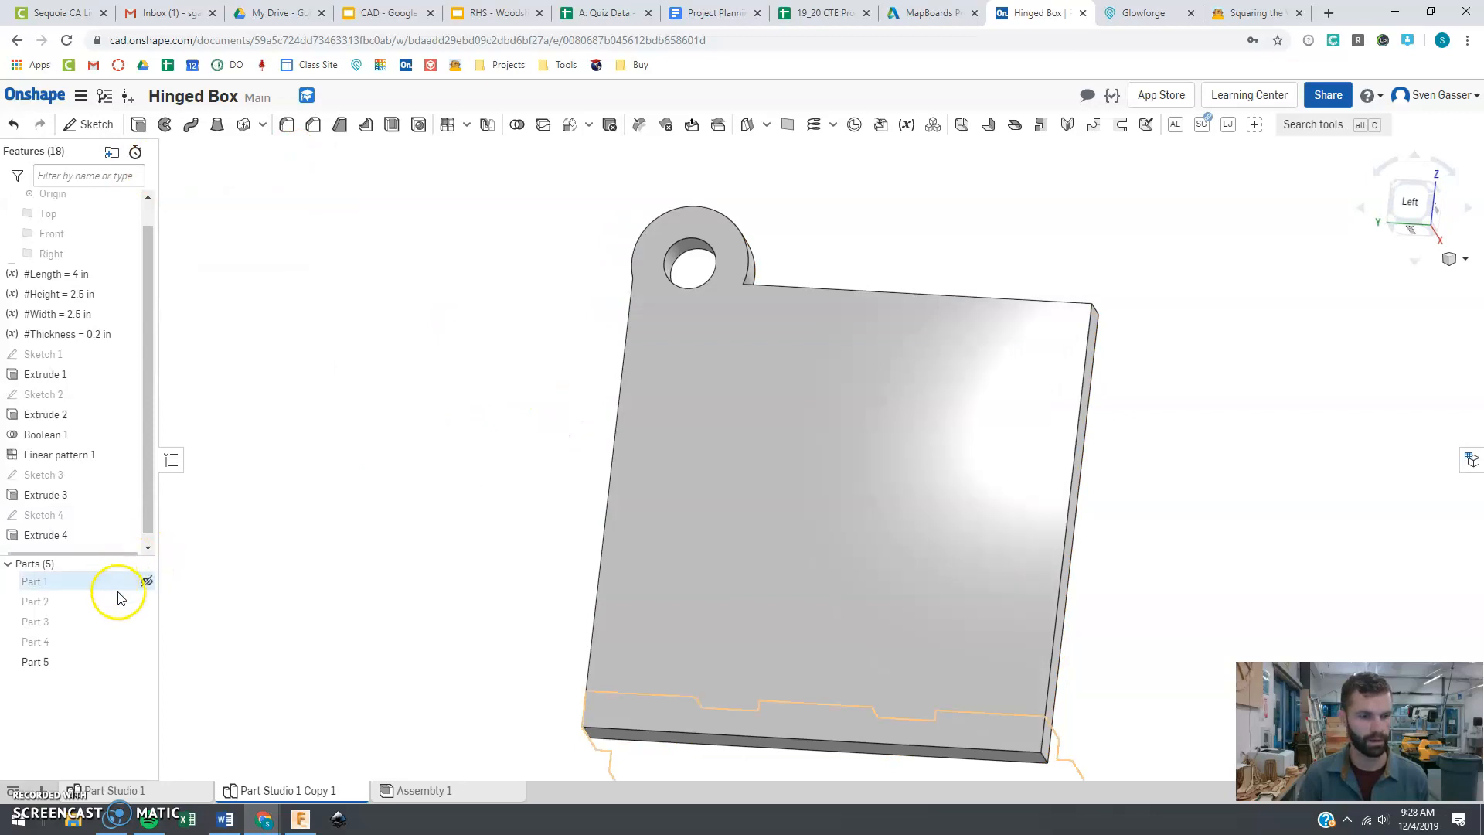
- Show Part 1, Part 2, Part 3 and Part 4 together with the new side panel
{"action": "left_click", "coordinate": [146, 581]}
{"action": "left_click", "coordinate": [147, 602]}
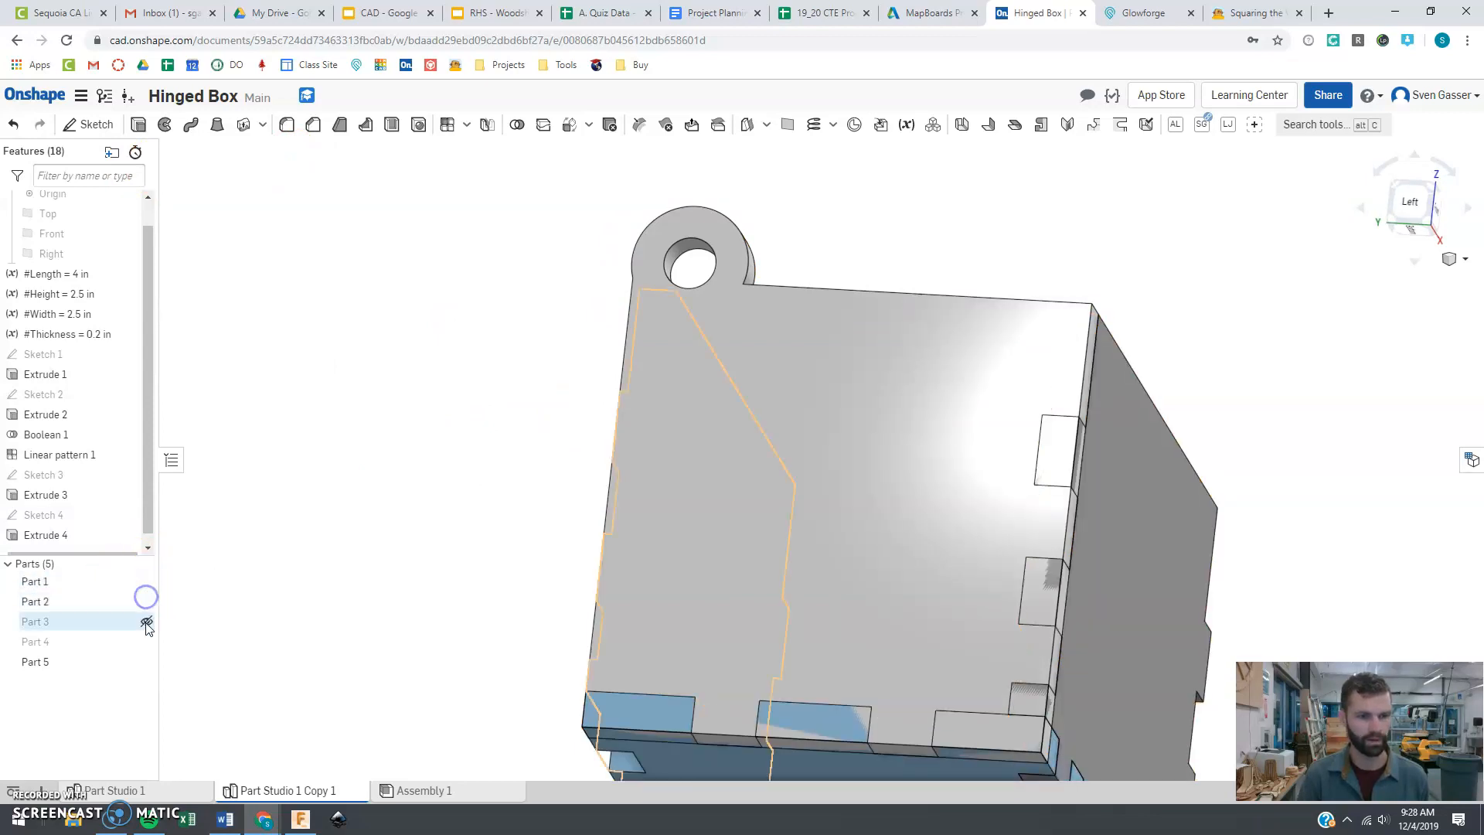
{"action": "left_click", "coordinate": [146, 621]}
{"action": "left_click", "coordinate": [146, 641]}
{"action": "right_click_drag", "start_coordinate": [473, 470], "coordinate": [894, 570]}
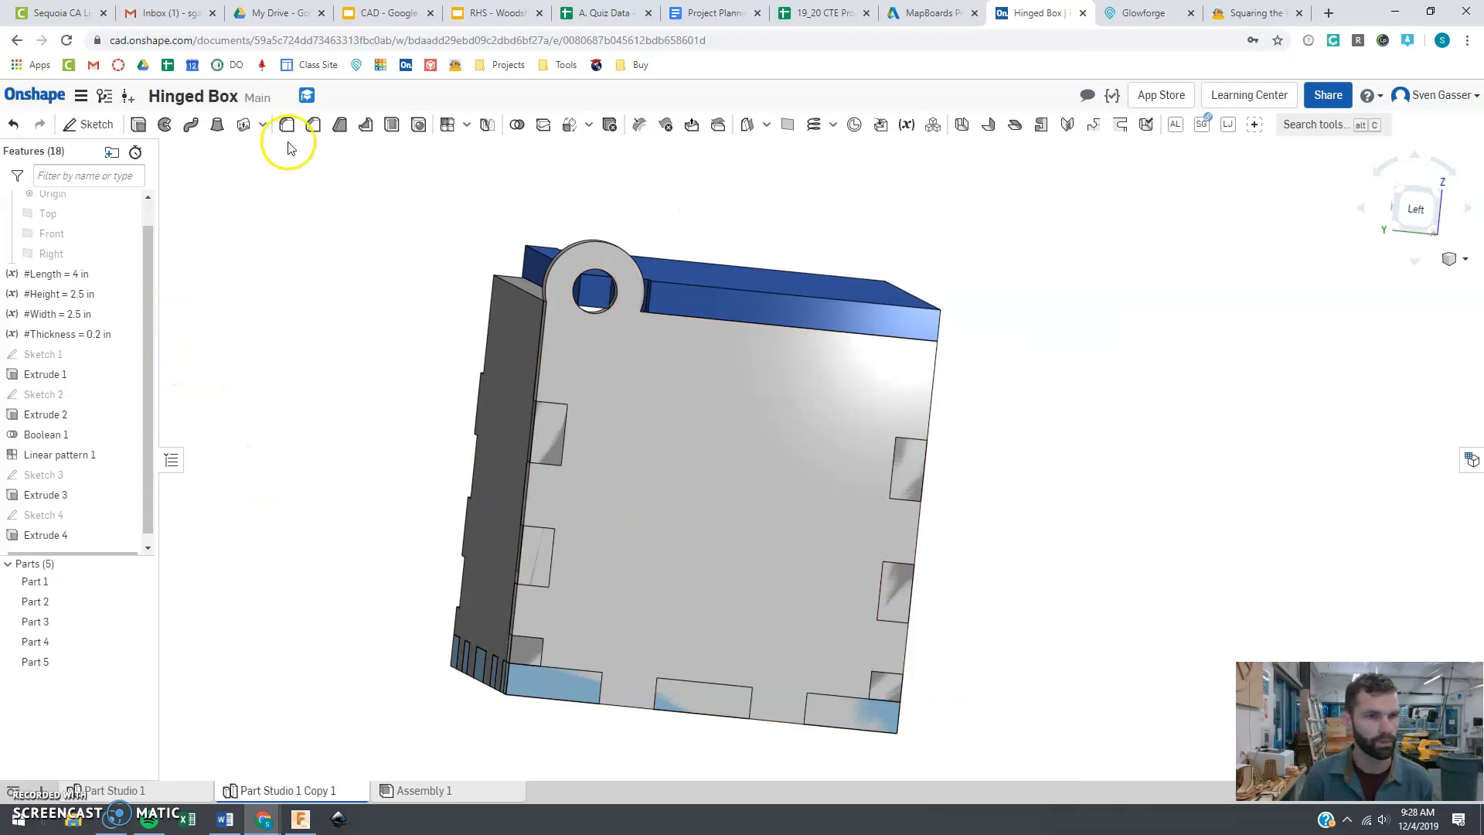
- Set up a Boolean subtract with the back wall, bottom and front wall (Part 3, Part 1 and Part 2) as tools
{"action": "left_click", "coordinate": [518, 125]}
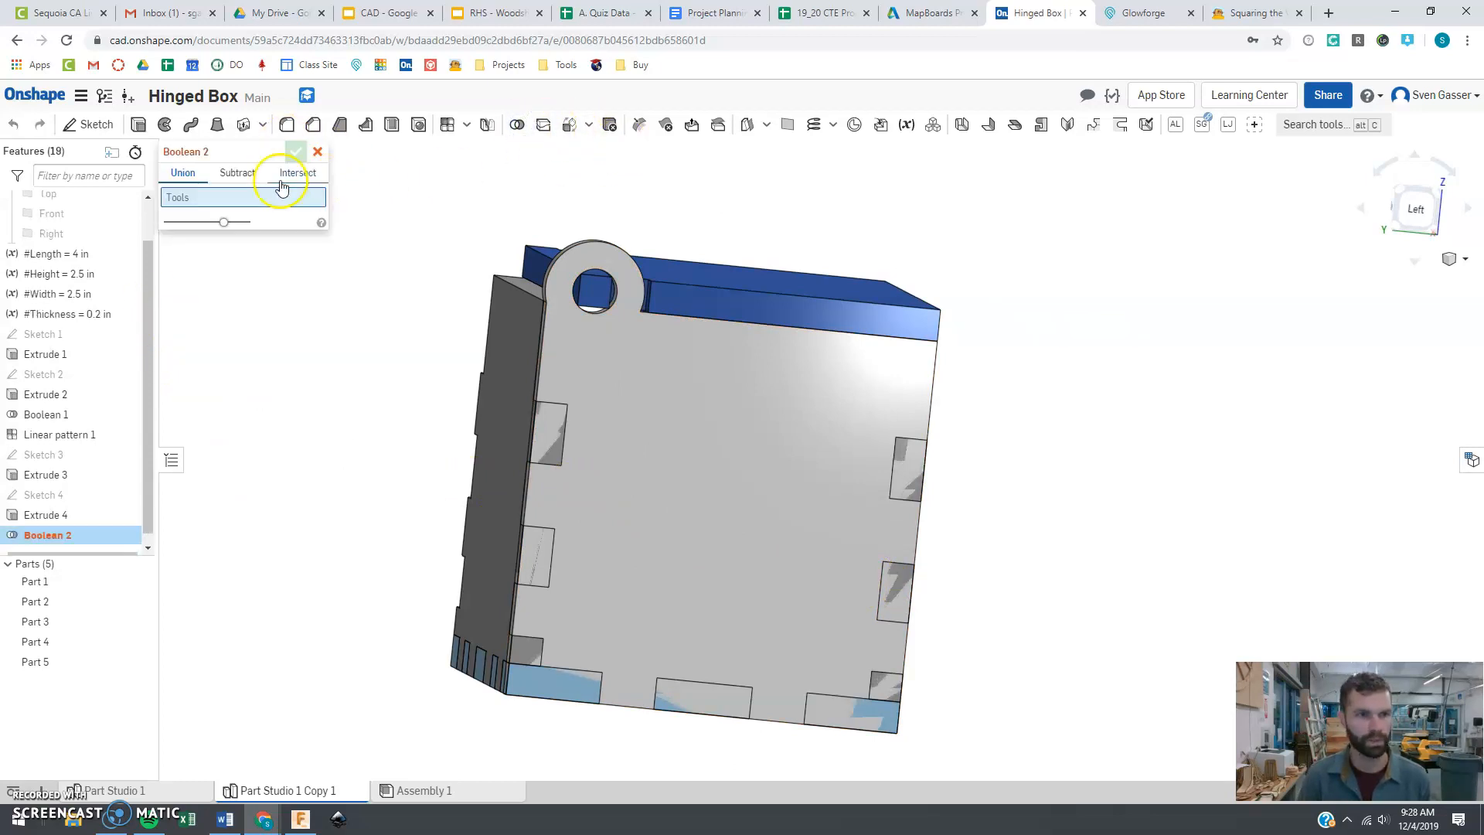
{"action": "left_click", "coordinate": [225, 174]}
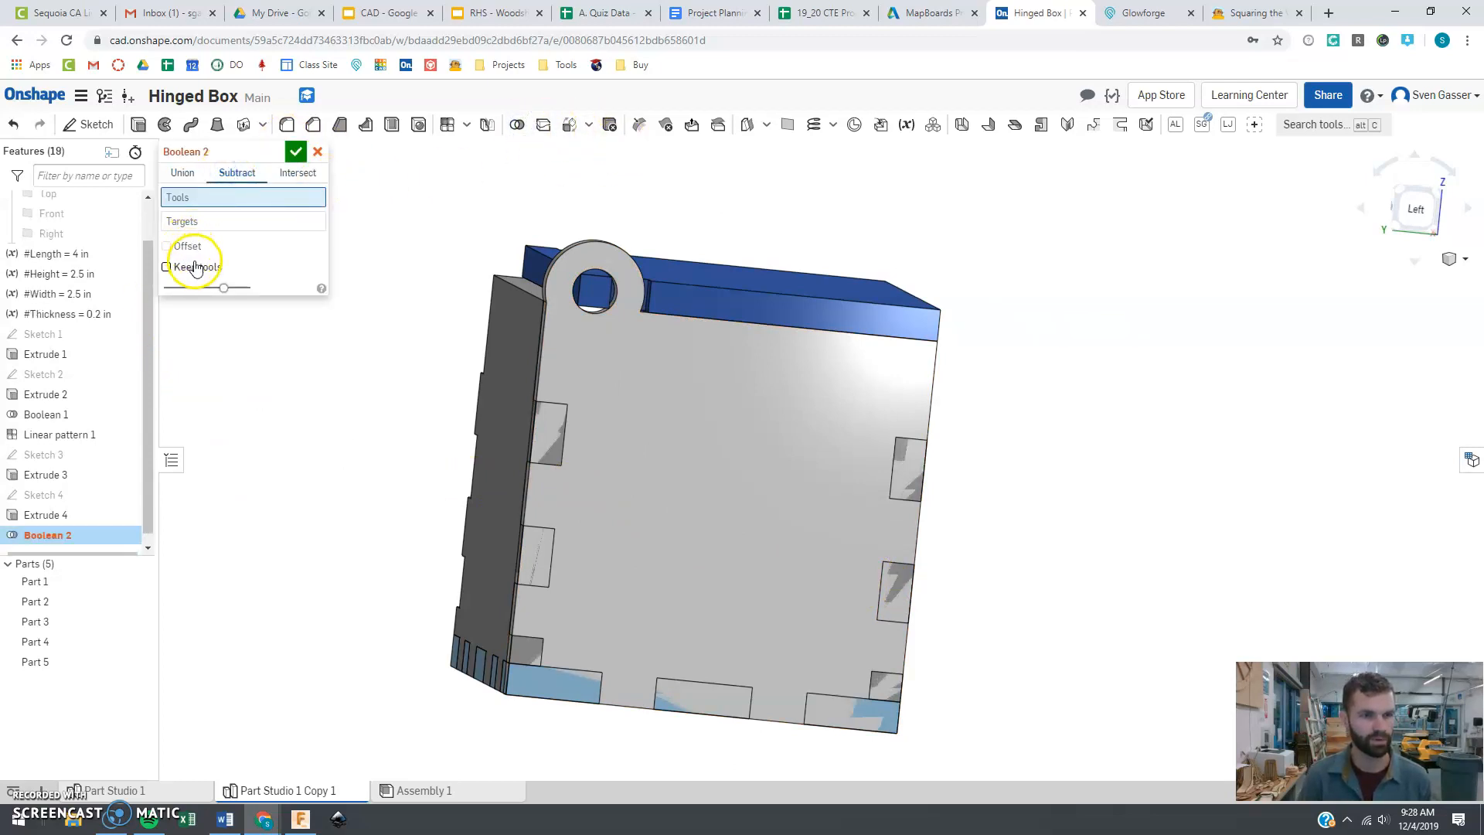
{"action": "left_click", "coordinate": [721, 298]}
{"action": "left_click", "coordinate": [313, 211]}
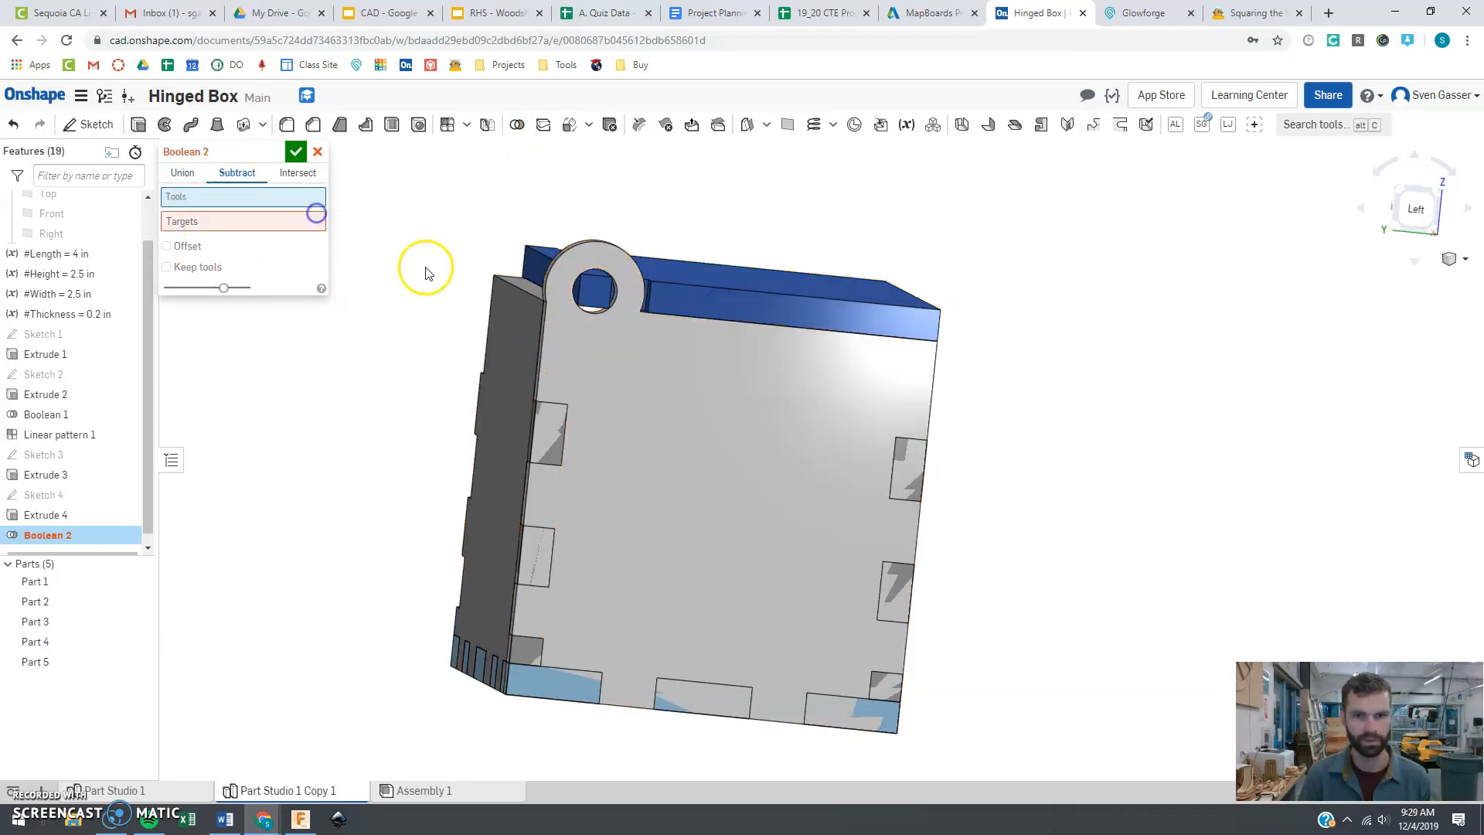
{"action": "left_click", "coordinate": [507, 380]}
{"action": "right_click_drag", "start_coordinate": [546, 662], "coordinate": [619, 703]}
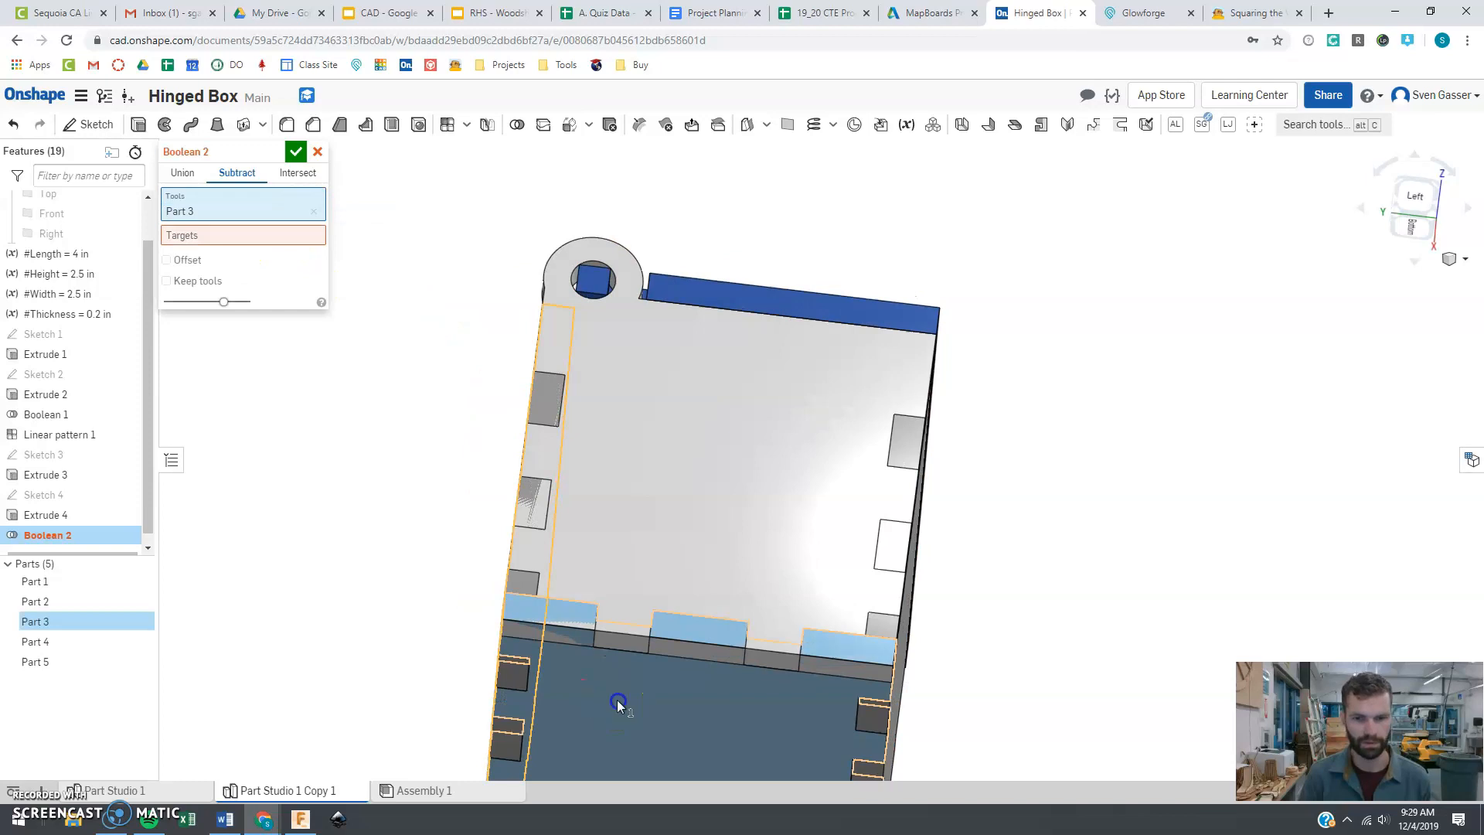
{"action": "left_click", "coordinate": [619, 702]}
{"action": "right_click_drag", "start_coordinate": [944, 652], "coordinate": [917, 662]}
{"action": "left_click", "coordinate": [908, 631]}
{"action": "right_click_drag", "start_coordinate": [424, 402], "coordinate": [484, 451]}
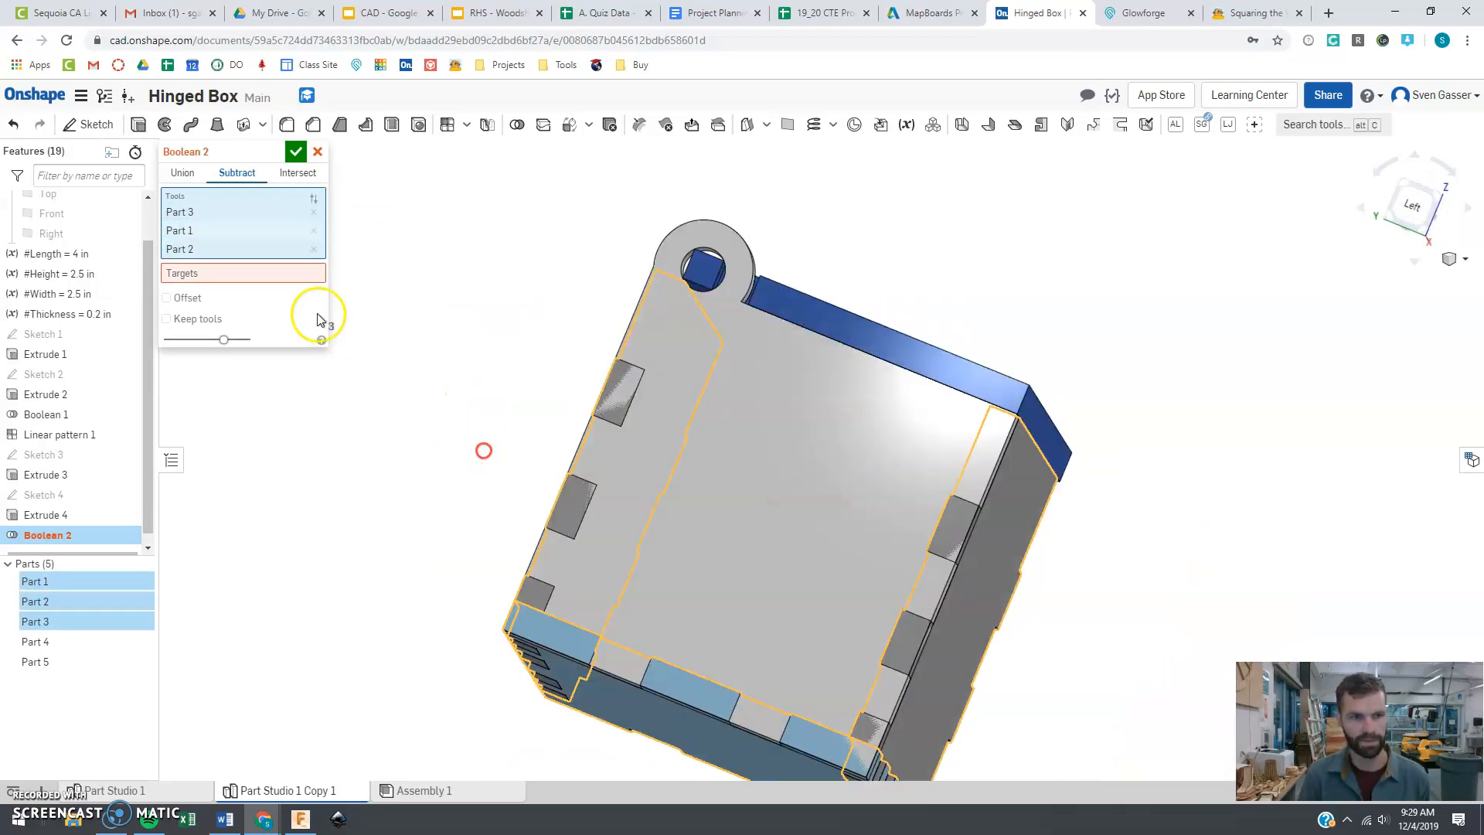
- Subtract the tools from the side panel, Part 5, with Keep tools enabled
{"action": "left_click", "coordinate": [210, 275]}
{"action": "left_click", "coordinate": [757, 499]}
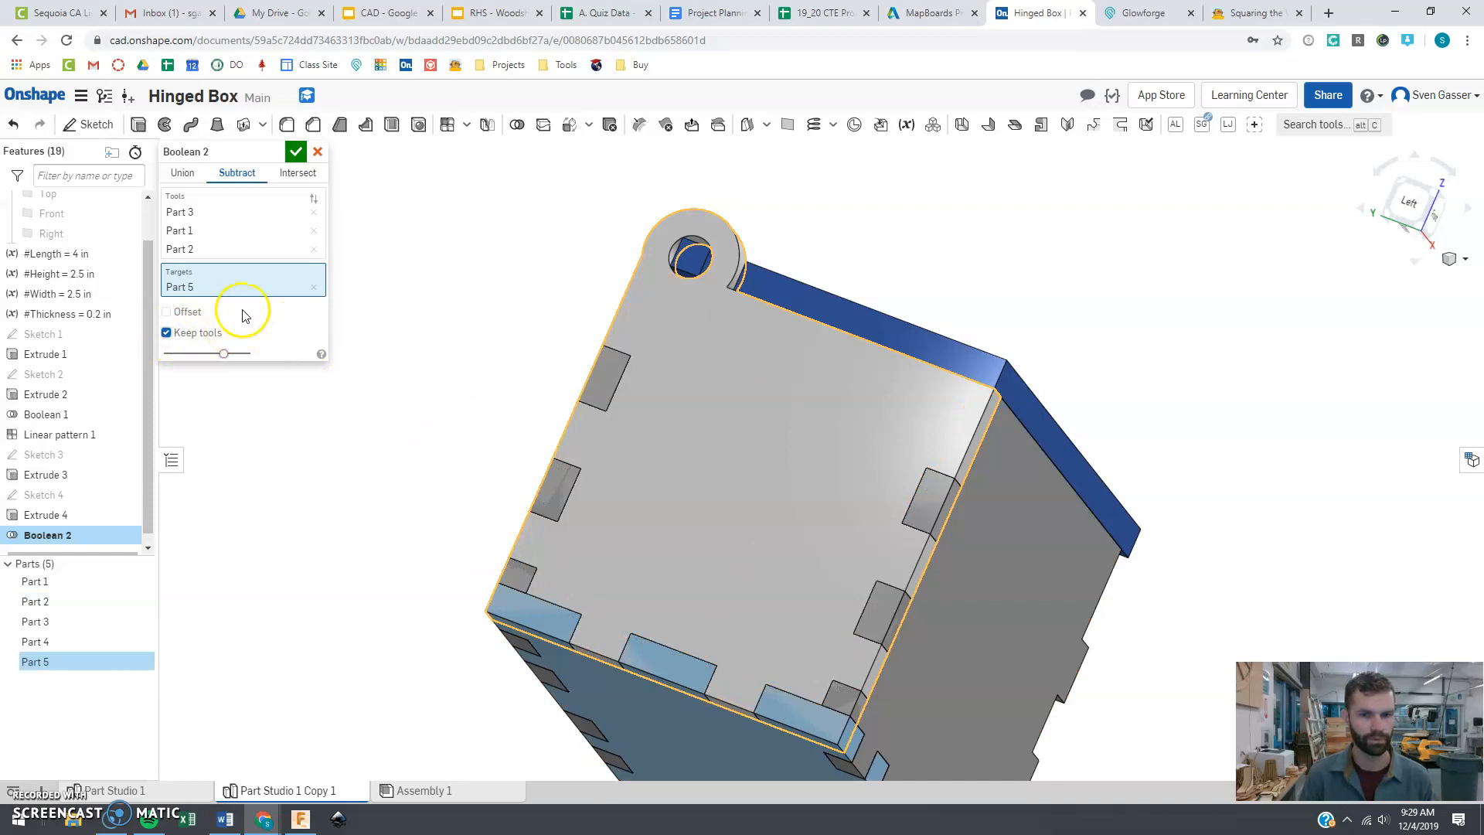
{"action": "left_click", "coordinate": [295, 155]}
- Examine the side panel's finger joints and the fit of its round hinge around the lid's tab
{"action": "right_click_drag", "start_coordinate": [442, 326], "coordinate": [391, 351]}
{"action": "scroll", "coordinate": [458, 363], "scroll_direction": "down", "scroll_amount": 3}
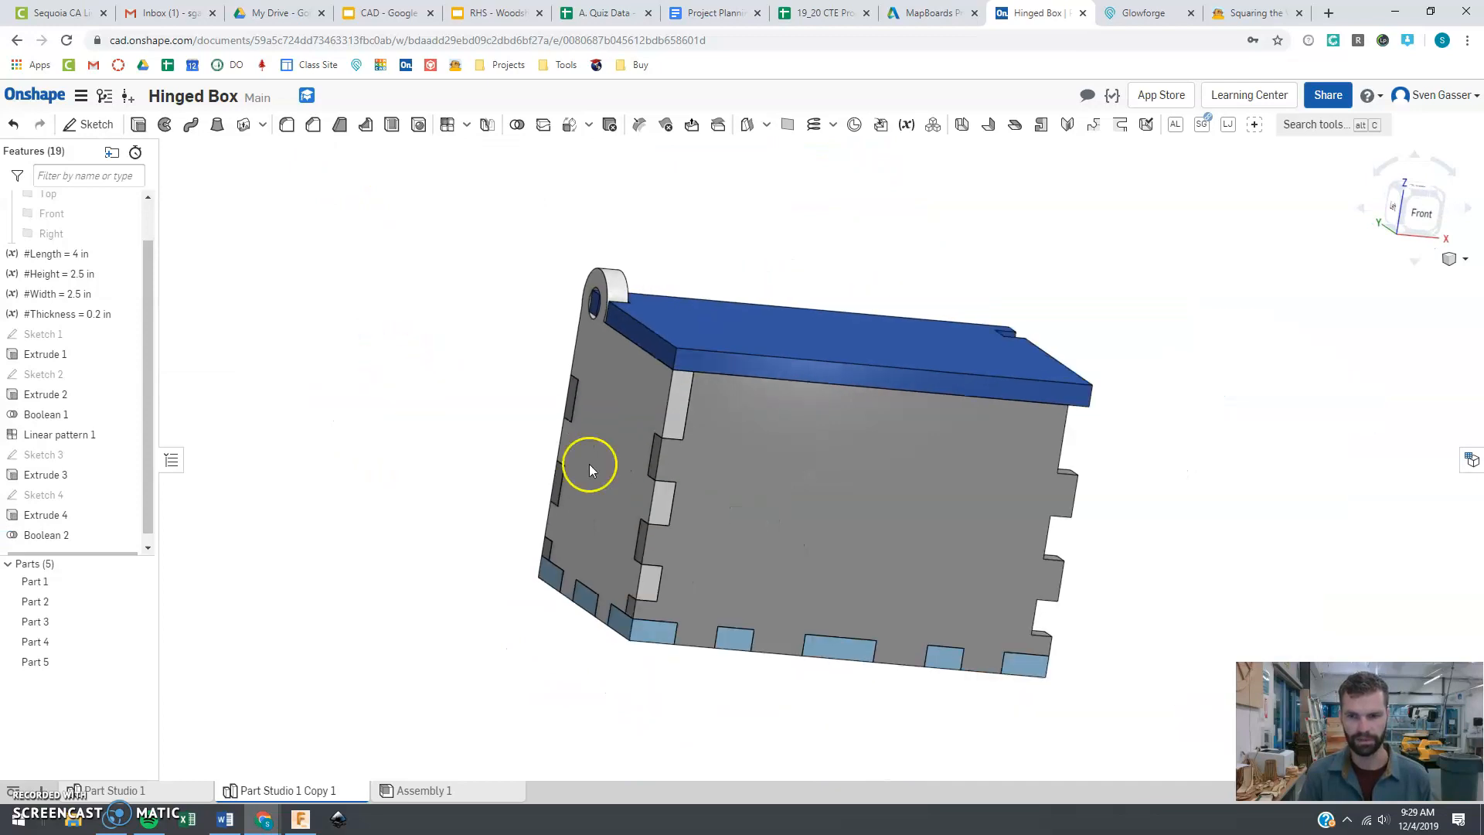
{"action": "scroll", "coordinate": [697, 467], "scroll_direction": "up", "scroll_amount": 2}
{"action": "right_click_drag", "start_coordinate": [706, 486], "coordinate": [728, 520]}
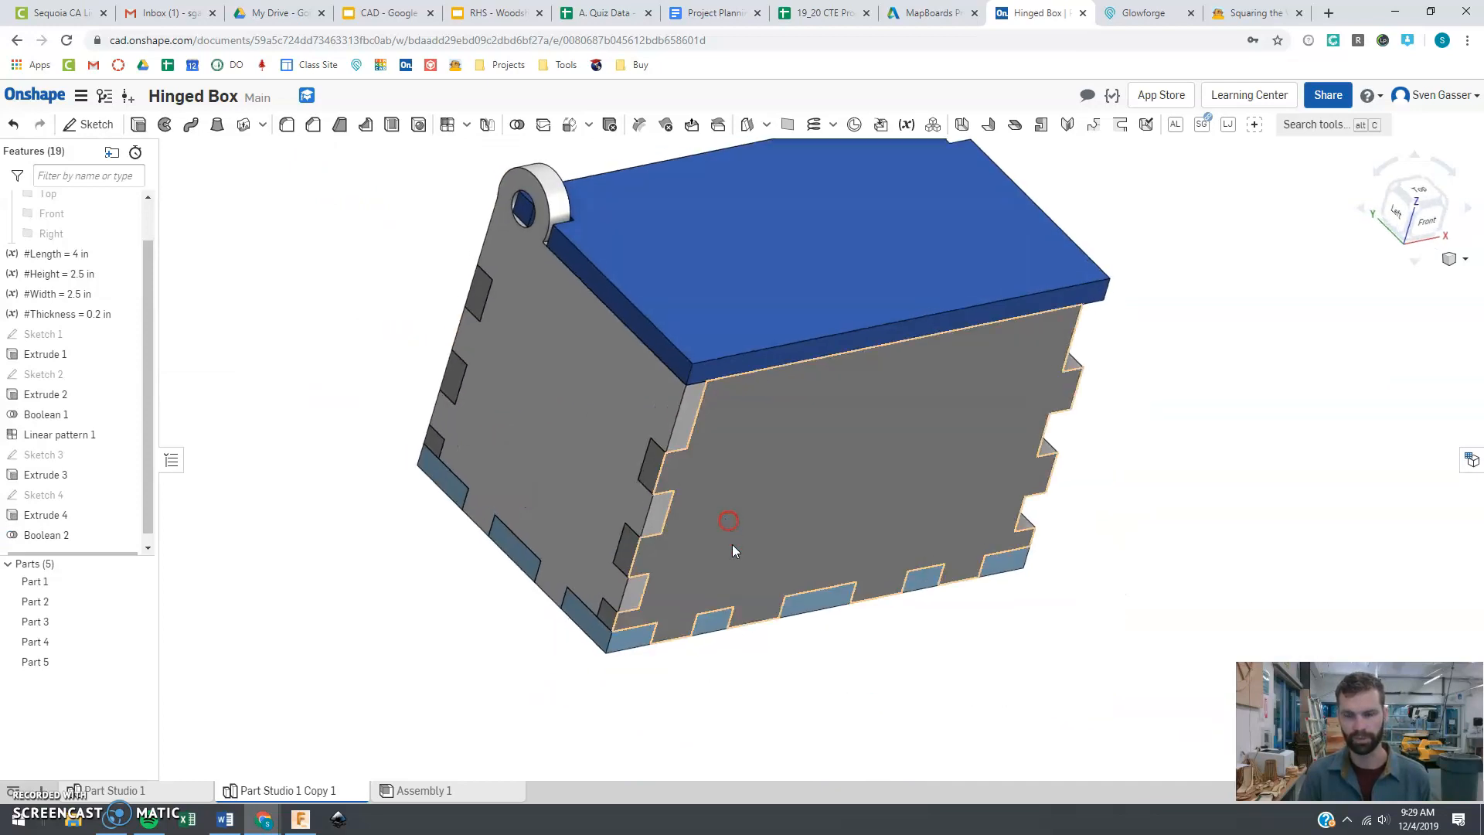
{"action": "scroll", "coordinate": [731, 544], "scroll_direction": "down", "scroll_amount": 3}
{"action": "scroll", "coordinate": [814, 401], "scroll_direction": "up", "scroll_amount": 2}
{"action": "scroll", "coordinate": [814, 400], "scroll_direction": "up", "scroll_amount": 1}
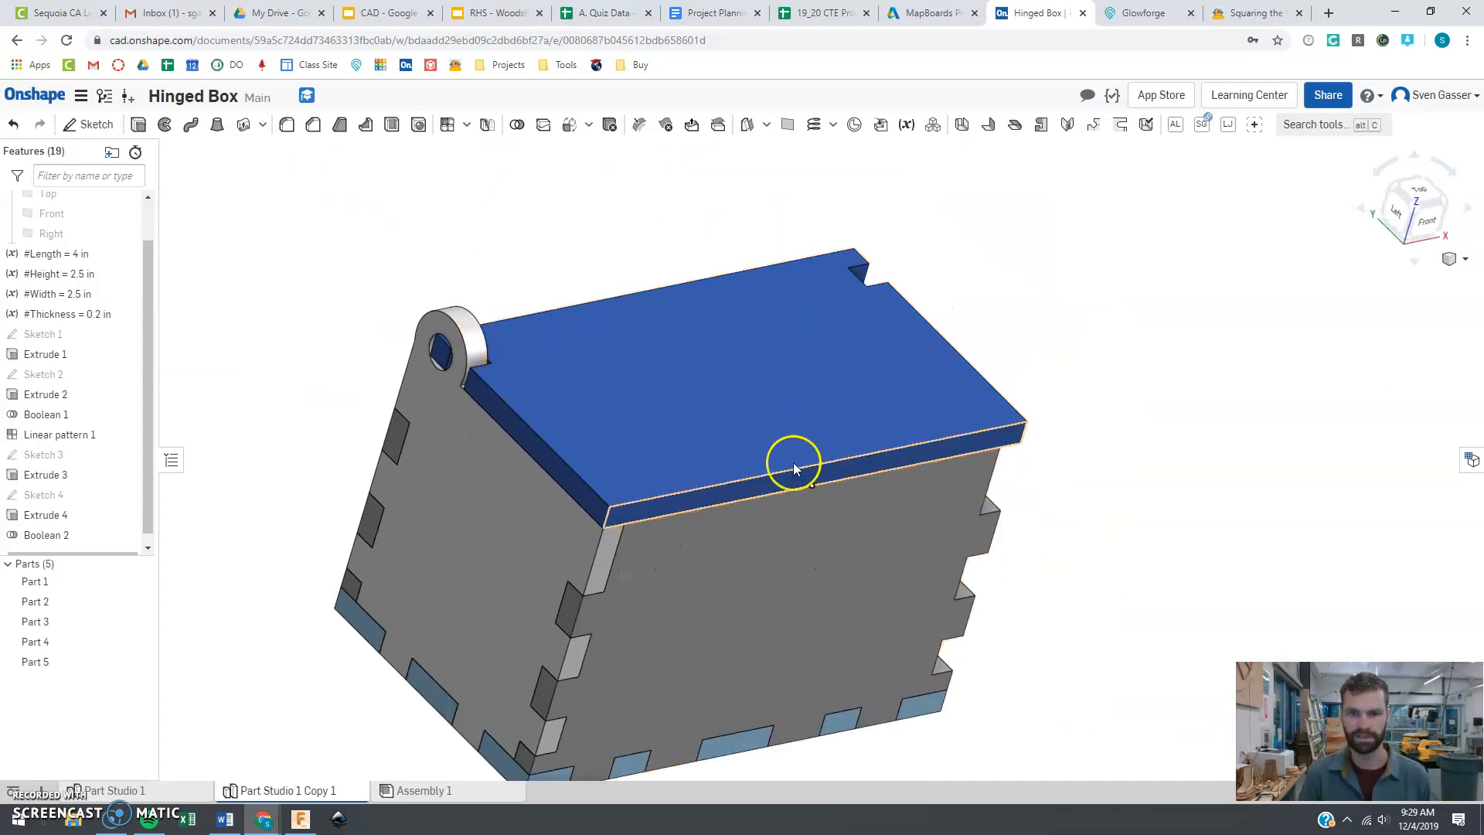